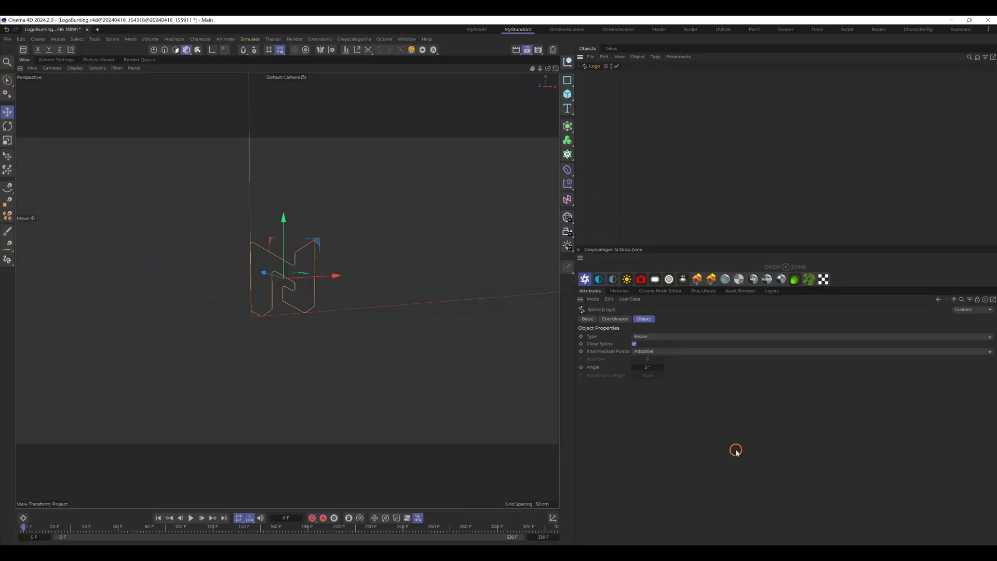
Step: Scale up the Logo spline and place it inside a Loft generator to fill its surface
key(t)
drag(377, 345, 499, 287)
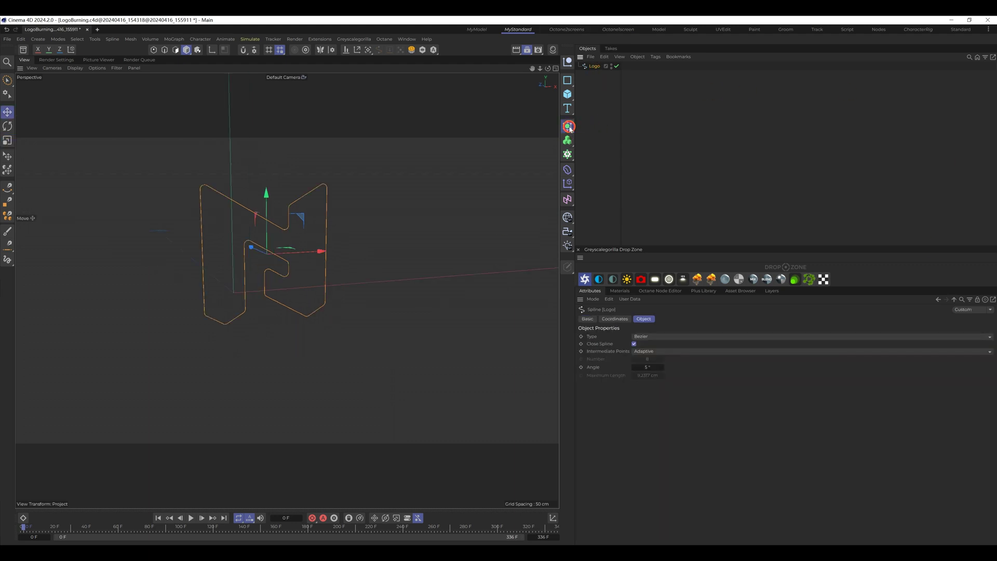
click(569, 127)
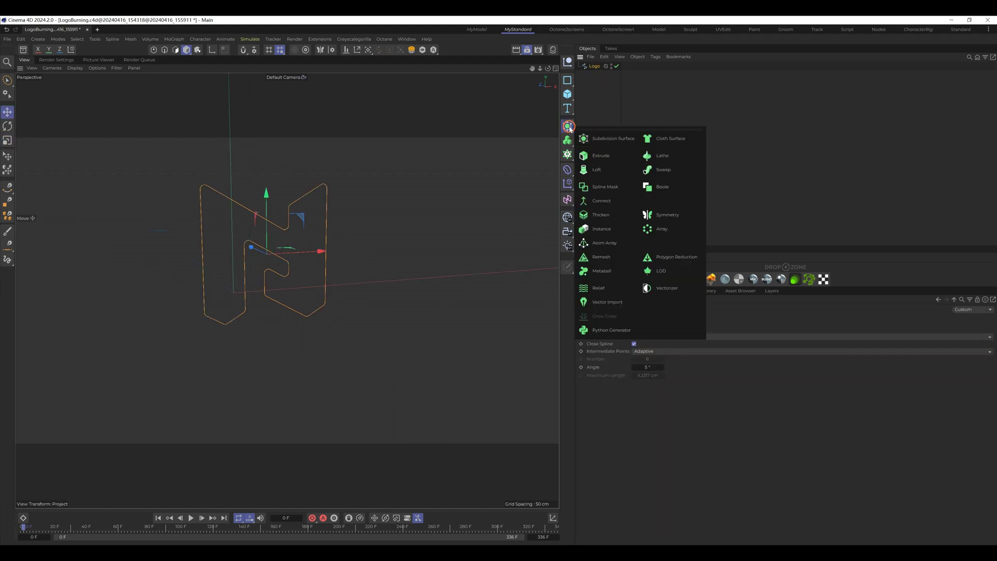
click(605, 173)
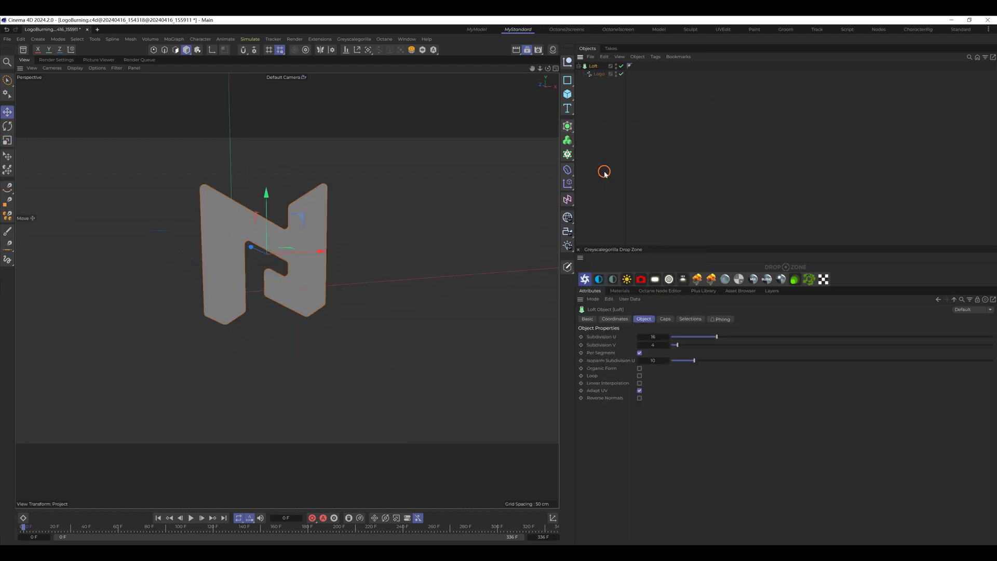
Step: Remesh the loft with a Polygon Count target of 2000 and convert it with Connect Objects + Delete
click(568, 126)
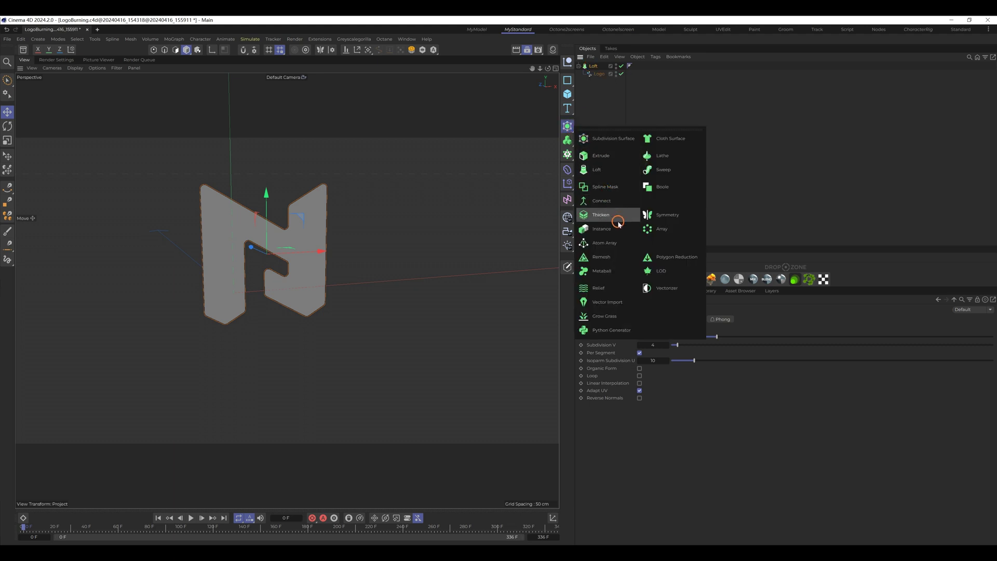
click(601, 257)
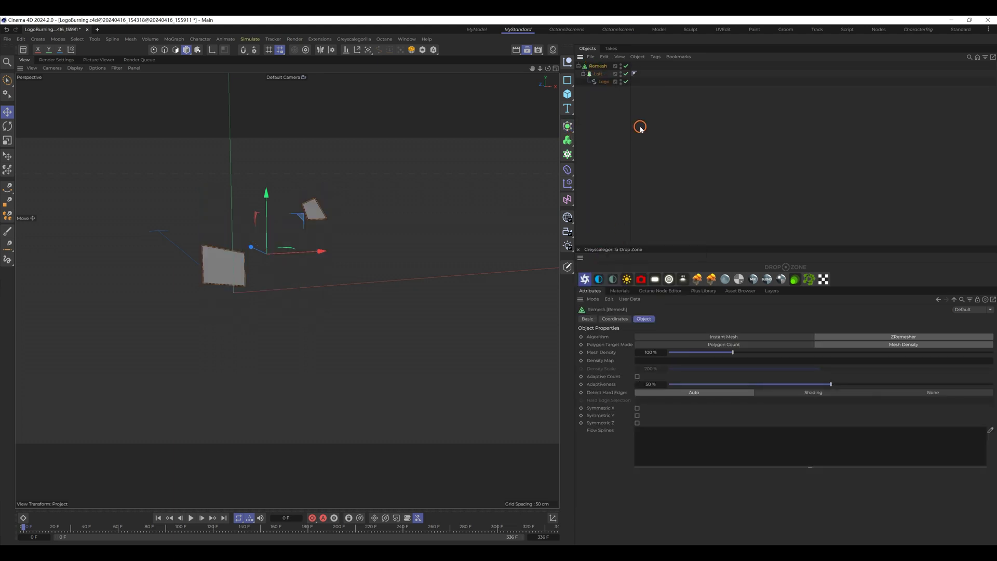
click(696, 345)
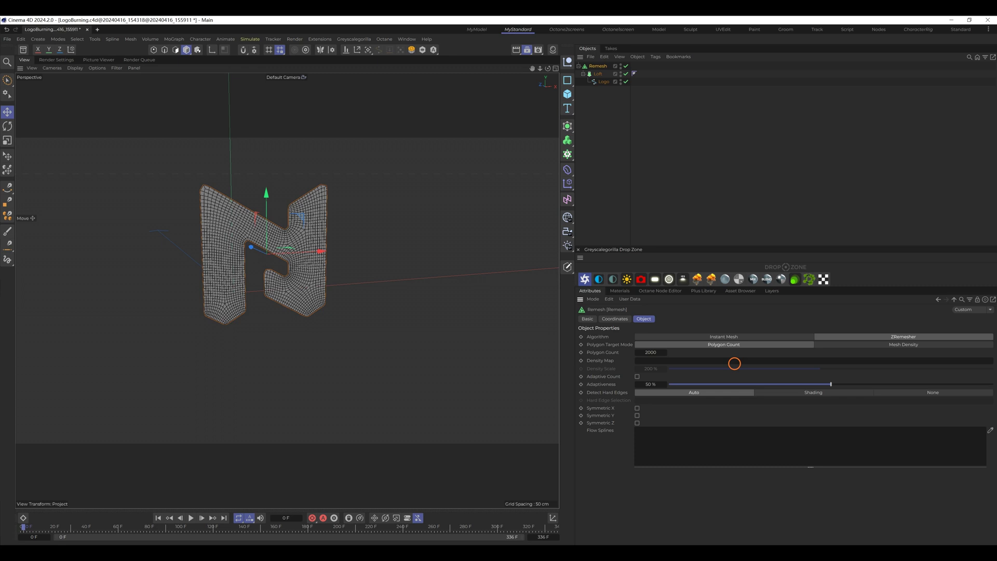
right_click(597, 67)
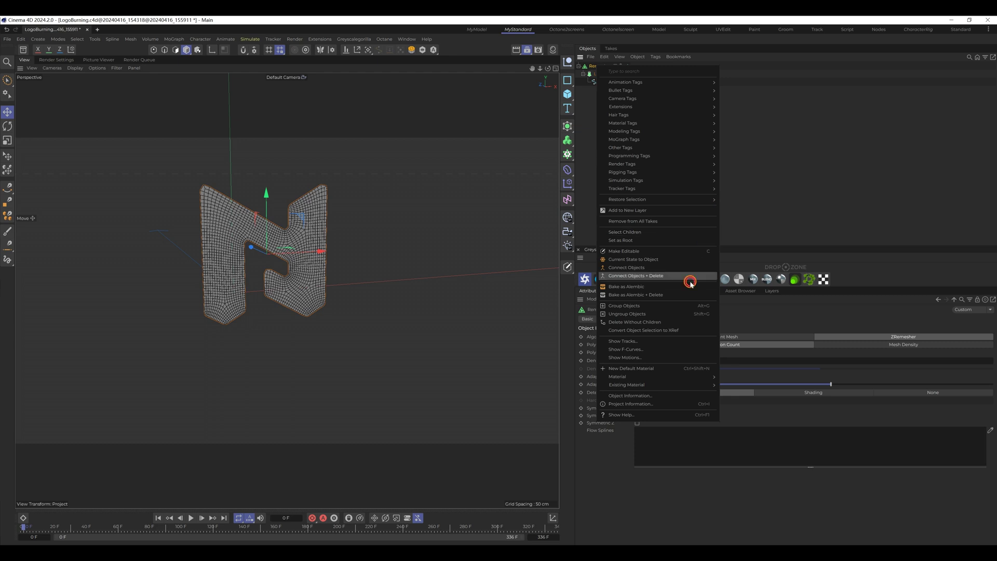
click(668, 276)
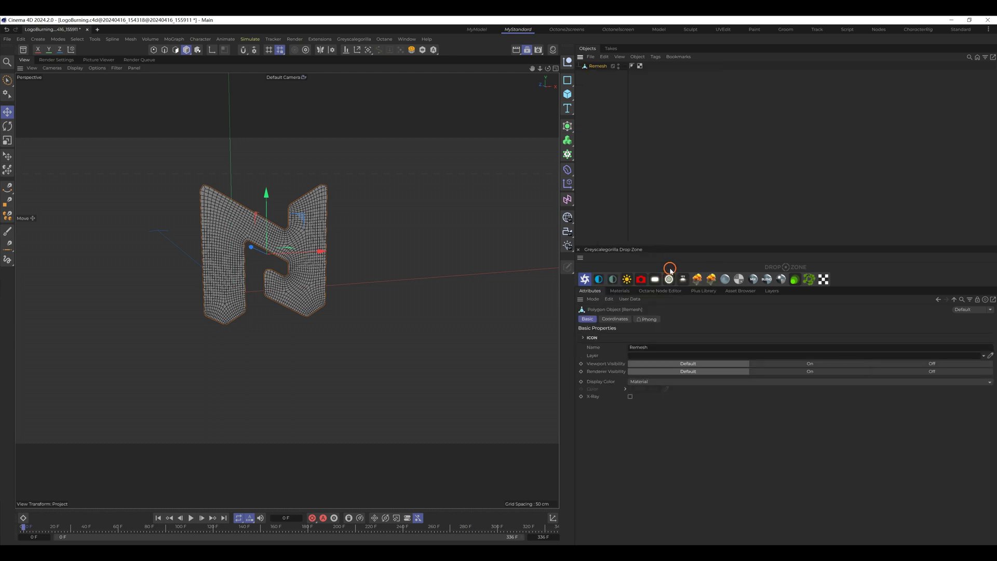
Step: Extrude all polygons of the remeshed logo by 15 cm with Create Caps enabled
click(176, 50)
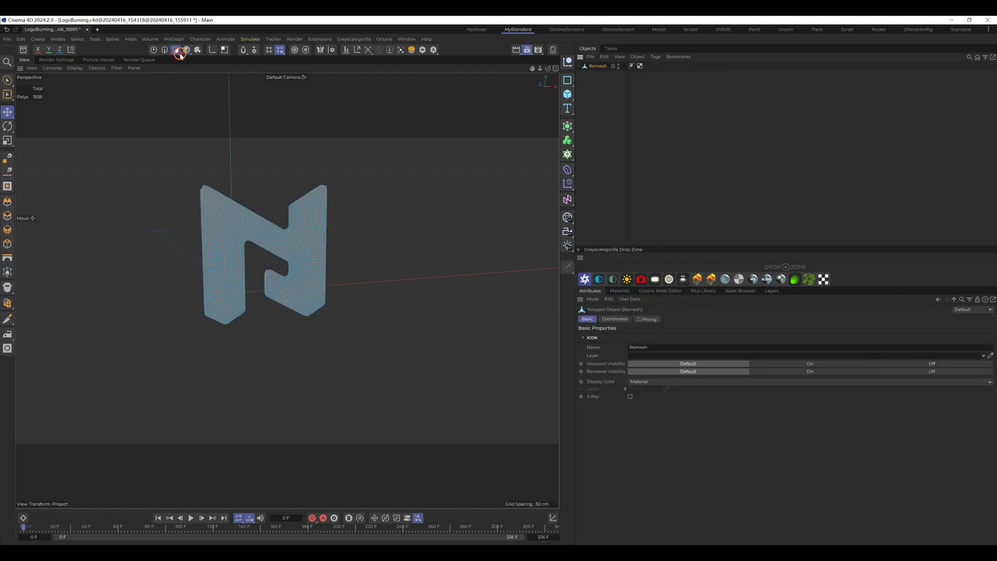
key(ctrl+a)
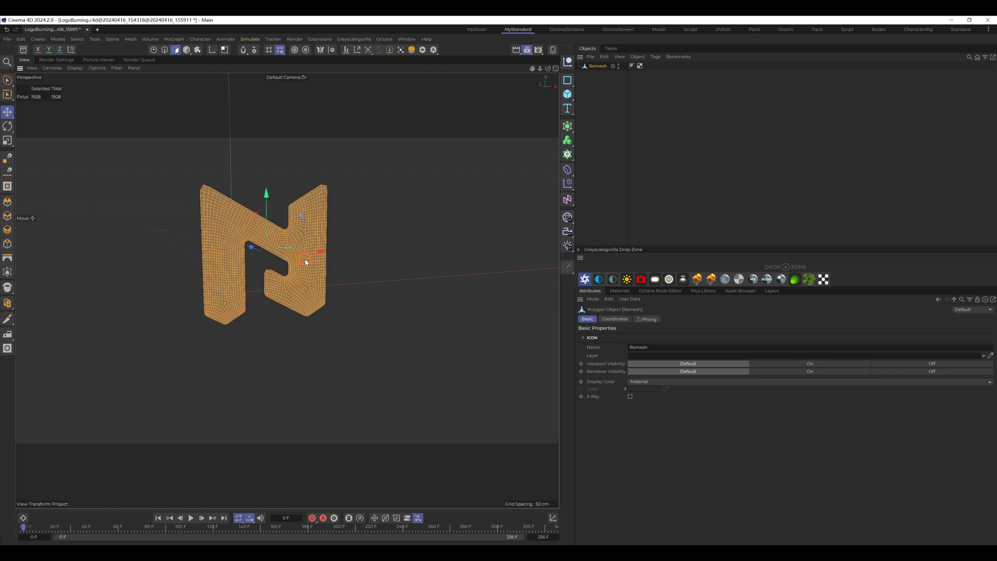
key(m)
key(t)
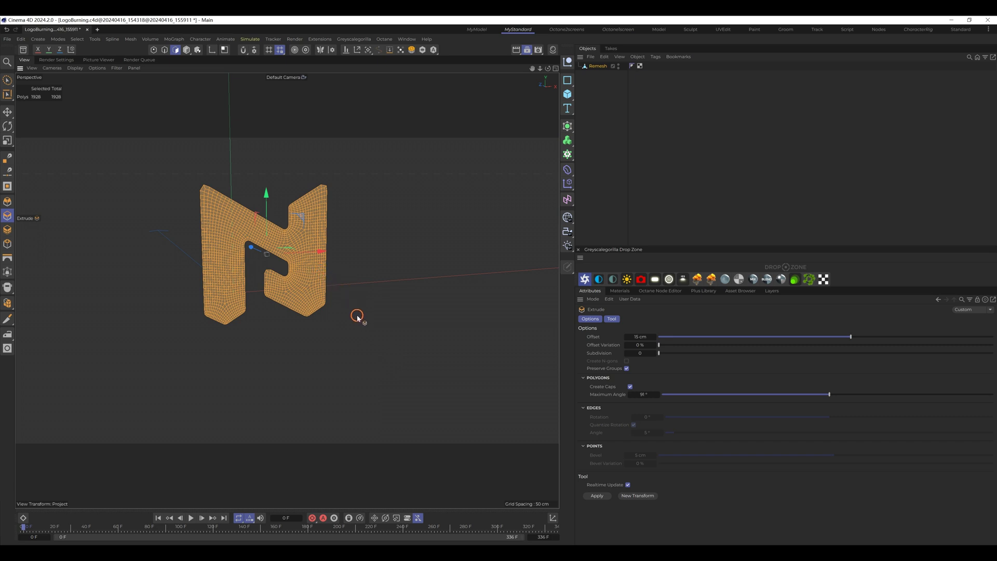
click(596, 495)
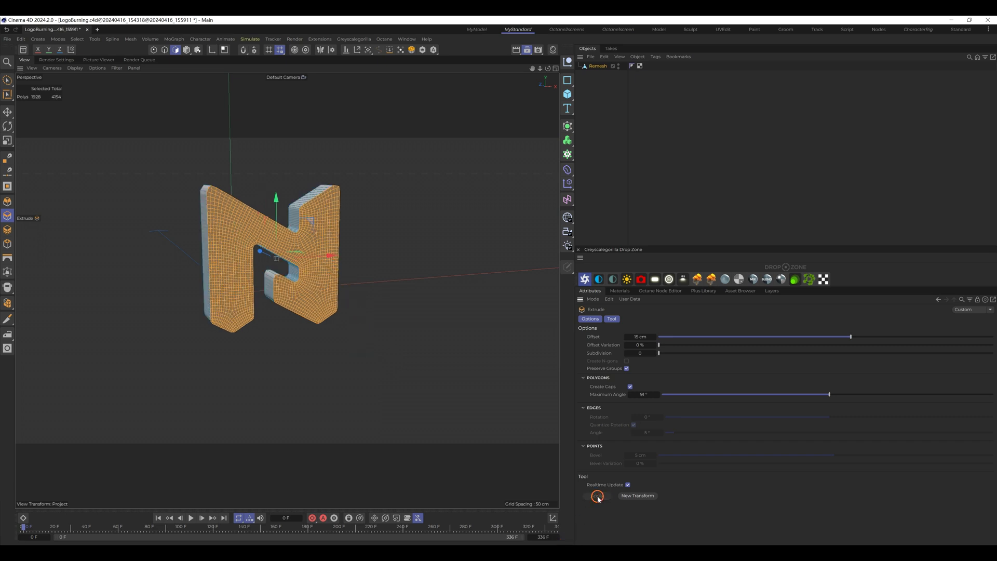
alt+drag(351, 188, 304, 241)
click(616, 142)
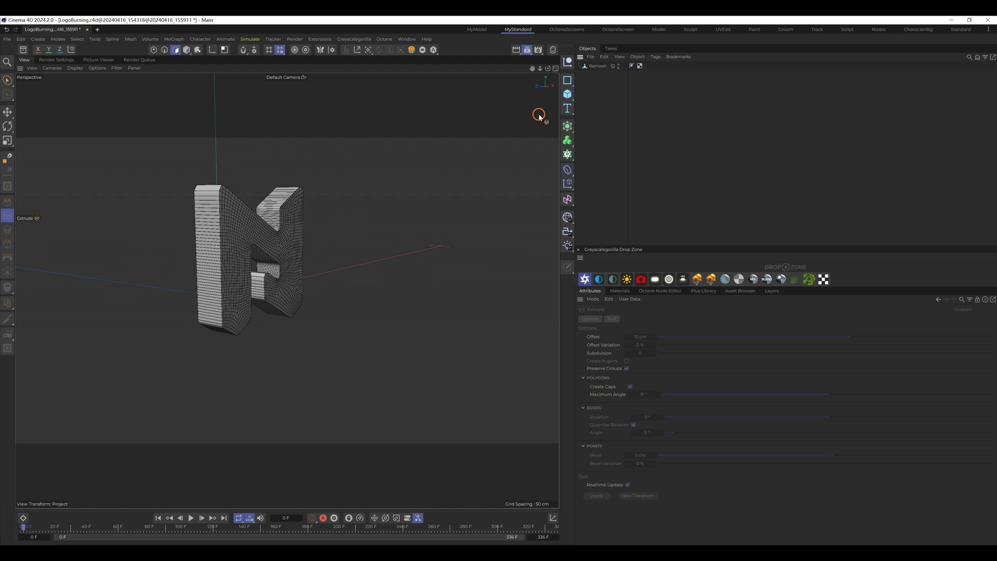
Step: Ring-select the edges running along the logo's extruded sides and subdivide them with Edge Cut
click(164, 50)
key(u)
key(l)
key(u)
key(b)
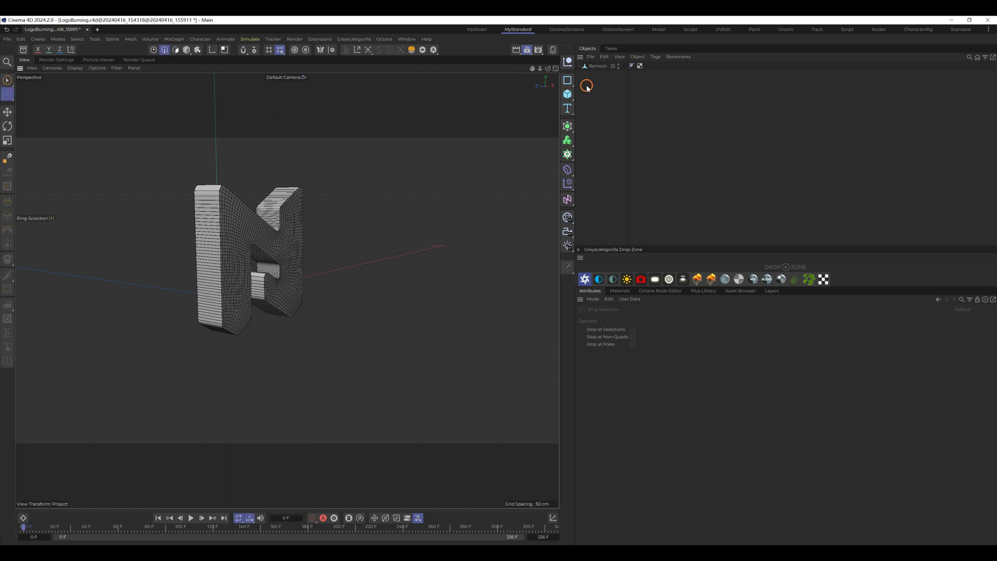
click(597, 66)
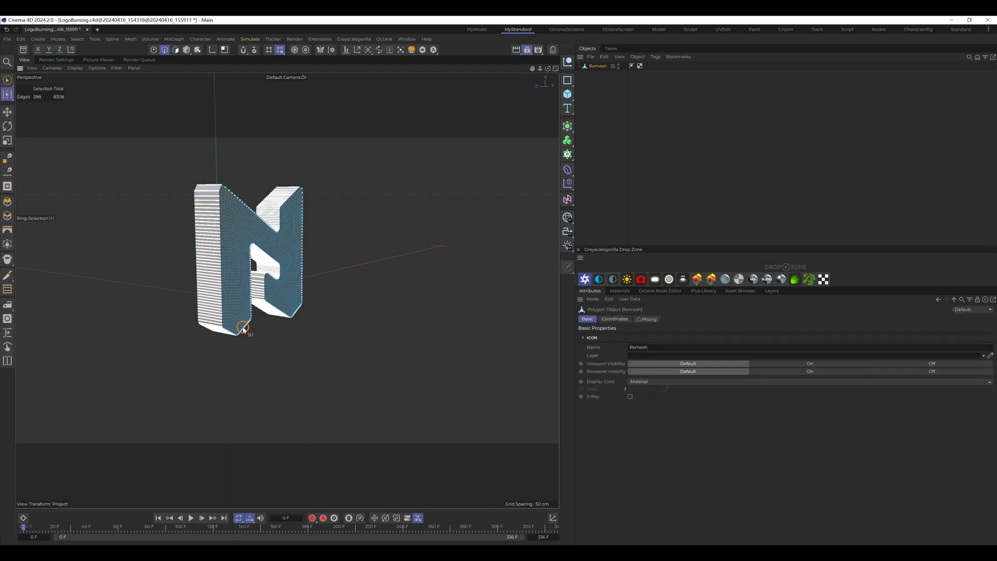
click(243, 329)
key(m)
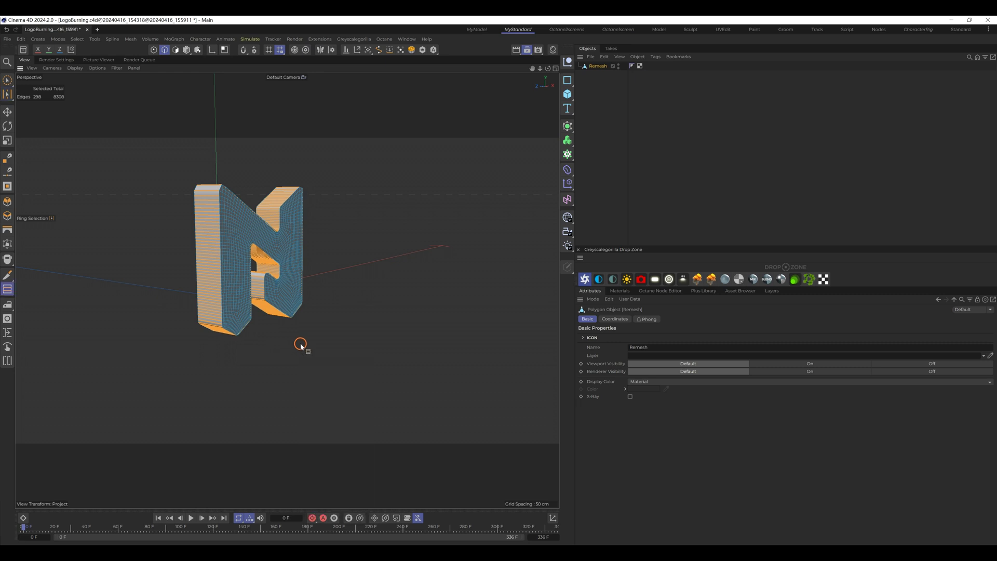
key(f)
click(207, 232)
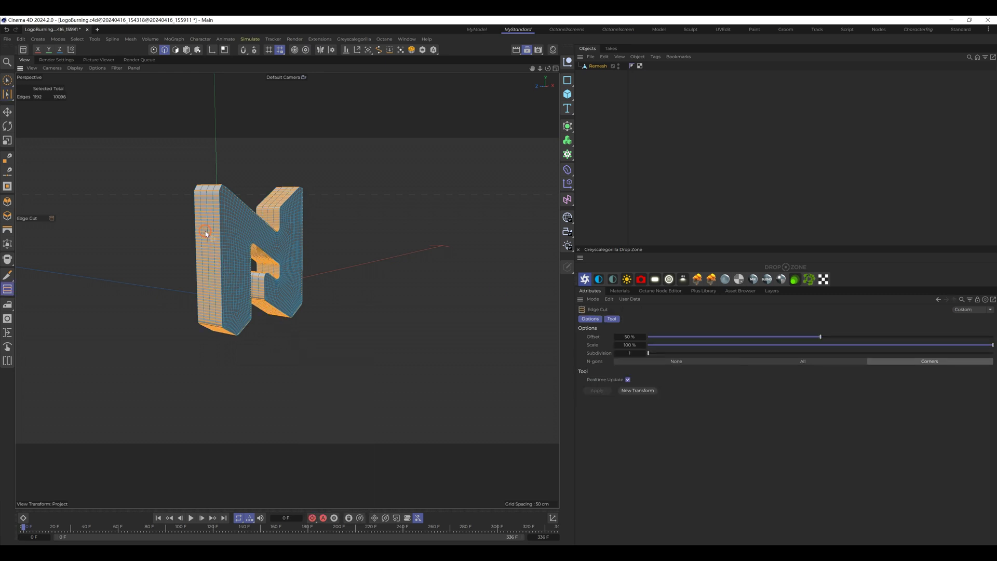
click(206, 233)
Step: Create a vertex map on the Remesh object by setting a 100% vertex weight on all its polygons
click(597, 67)
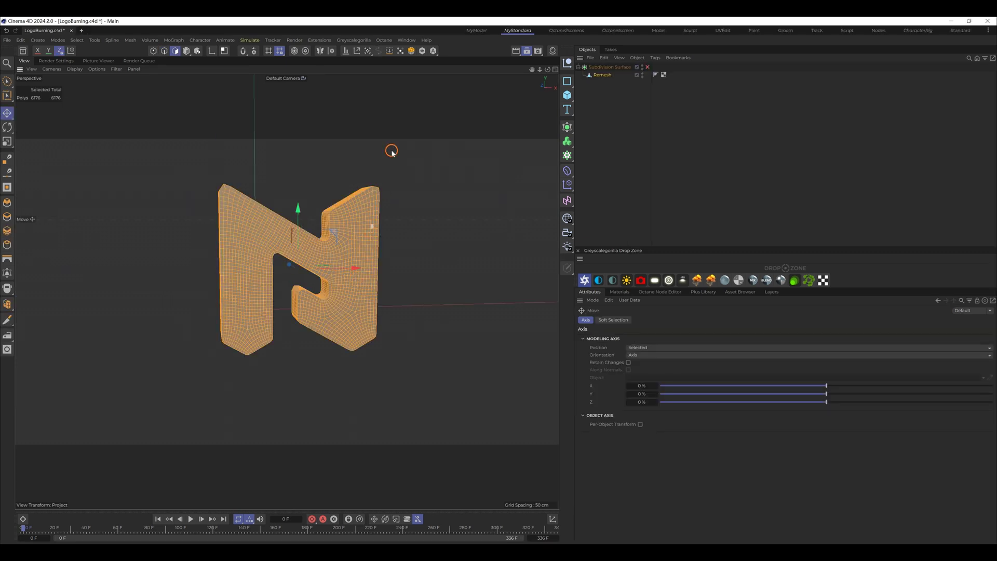
click(400, 50)
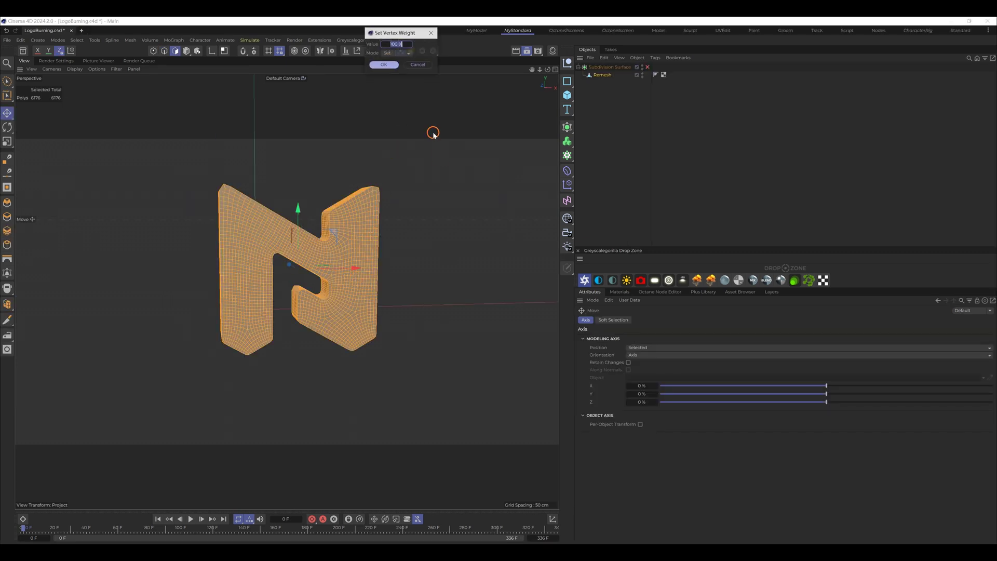
click(384, 65)
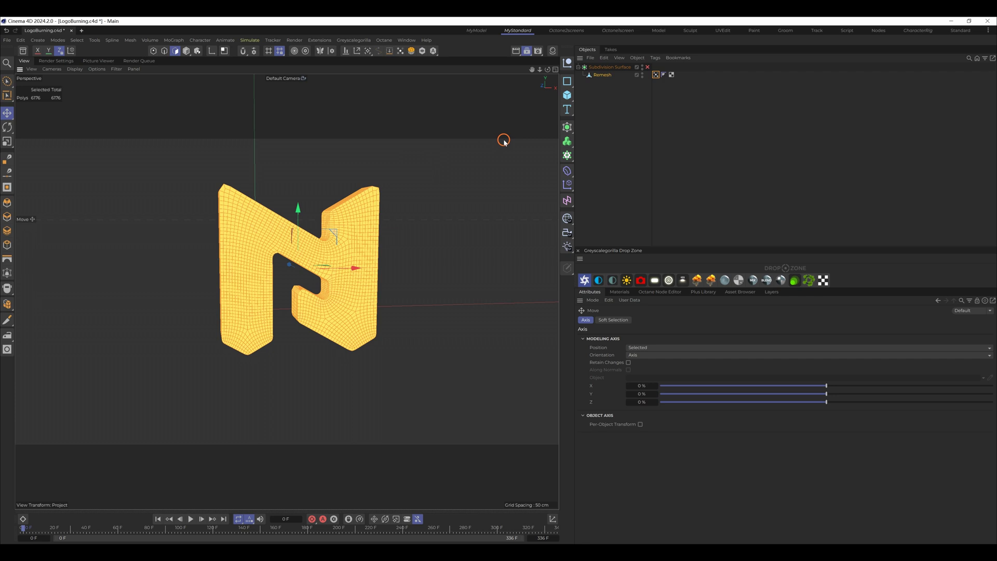
Step: Enable Use Fields on the vertex map, add a Box Field and move the field below the logo
click(654, 74)
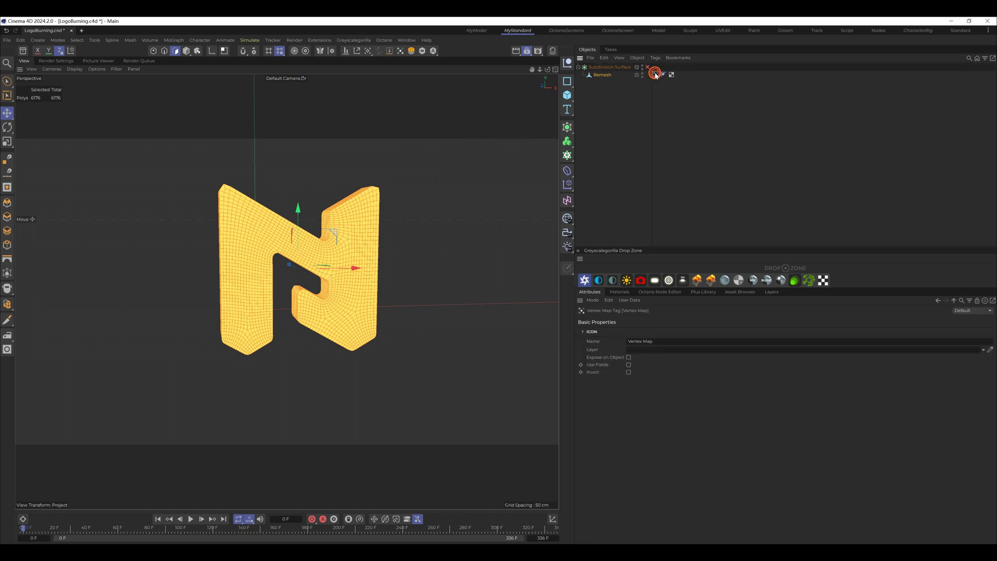
click(628, 364)
alt+drag(324, 370, 300, 374)
drag(603, 404, 642, 409)
alt+drag(270, 335, 227, 333)
scroll(227, 333, down, 8)
drag(284, 222, 296, 311)
Step: Set the Box Field's X, Y and Z sizes to 60 cm each
drag(632, 443, 611, 460)
double_click(634, 460)
text(60)
double_click(633, 443)
text(60)
key(Return)
double_click(631, 452)
text(60)
key(Return)
Step: Set the Box Field's remapping inner offset to 95% and raise the field to just below the logo
click(643, 425)
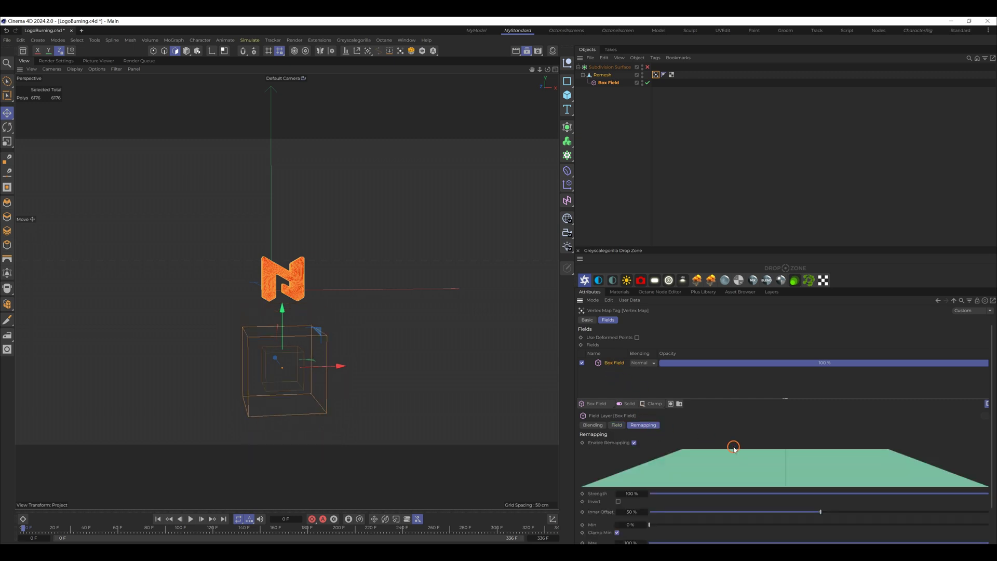
drag(820, 512, 971, 497)
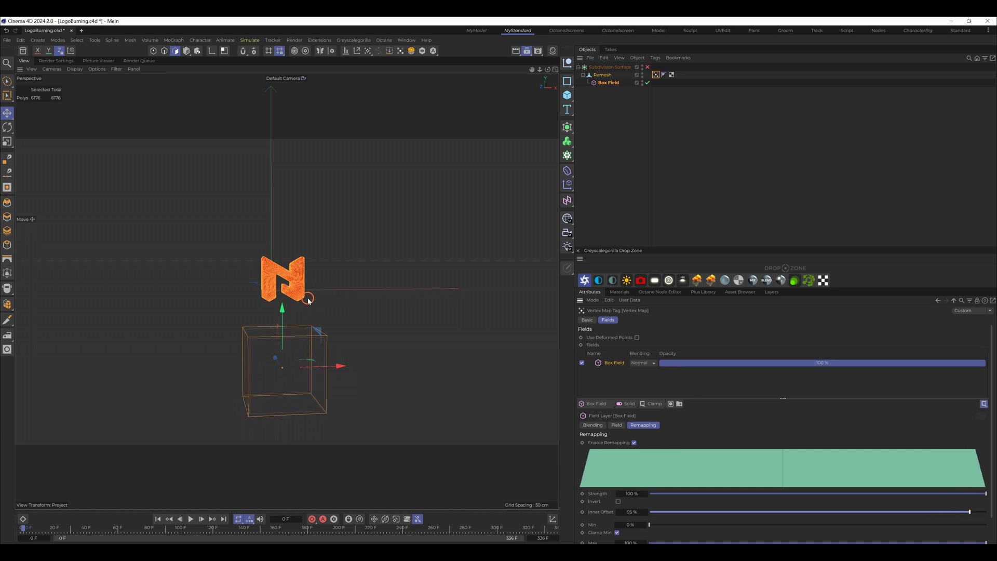
mouse_move(283, 311)
mouse_down()
mouse_move(284, 282)
mouse_move(296, 299)
mouse_up()
scroll(272, 324, up, 6)
Step: Add a Freeze layer to the vertex map's fields and set its mode to Grow
click(656, 75)
click(656, 404)
click(658, 466)
click(627, 455)
click(630, 494)
Step: Nudge the Box Field slightly up toward the logo and set the Freeze layer's blending to Add
click(606, 82)
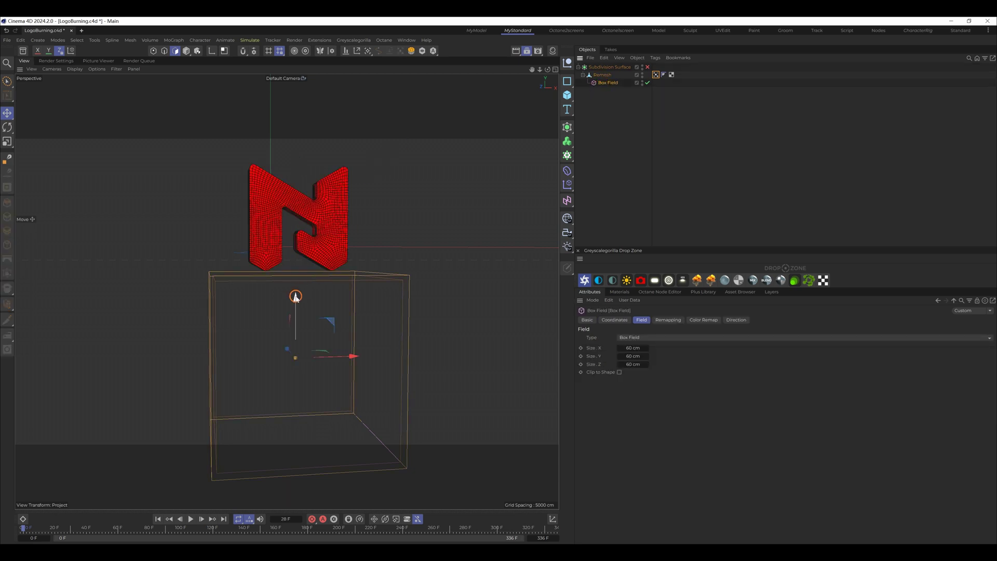
drag(295, 297, 295, 295)
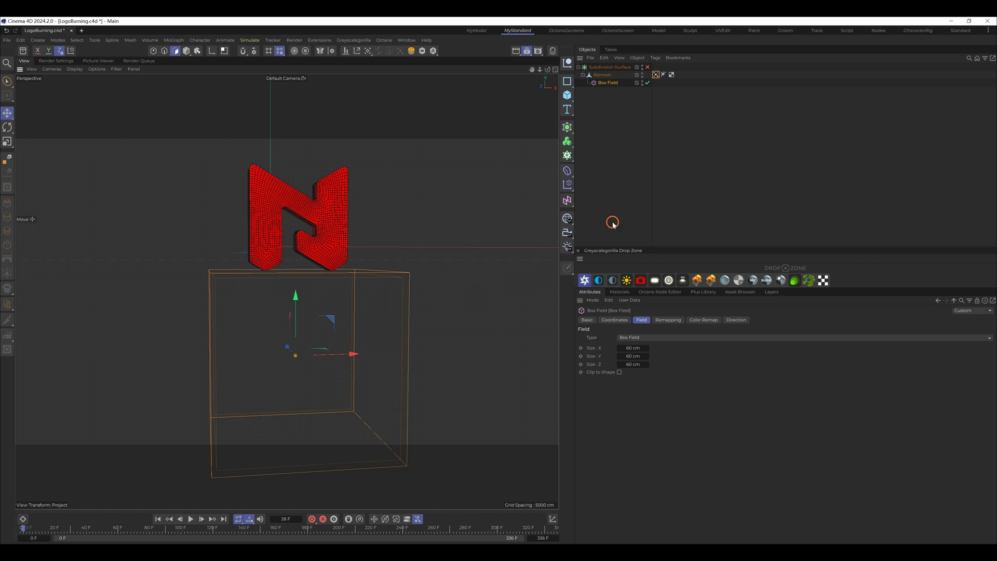
click(655, 75)
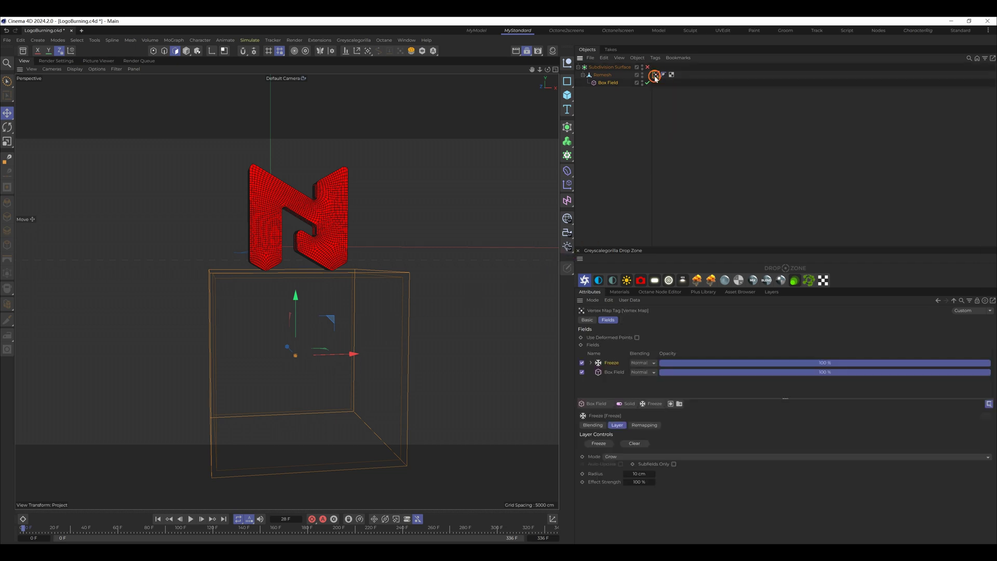
click(641, 367)
click(651, 413)
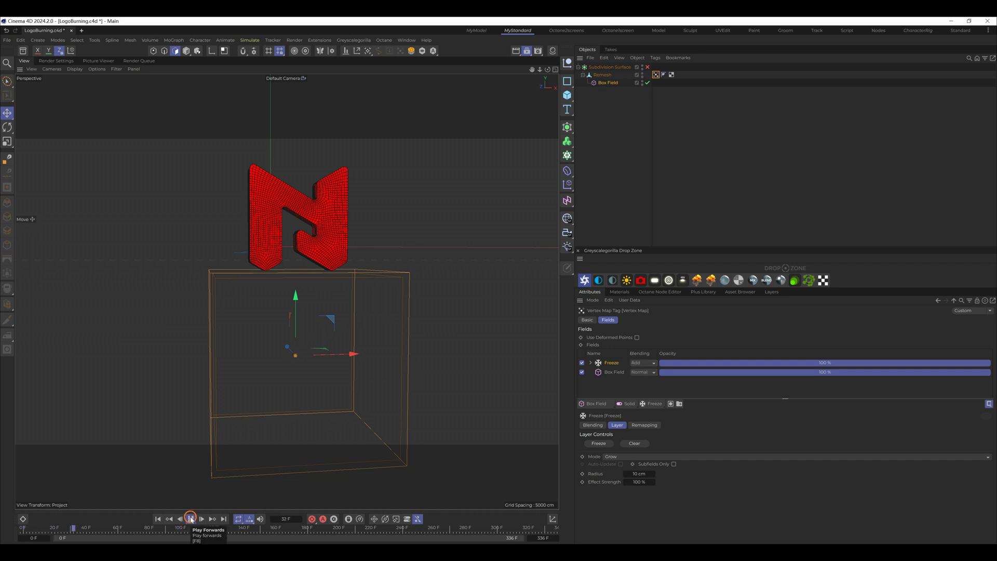
Step: Raise the Box Field slightly until it meets the logo's lower edge and play the vertex map growth from the start
click(156, 518)
click(309, 282)
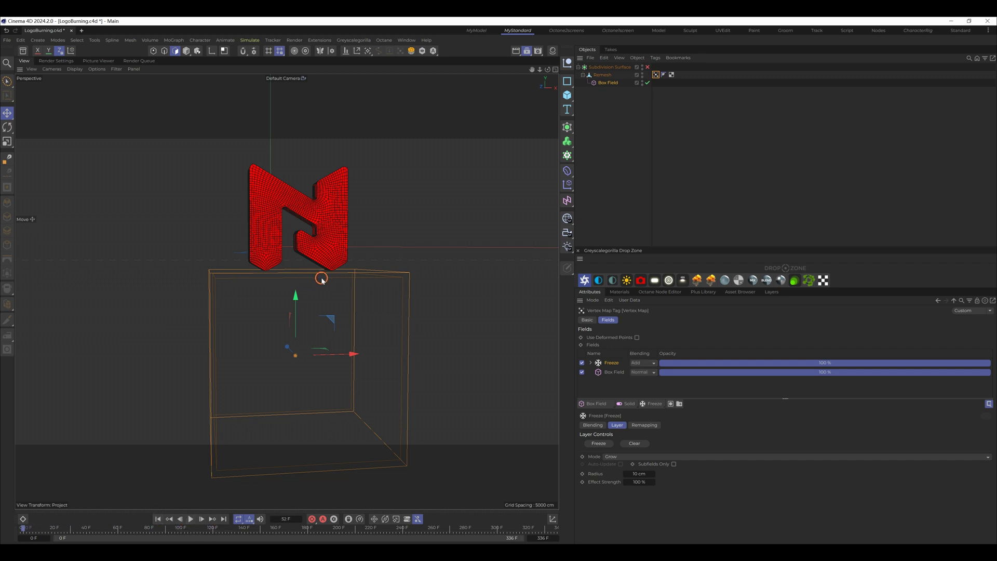
click(297, 296)
drag(297, 297, 300, 297)
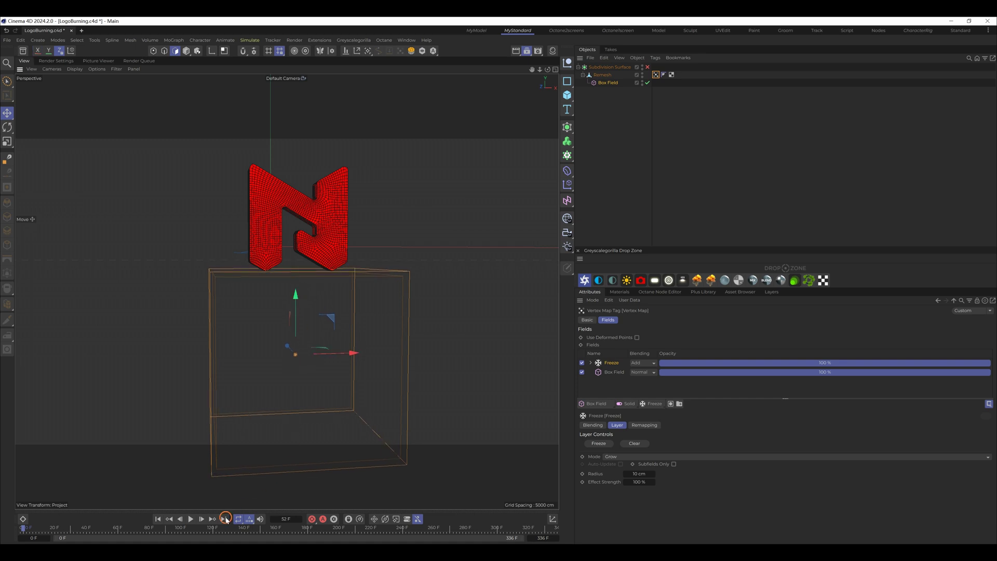
click(189, 518)
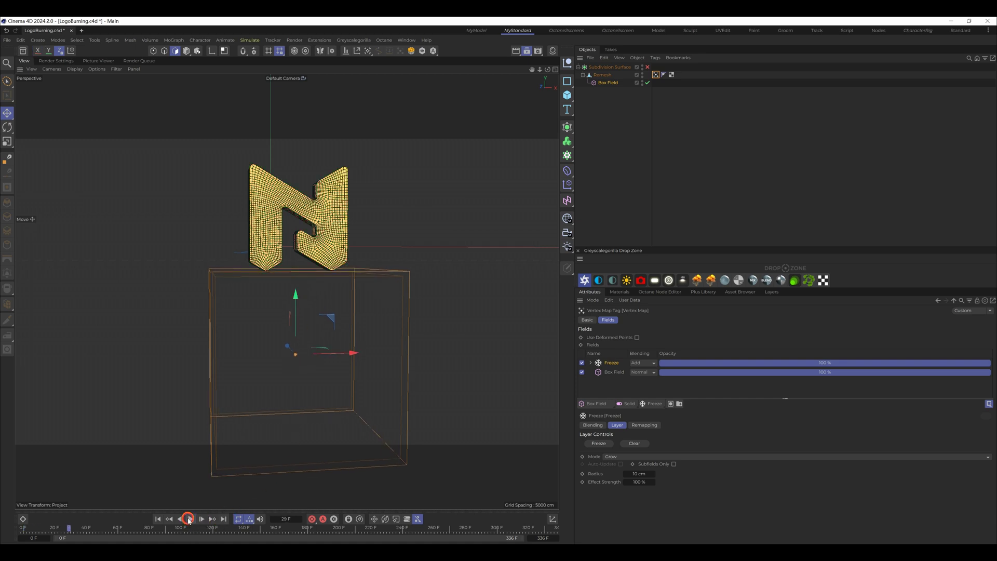
click(157, 519)
click(401, 531)
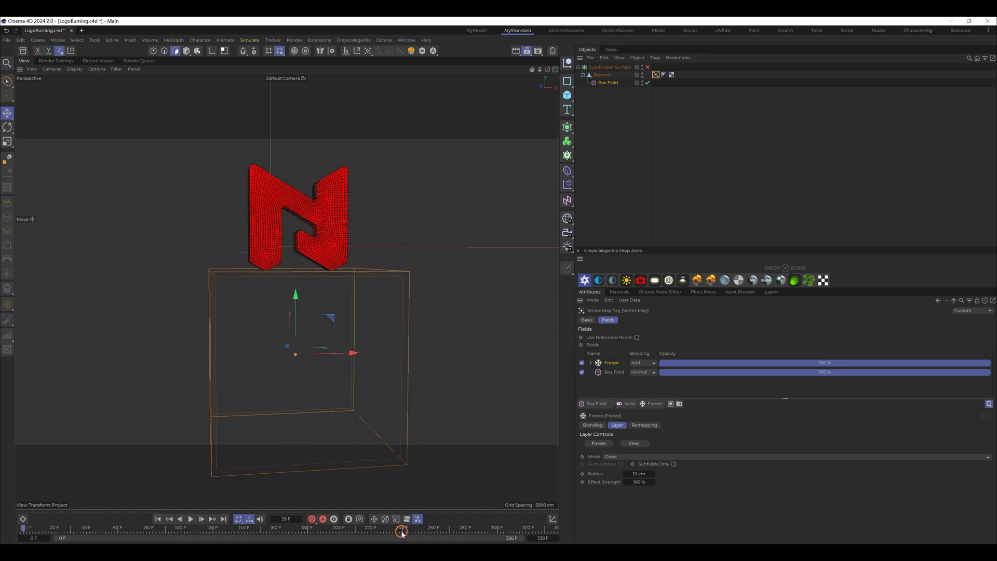
Step: Set the Freeze layer's effect strength to 10% and preview the growth, returning to the first frame
click(640, 481)
click(190, 519)
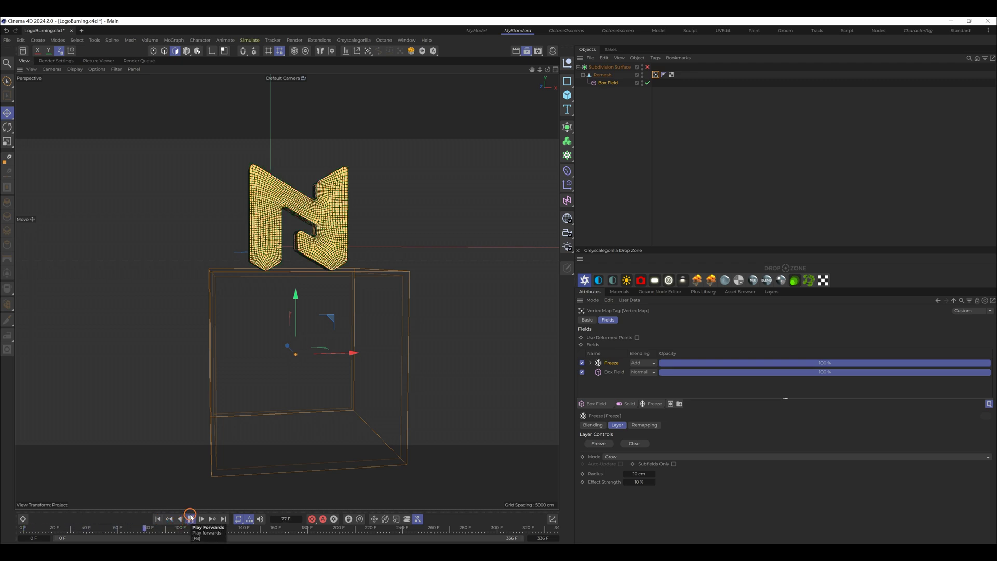
click(190, 519)
click(158, 518)
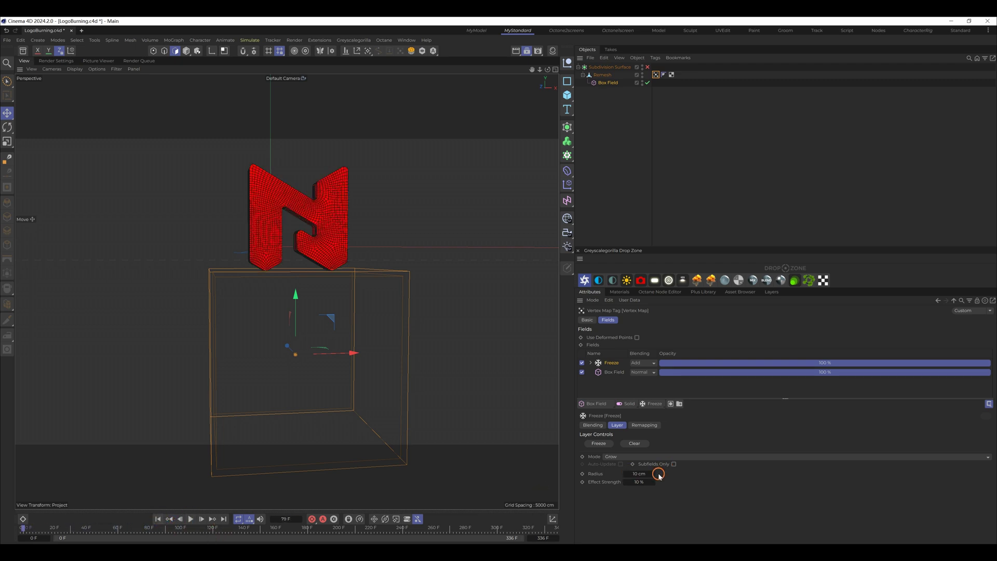
Step: Set the Freeze layer's radius to 8 cm and preview the growth, returning to the first frame
click(624, 474)
click(189, 520)
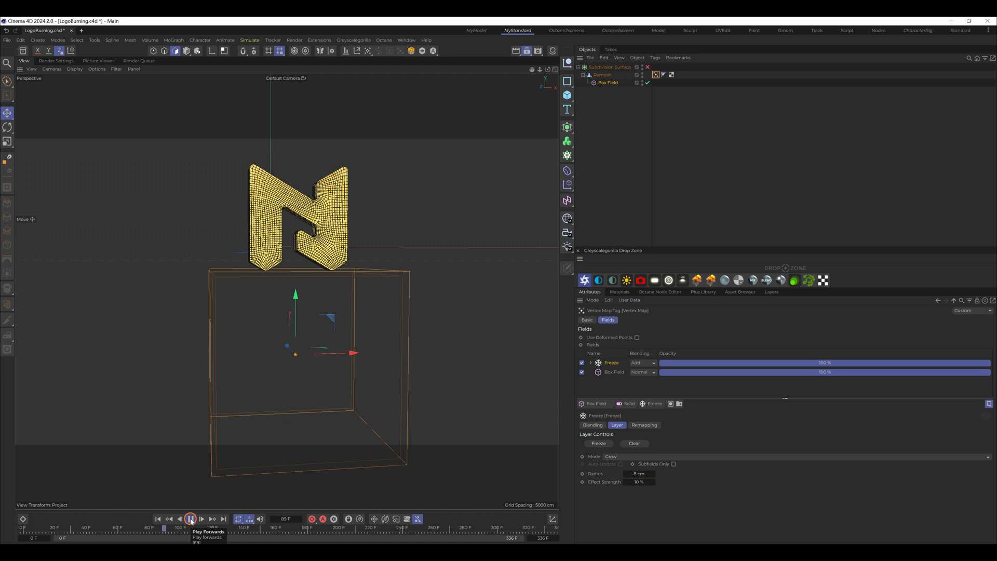
click(157, 518)
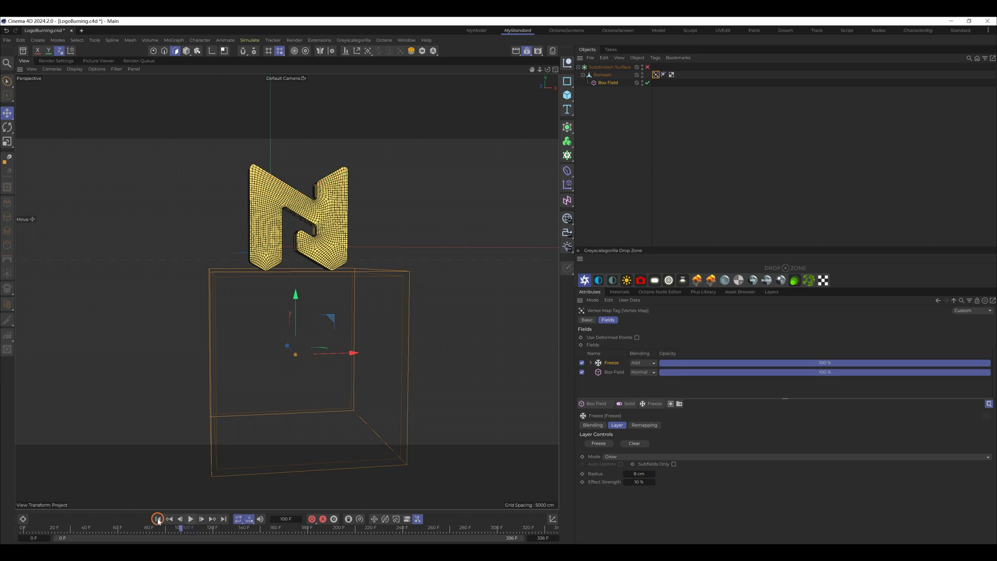
Step: Add a Shader Field to the Freeze layer's Radius with Add blending and load a Noise shader into it
click(606, 404)
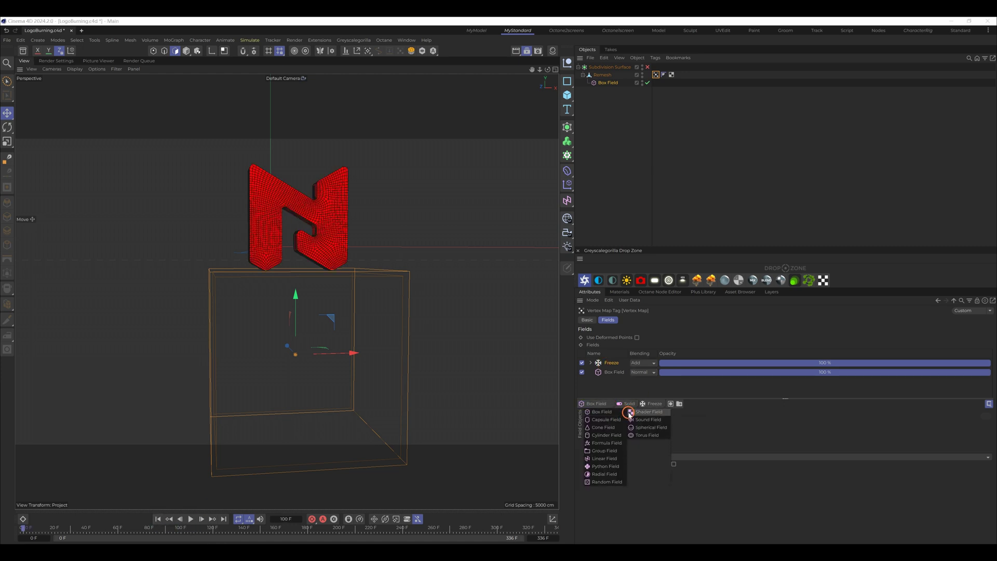
click(647, 411)
drag(620, 364, 619, 384)
click(663, 382)
click(669, 463)
click(630, 384)
click(616, 425)
click(613, 451)
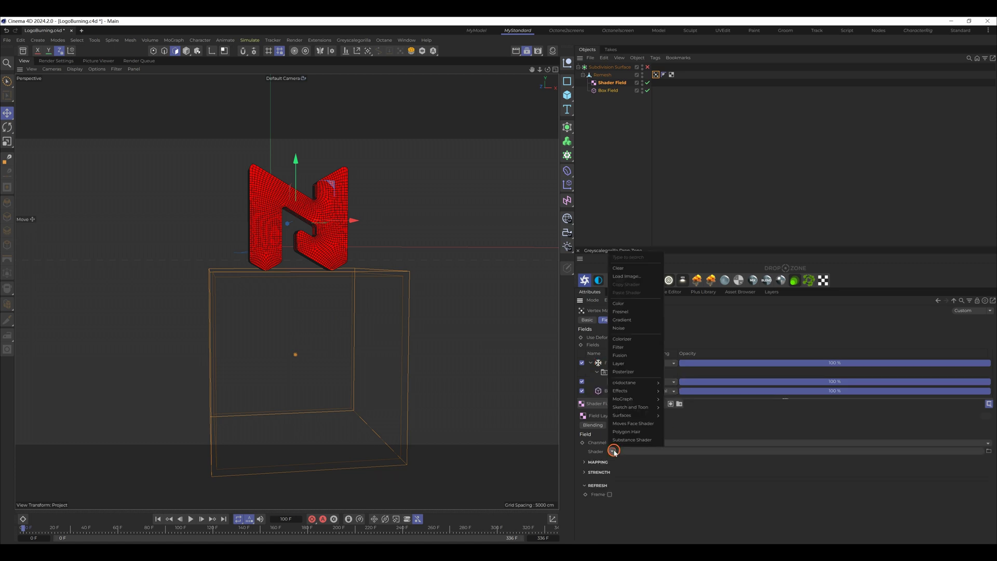
click(629, 327)
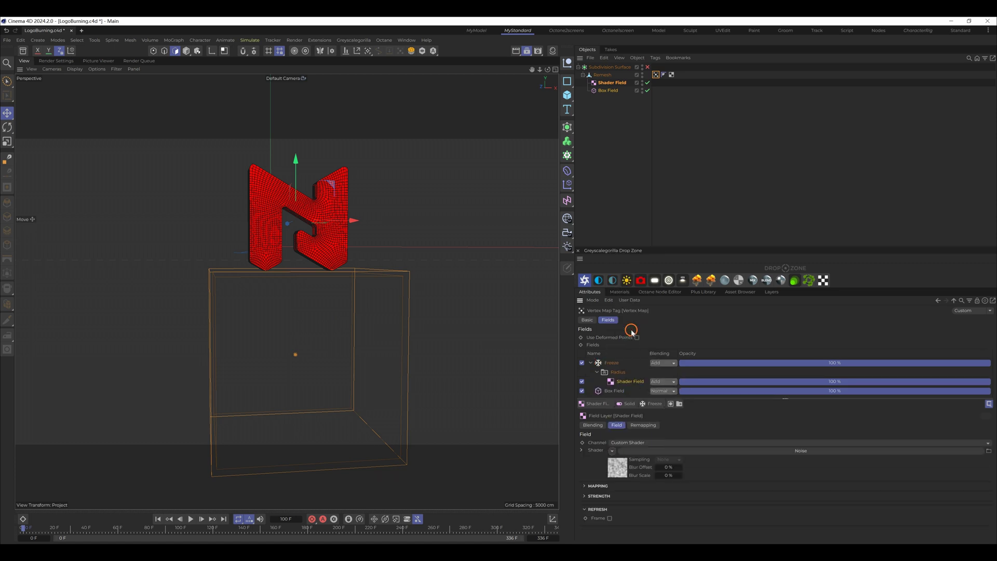
Step: Set the Shader Field's noise type to Wavy Turbulence and preview the growth, returning to the first frame
click(987, 451)
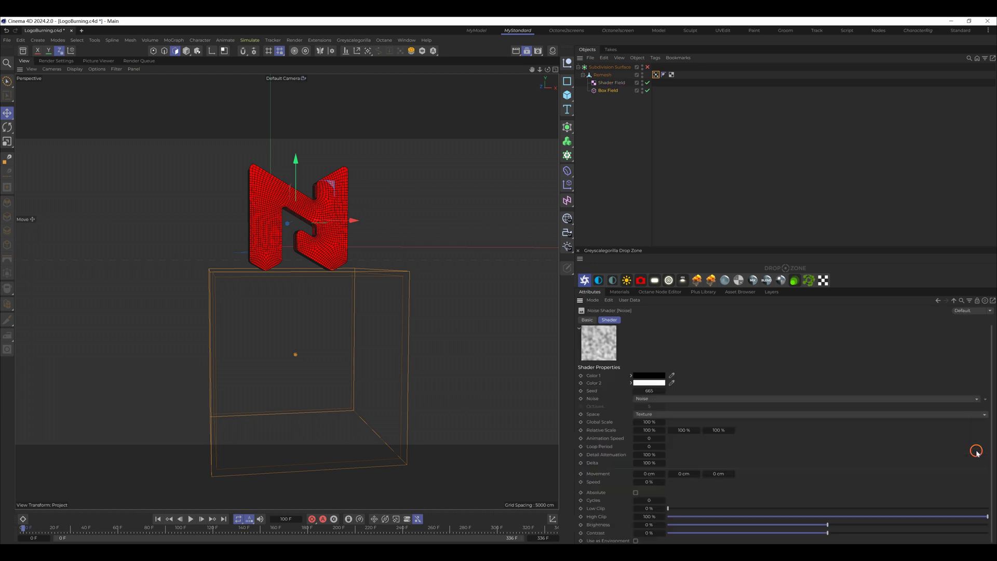
click(985, 398)
click(966, 488)
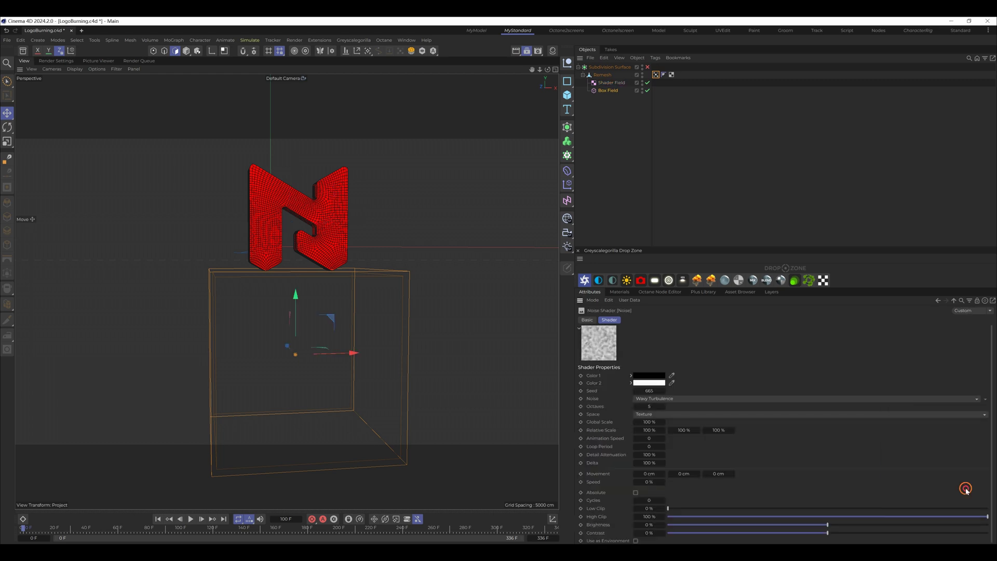
click(190, 519)
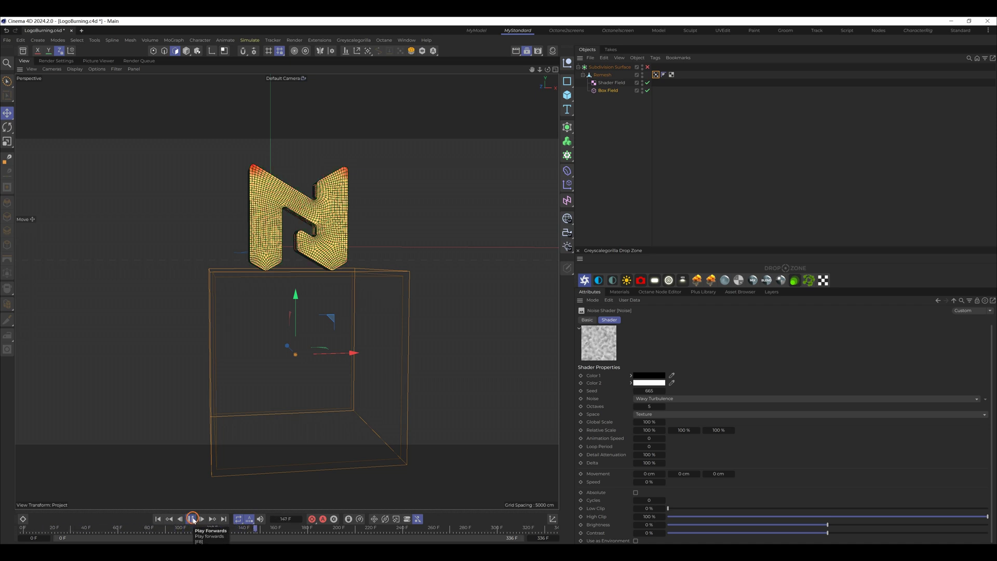
click(191, 519)
click(158, 519)
Step: Set the vertex map's Freeze effect strength to 8% and preview the growth, returning to the first frame
click(655, 74)
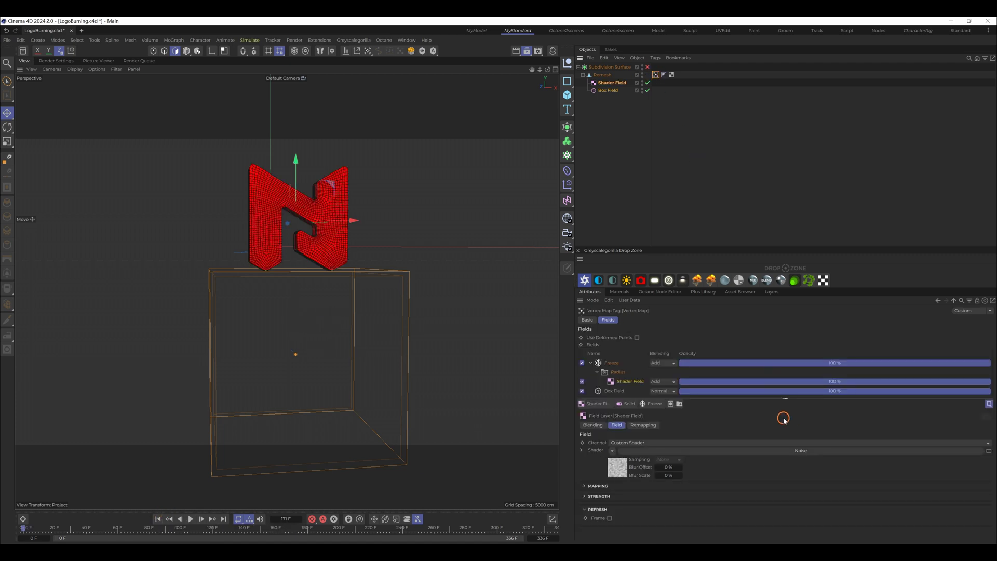
click(606, 363)
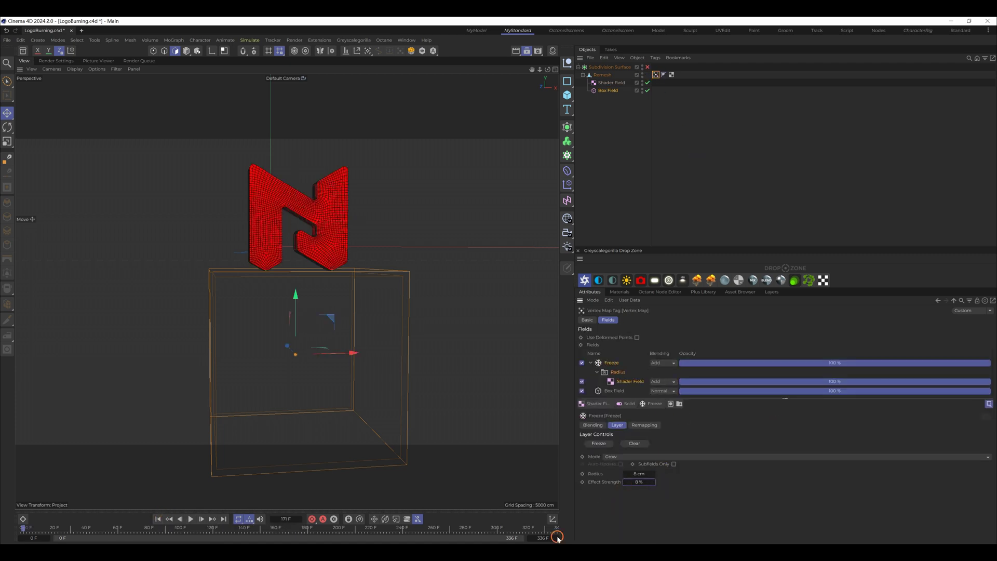
click(191, 519)
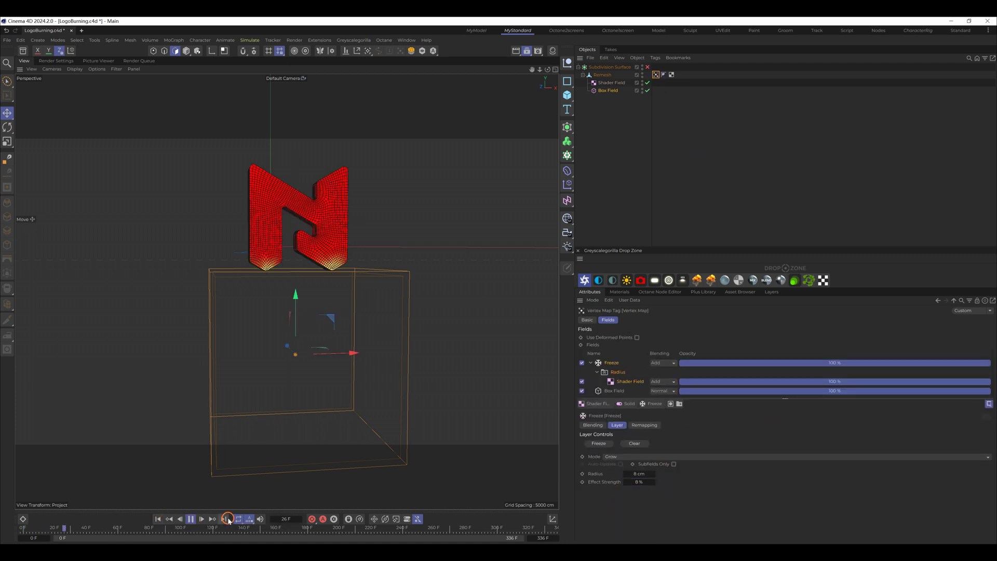
click(190, 519)
click(158, 519)
Step: Add a second vertex map to the Remesh object, enable Use Fields on it and delete its default Freeze layer
click(689, 196)
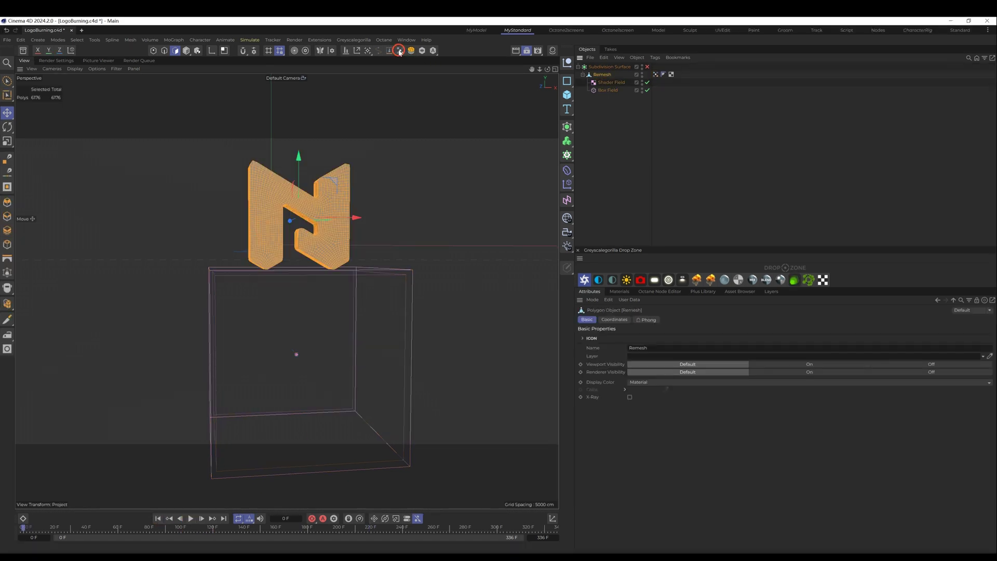
click(399, 51)
click(382, 63)
click(381, 62)
click(655, 74)
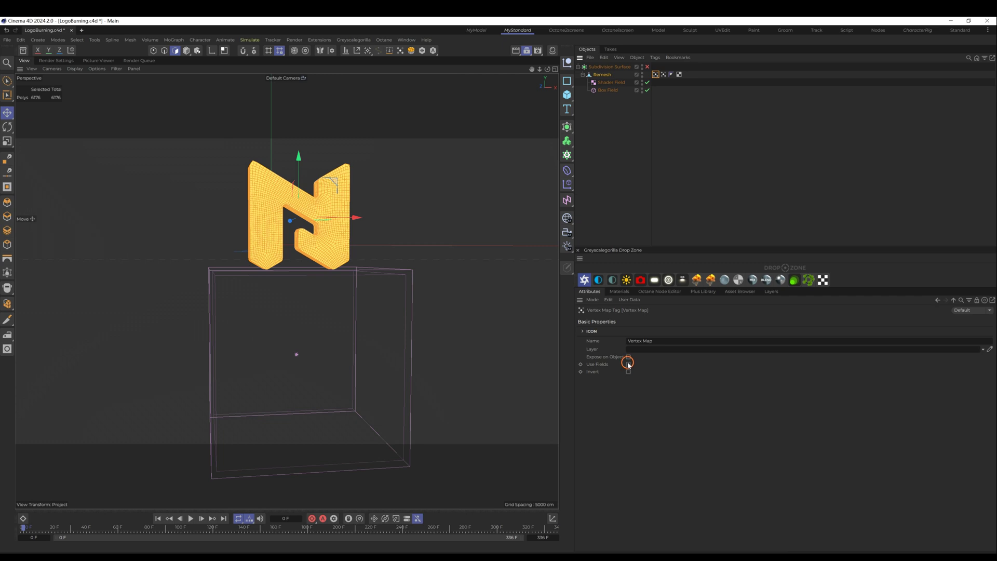
click(628, 364)
click(609, 363)
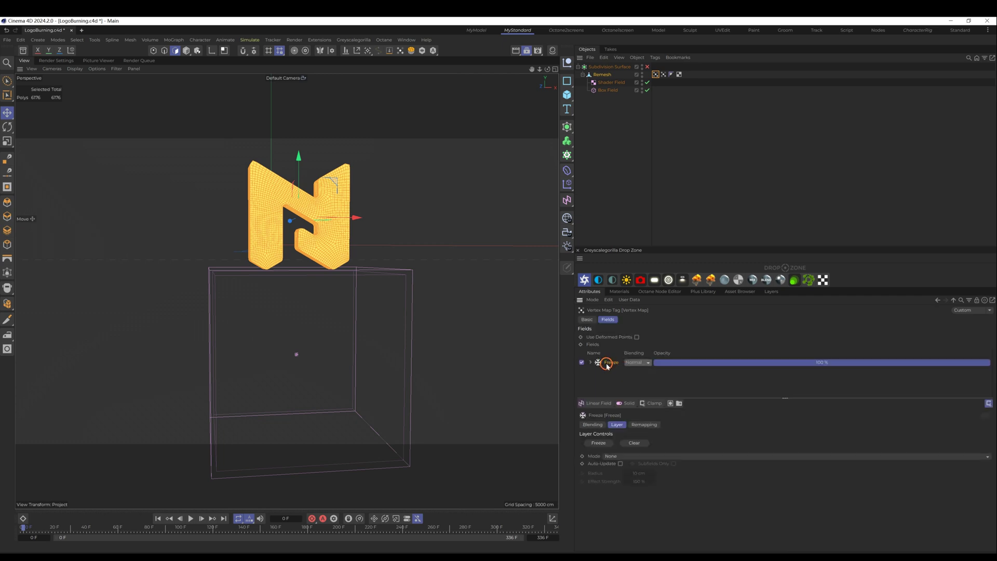
key(Delete)
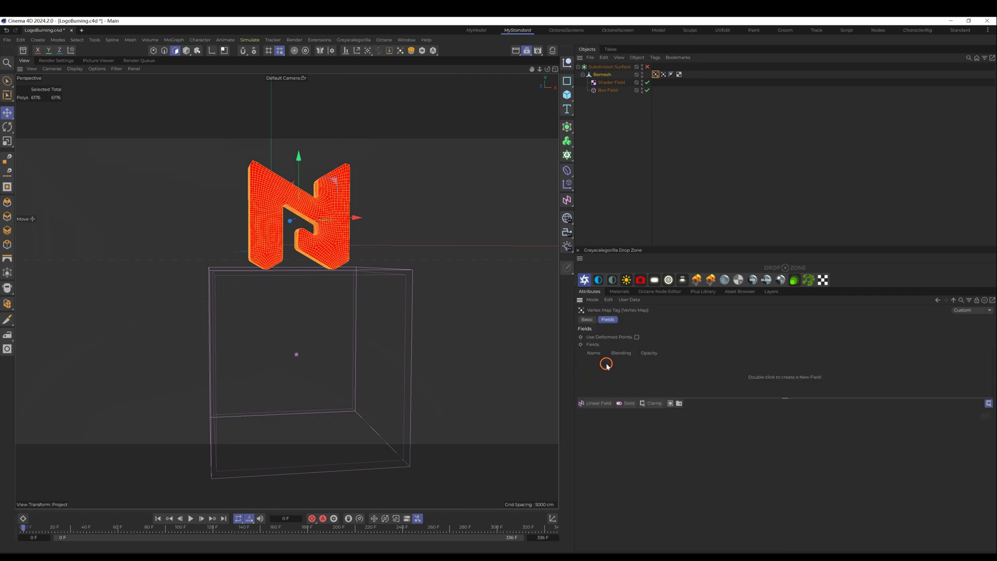
Step: Rename the original vertex map Grow and the new one Delay
click(664, 74)
click(587, 319)
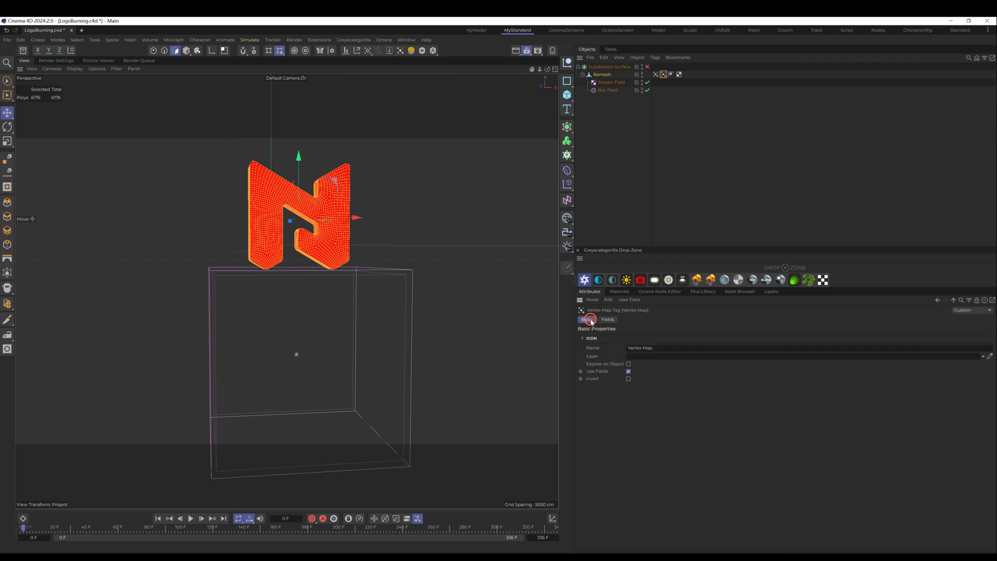
click(669, 348)
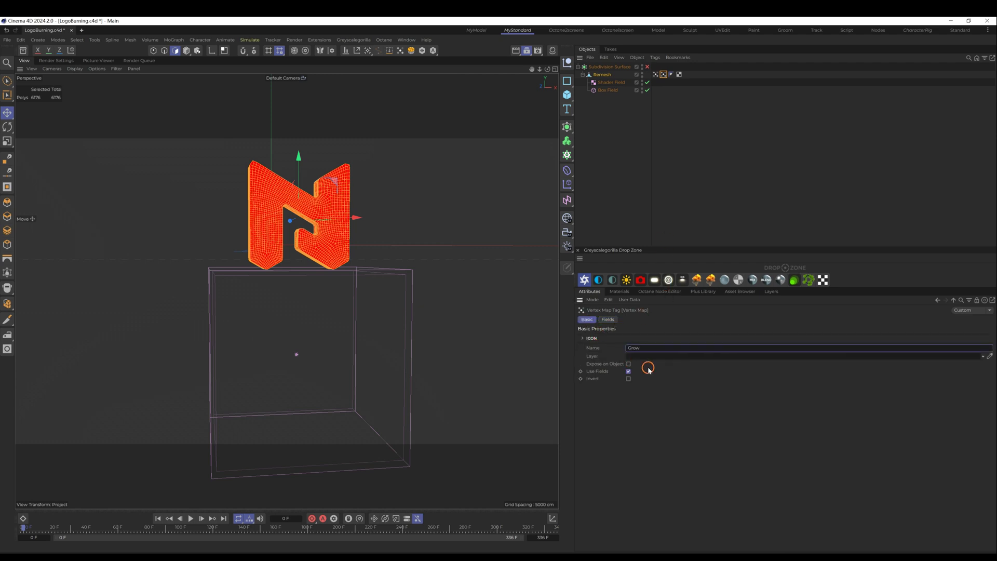
click(659, 74)
click(663, 348)
text(Delay)
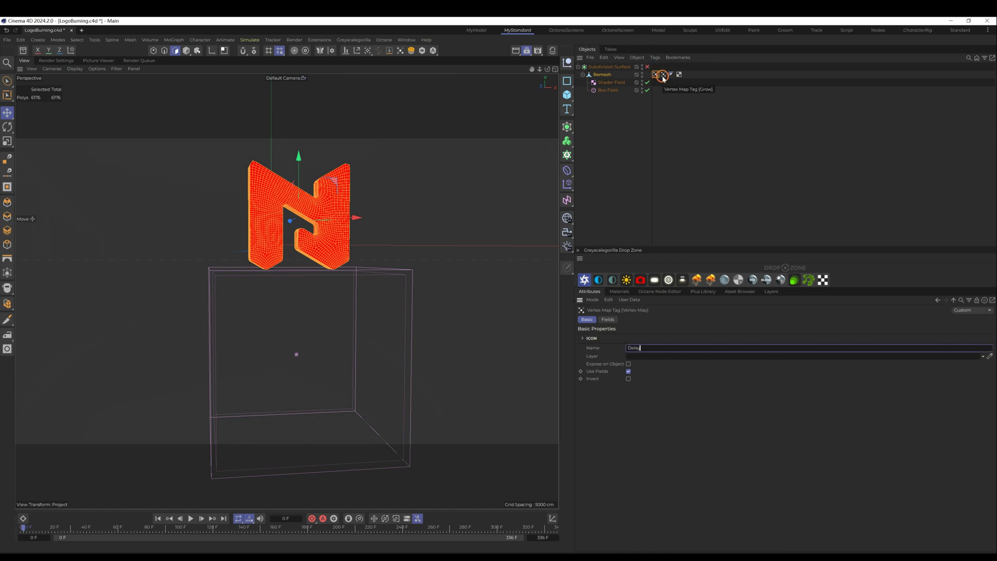
key(Return)
Step: Feed the Grow vertex map into the Delay map's fields, add a Delay layer above it and preview the animation
click(610, 320)
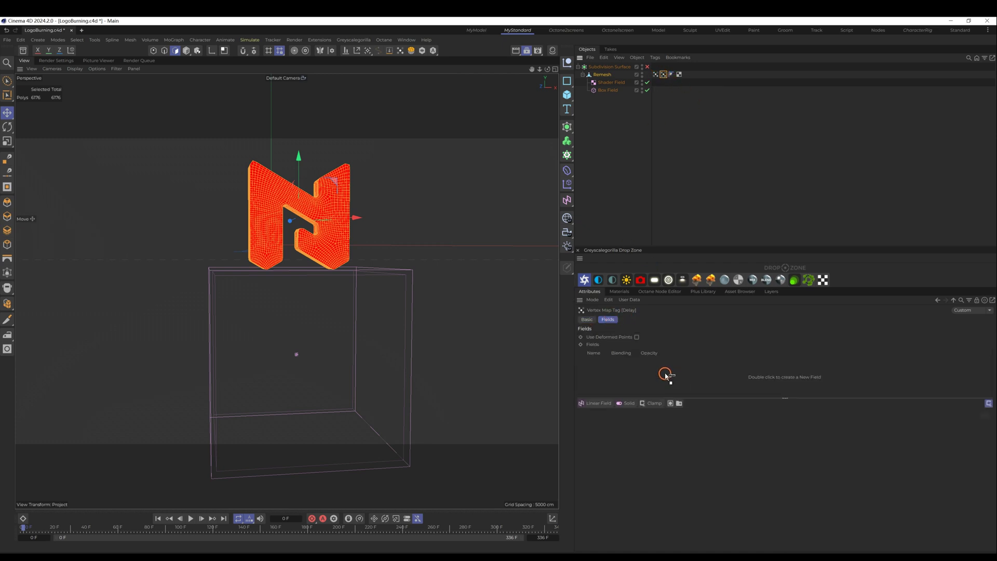
drag(666, 374, 663, 377)
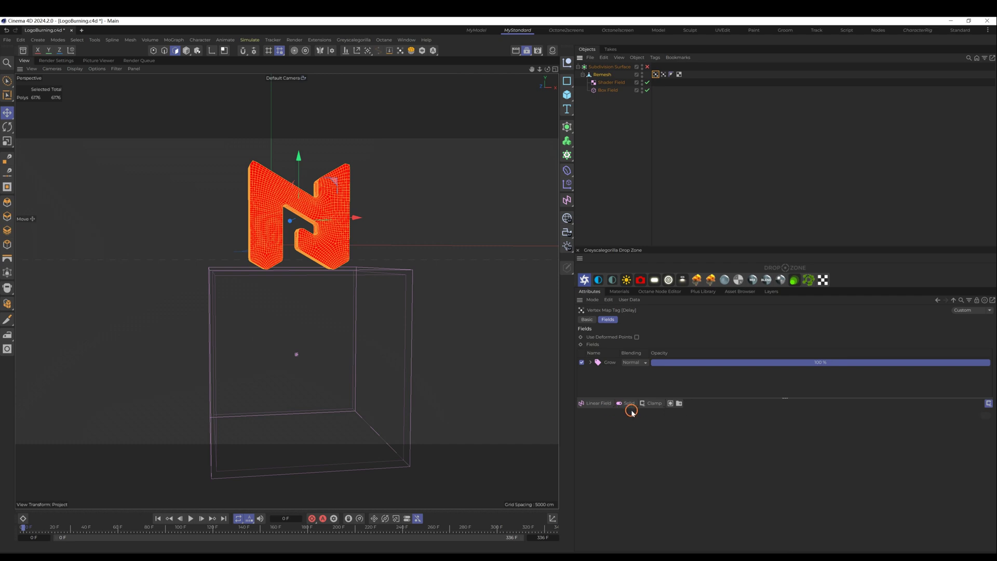
click(654, 404)
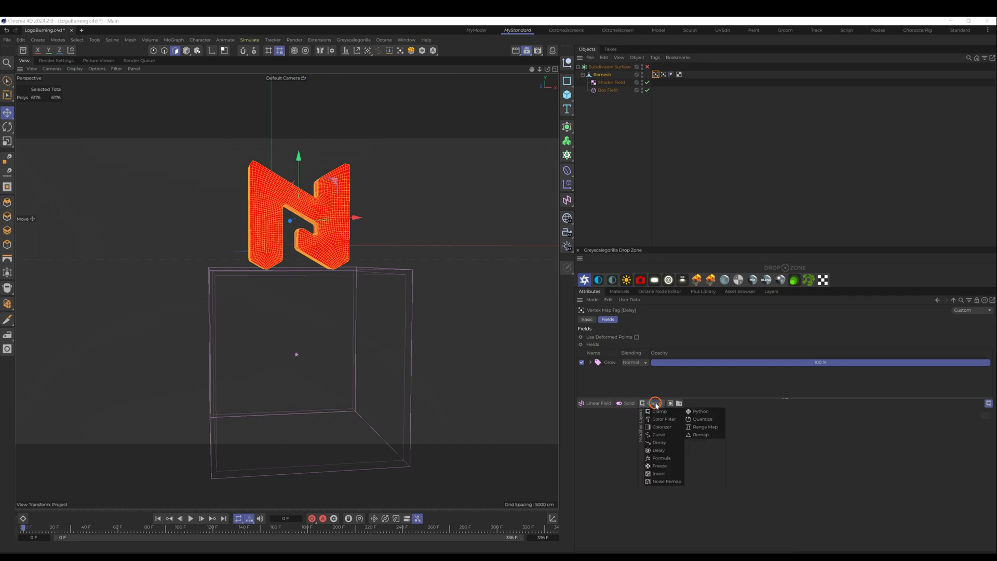
click(676, 450)
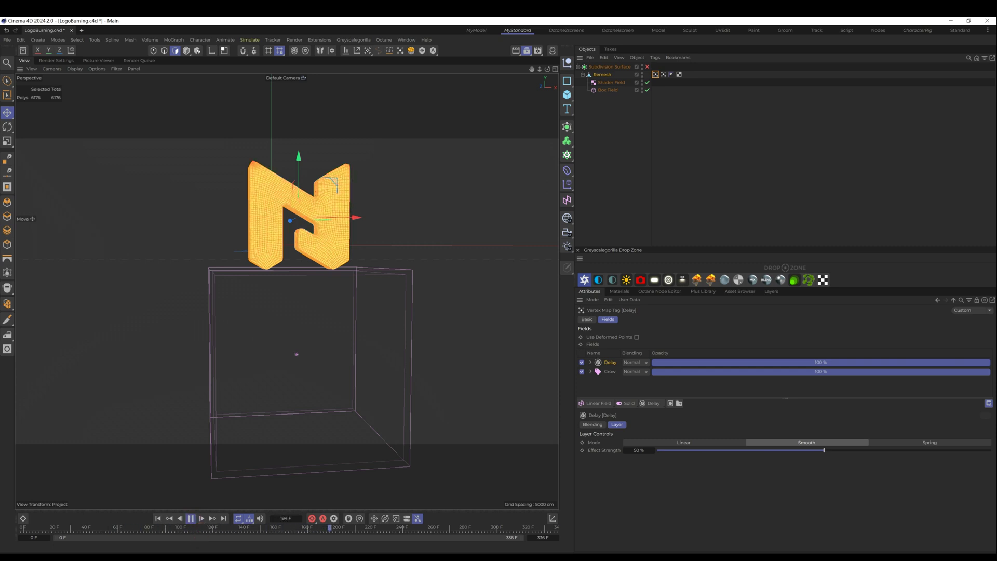
click(439, 416)
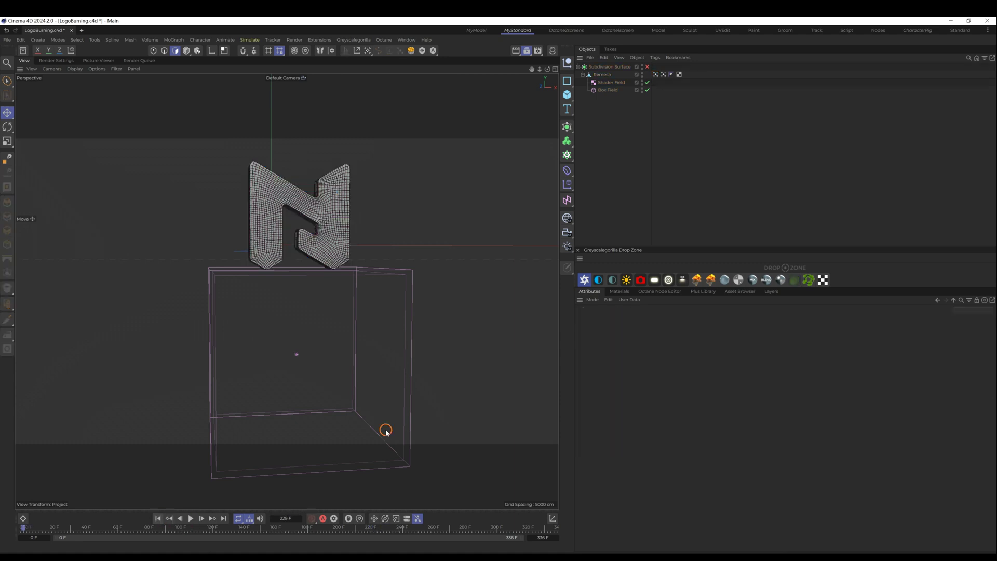
Step: Switch to the UVEdit layout and loop-select the logo's front and back rim edges
click(723, 31)
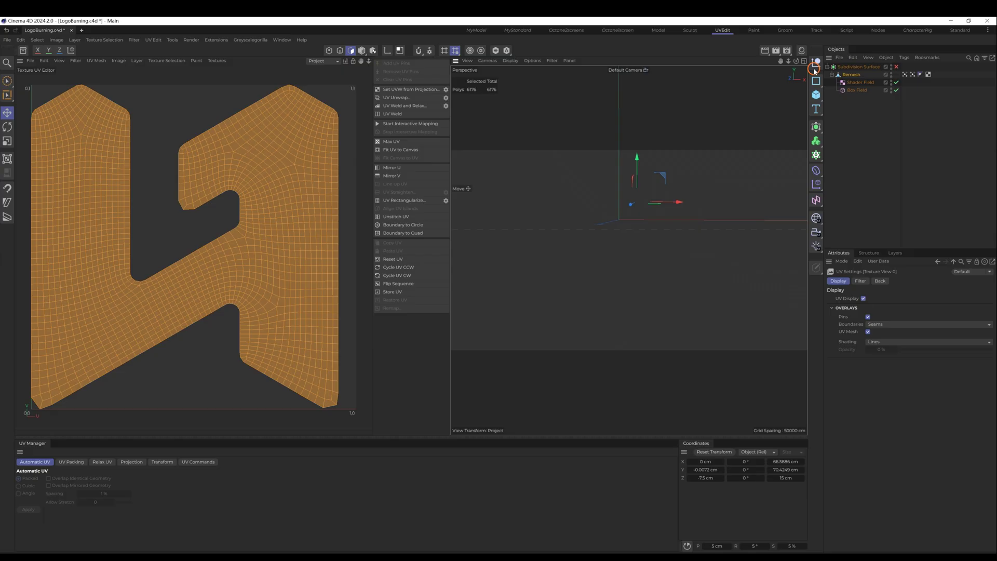
click(339, 52)
click(701, 173)
alt+drag(626, 151, 707, 239)
scroll(618, 181, up, 3)
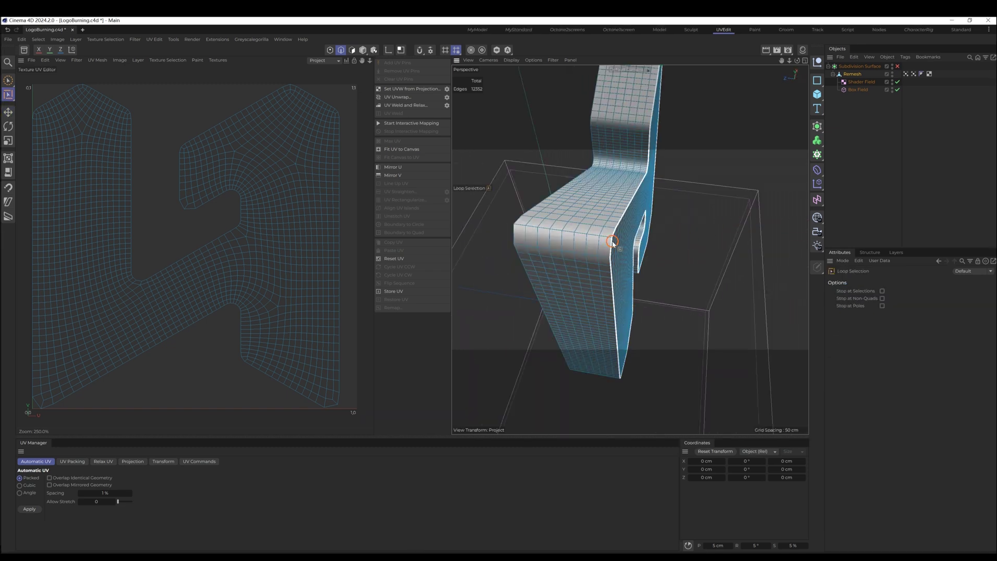
click(611, 239)
shift+click(516, 242)
Step: Add a seam path across the logo's side wall to the edge selection, unwrap the UVs, and clear the selection in the MyStandard layout
key(u)
key(m)
scroll(590, 309, down, 2)
alt+drag(591, 309, 684, 264)
scroll(685, 266, down, 3)
mouse_move(684, 266)
alt+mouse_down()
mouse_move(646, 269)
mouse_move(612, 291)
mouse_move(577, 268)
alt+mouse_up()
scroll(612, 292, up, 4)
mouse_move(577, 263)
shift+mouse_down()
mouse_move(705, 266)
mouse_move(587, 306)
mouse_move(654, 316)
shift+mouse_up()
click(405, 97)
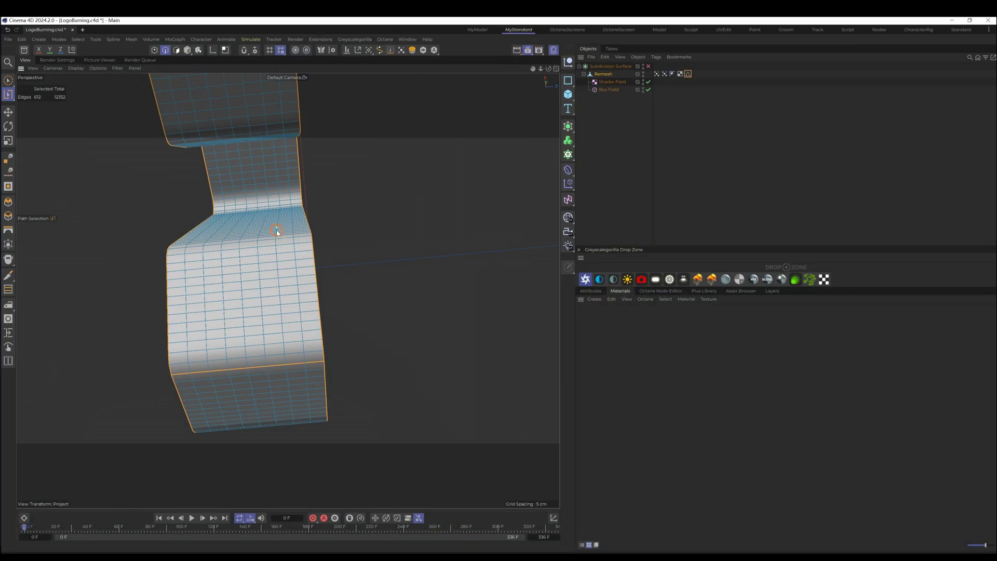
scroll(323, 274, down, 10)
alt+drag(323, 274, 394, 156)
click(678, 199)
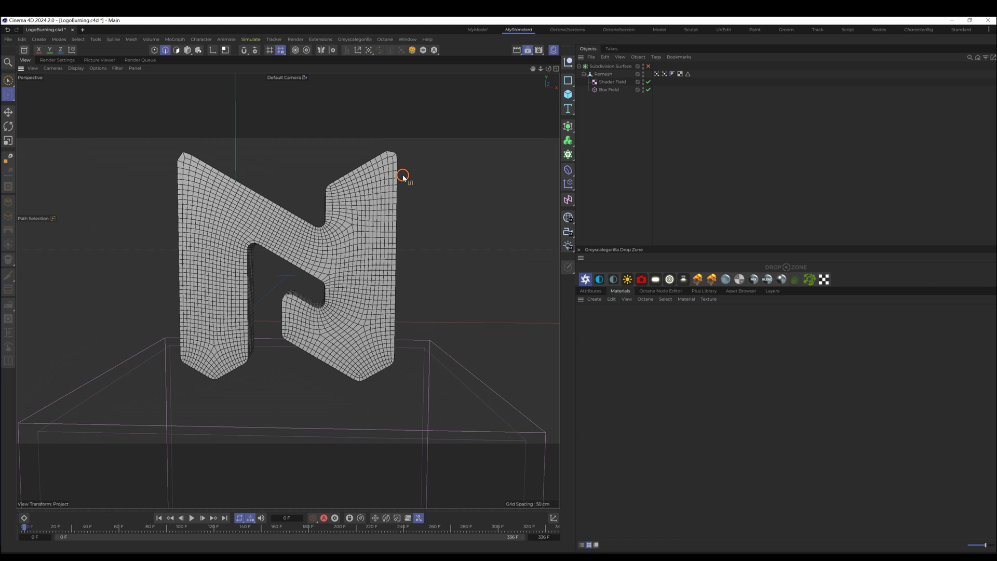
Step: Add an Octane camera, enable the Subdivision Surface, and dock the Octane Live Viewer below the viewport
click(641, 279)
click(648, 74)
click(385, 40)
click(407, 51)
drag(160, 156, 289, 291)
Step: Create an Octane sky and assign it the Modern Industrial 010 HDRI from the Plus Library, docked beside the object list
click(599, 279)
click(703, 291)
click(622, 308)
click(603, 373)
scroll(860, 461, down, 5)
drag(703, 291, 986, 146)
click(656, 66)
drag(937, 173, 886, 338)
Step: Start the live render and insert an adjusted ColorCorrection node on the sky's HDRI texture in the Octane Node Editor
click(599, 461)
click(660, 290)
click(759, 309)
drag(683, 465, 577, 510)
drag(693, 396, 767, 393)
click(21, 314)
drag(636, 404, 666, 433)
click(645, 309)
text(color)
drag(598, 381, 710, 421)
drag(966, 398, 941, 398)
Step: Add and configure a second Octane sky environment, and raise the power of the HDRI sky
click(620, 291)
click(613, 279)
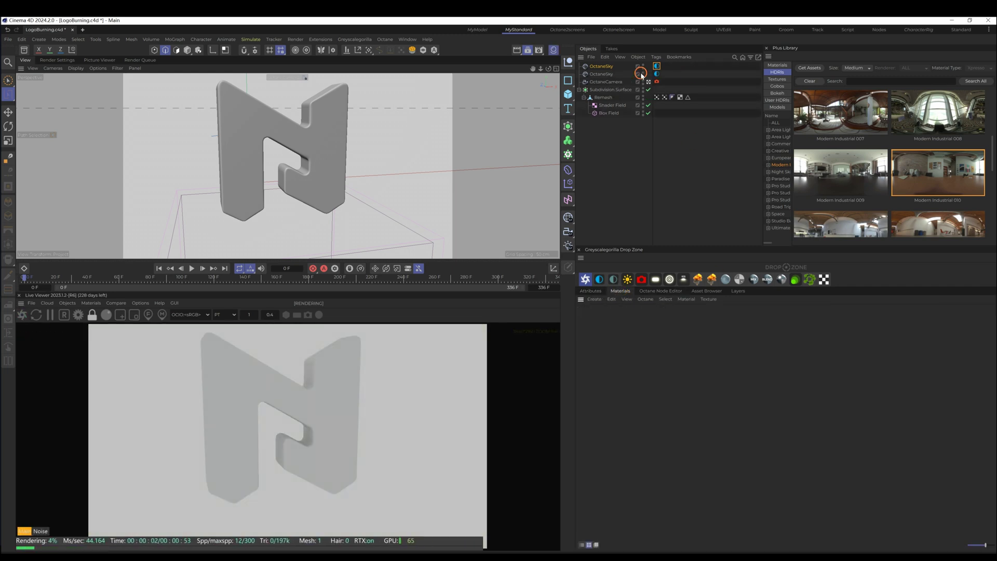
click(658, 66)
click(806, 424)
click(806, 352)
click(610, 318)
click(618, 336)
click(658, 74)
drag(629, 384, 766, 68)
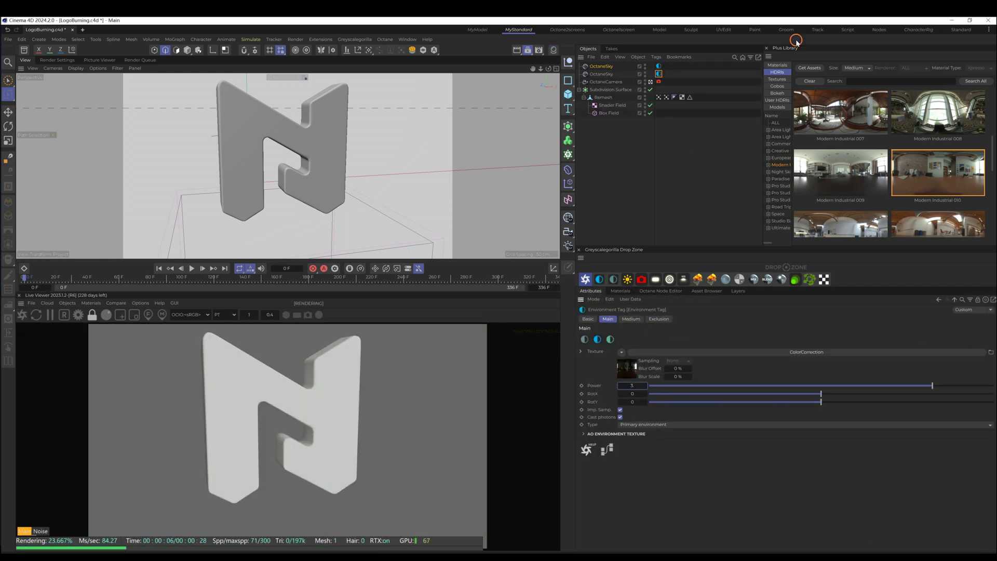
Step: Search the Plus Library materials for "alu" and load the C Aluminum Foil material
click(777, 65)
click(881, 81)
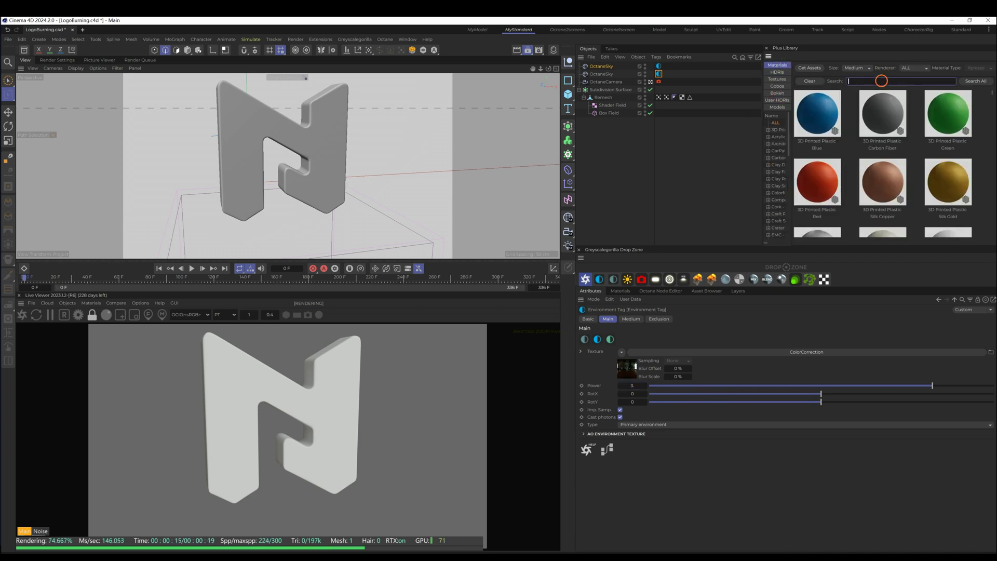
text(alu)
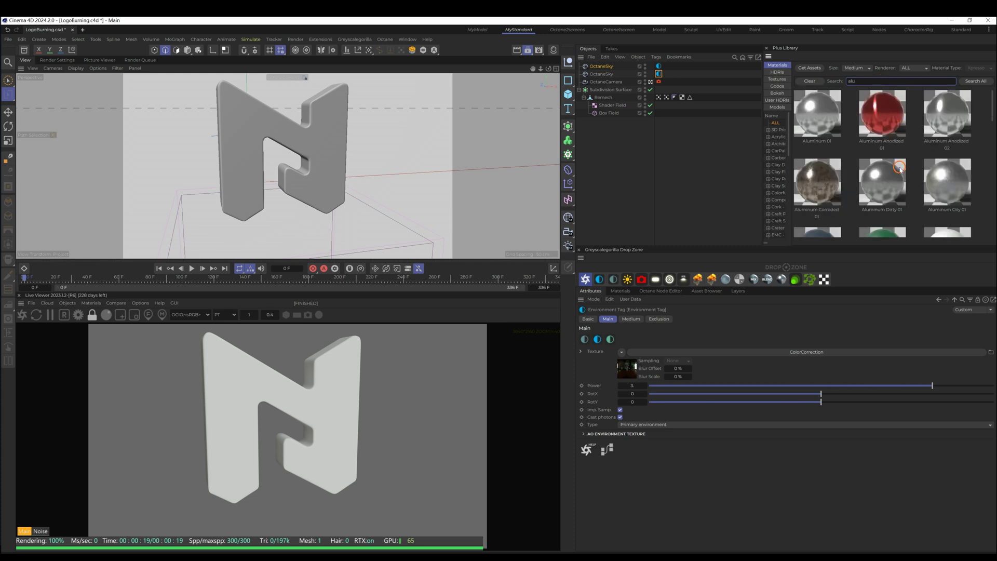
scroll(899, 169, down, 10)
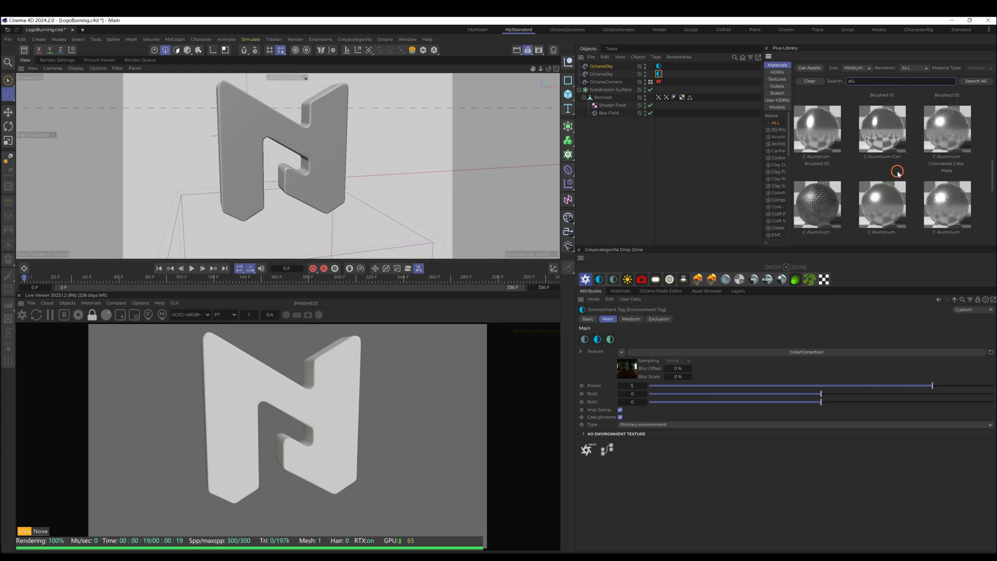
scroll(897, 172, down, 5)
click(817, 186)
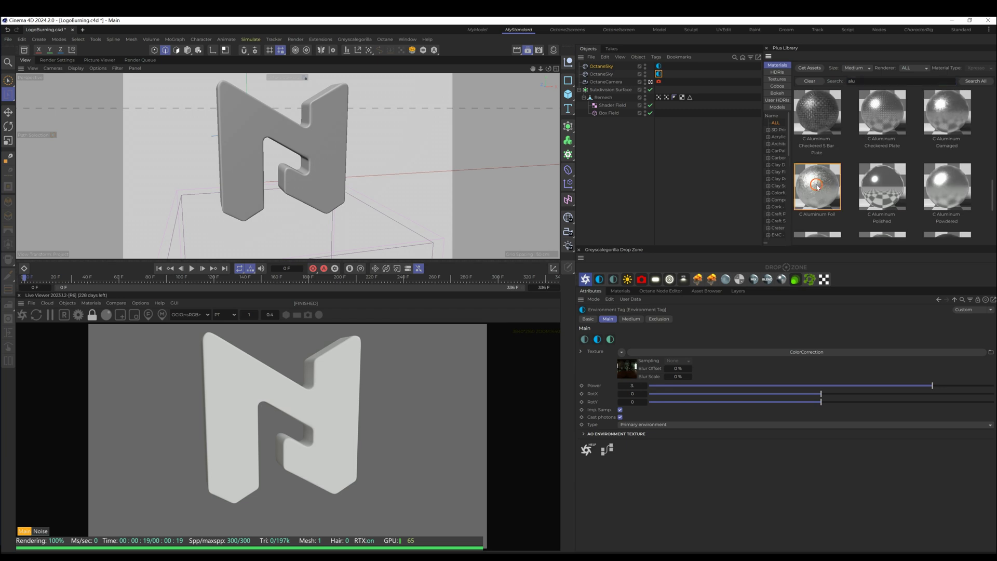
Step: Search the material library for "carbo", load the Carbon 08 material and display the scene's materials
click(915, 82)
key(BackSpace)
key(BackSpace)
key(BackSpace)
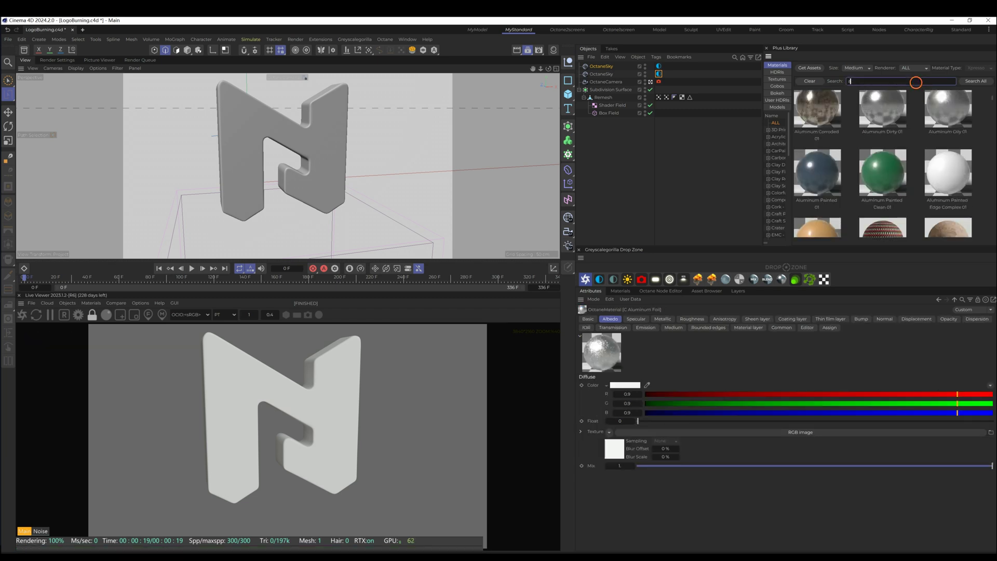
text(carbo)
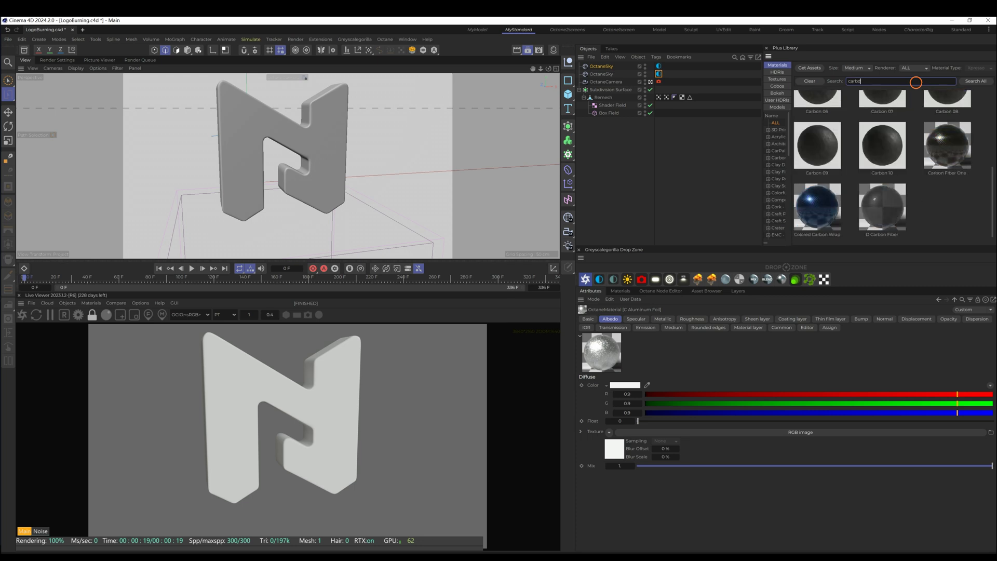
scroll(943, 187, up, 2)
click(953, 129)
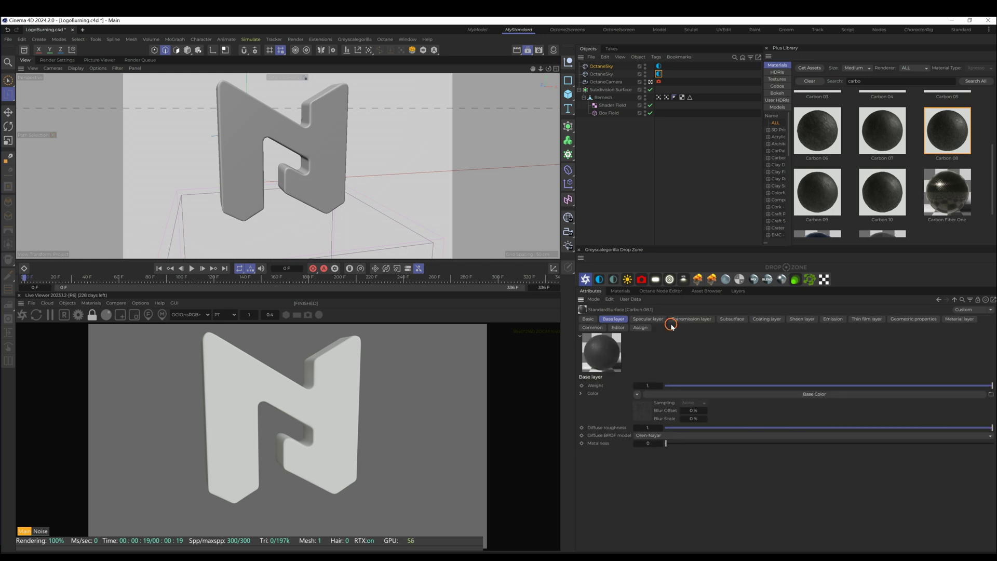
click(622, 291)
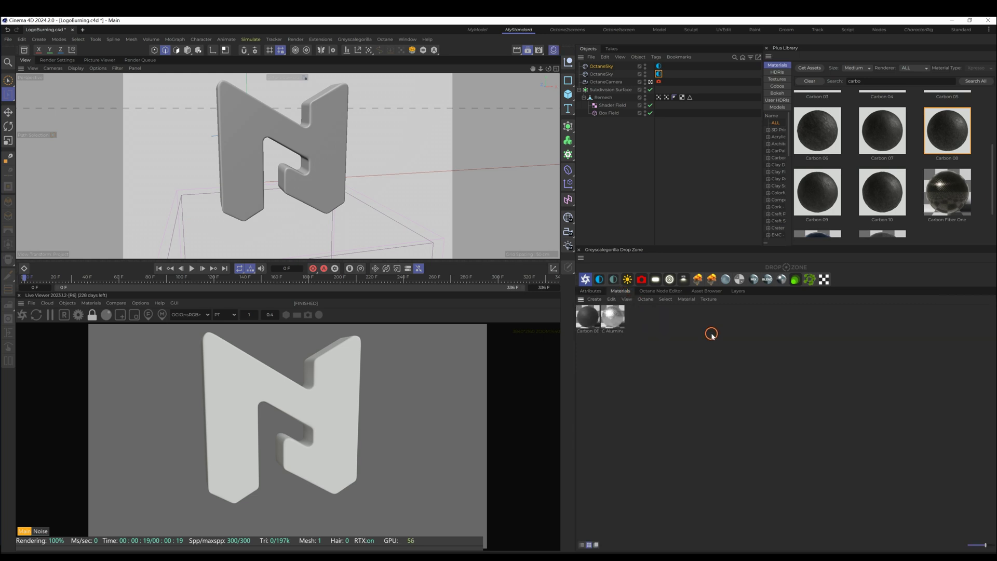
Step: Create an Octane Composite material and open it in the Octane Node Editor
click(769, 280)
double_click(585, 317)
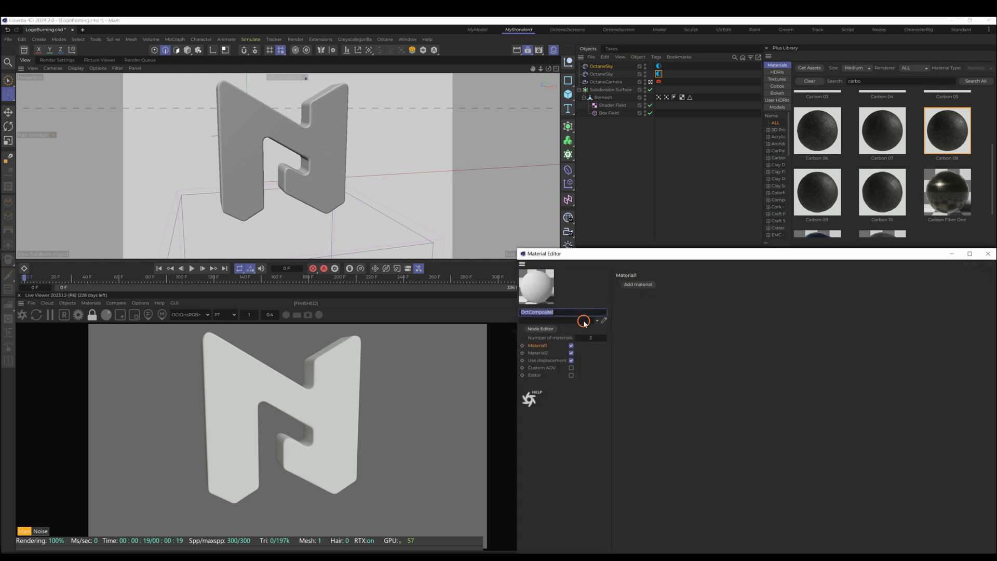
click(551, 329)
click(987, 254)
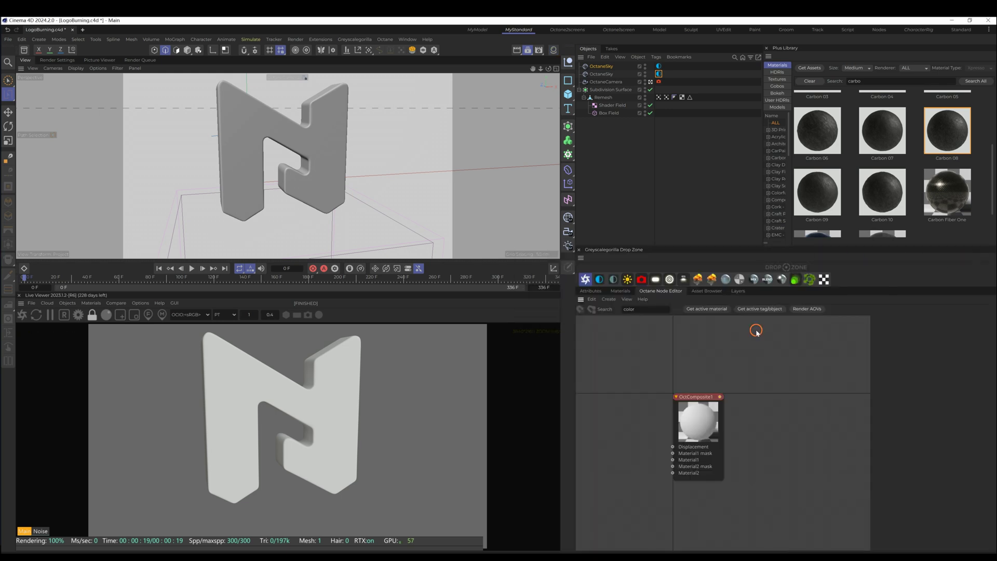
Step: Add two sub materials to the composite node's Material1 and Material2 inputs and space them apart
drag(710, 424, 698, 339)
click(728, 406)
drag(737, 435, 753, 506)
click(766, 456)
scroll(767, 458, down, 4)
drag(756, 470, 799, 494)
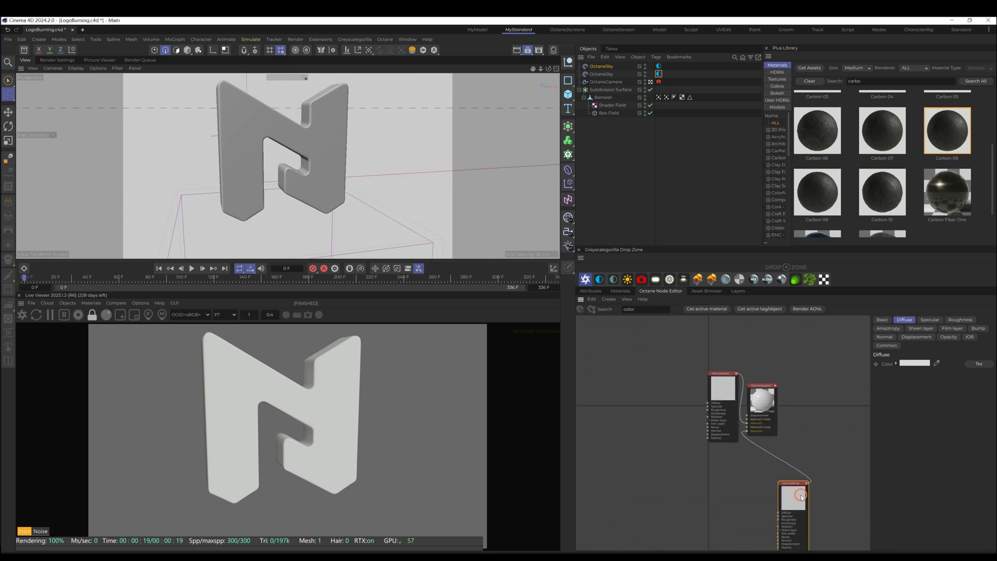
Step: Add a Vertex Map node to the composite's Material2 mask and link a vertex map tag from the Remesh object
drag(755, 428, 784, 446)
text(VER)
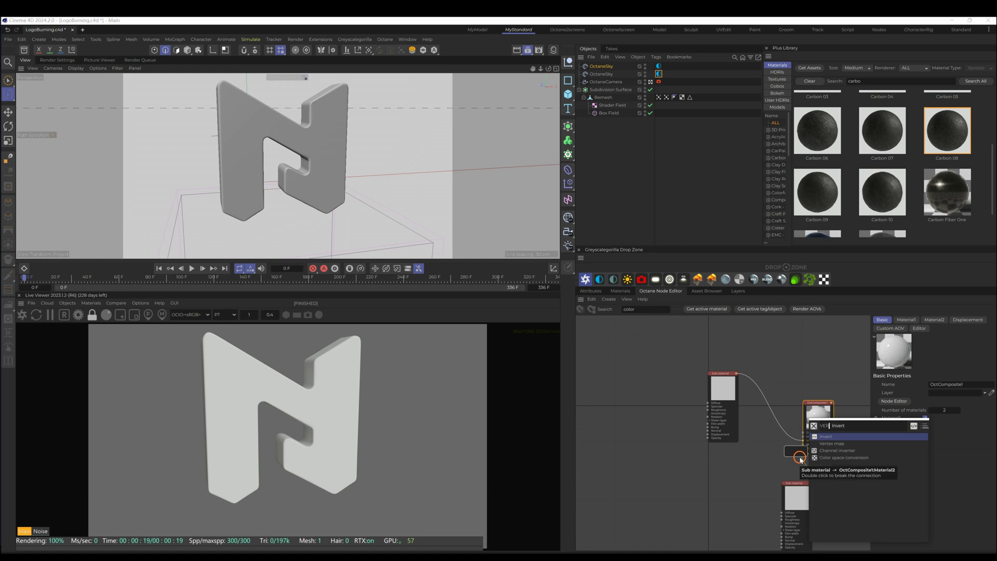
click(854, 444)
drag(793, 462, 772, 462)
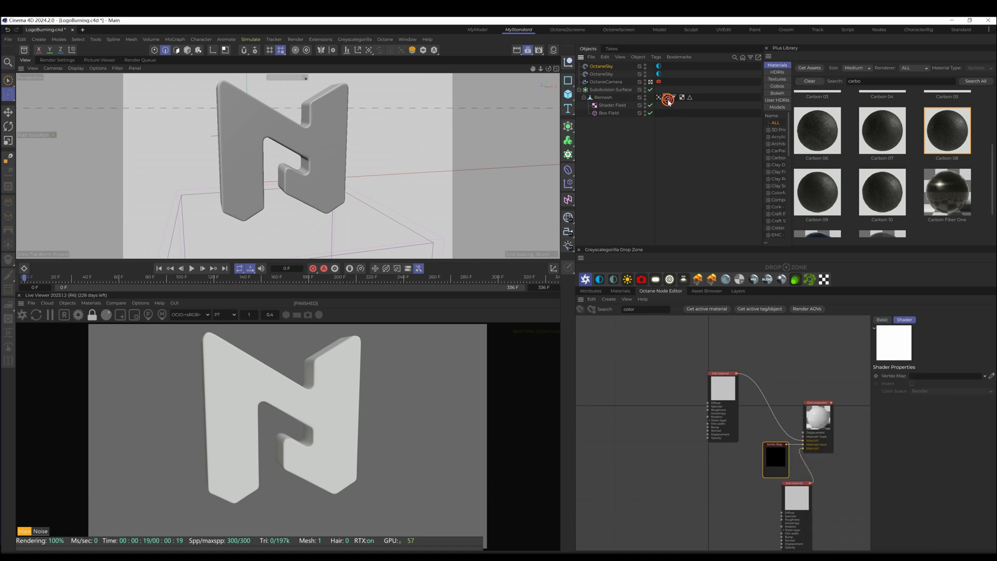
drag(935, 375, 934, 375)
drag(720, 386, 786, 360)
Step: Open the C Aluminum Foil material's node graph, spread out its nodes and select them all for copying
click(620, 292)
double_click(636, 319)
click(539, 364)
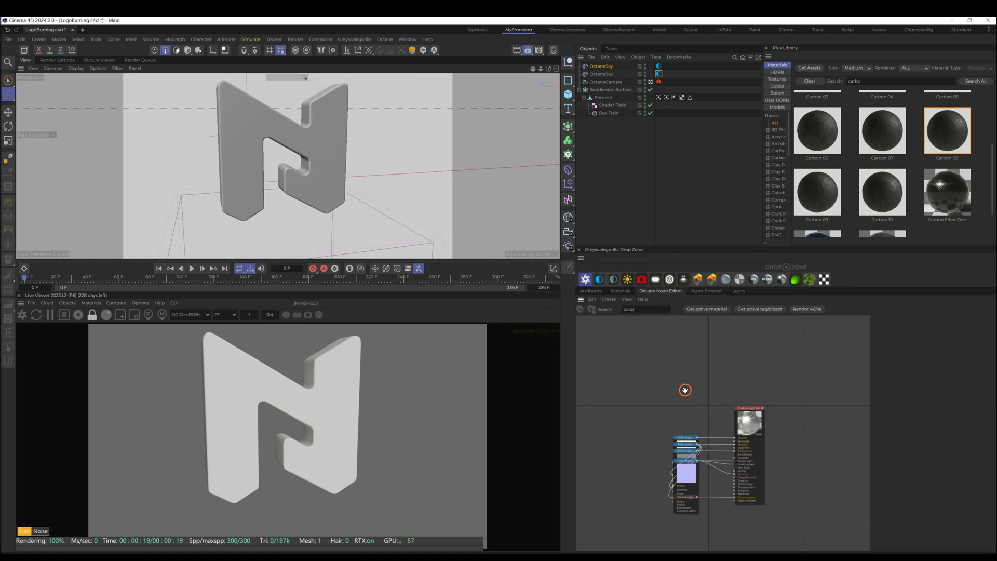
drag(686, 437, 651, 387)
drag(686, 444, 607, 459)
drag(680, 450, 679, 415)
drag(685, 460, 667, 452)
drag(691, 496, 709, 507)
drag(722, 539, 588, 349)
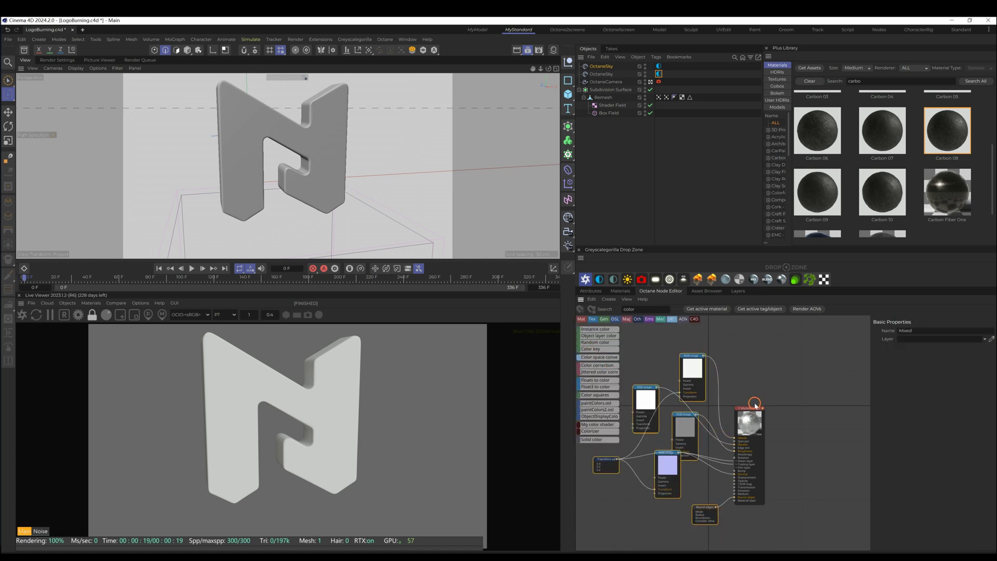
drag(764, 528, 616, 349)
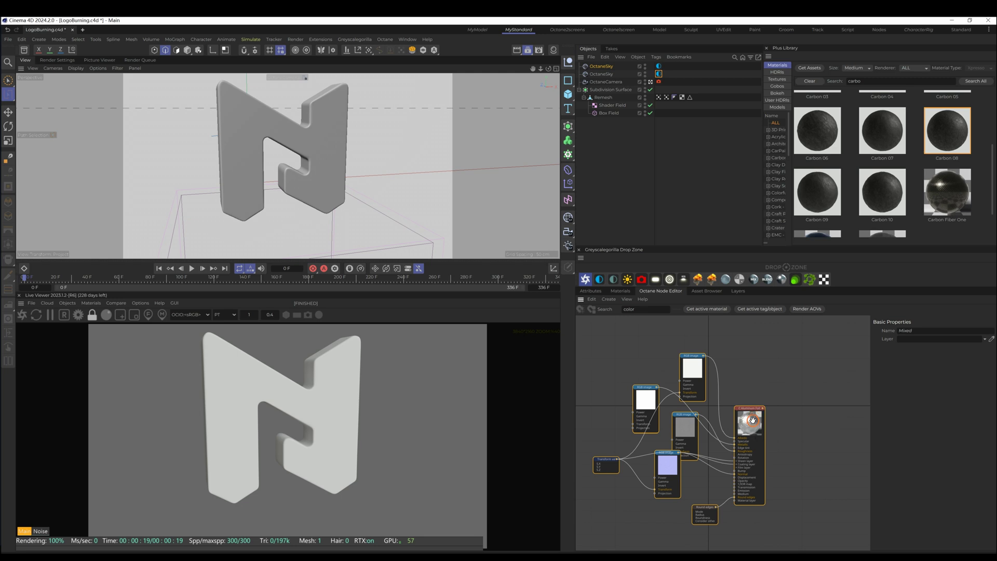
Step: Reopen the composite material's node graph, paste in the aluminum foil nodes and arrange them
click(616, 292)
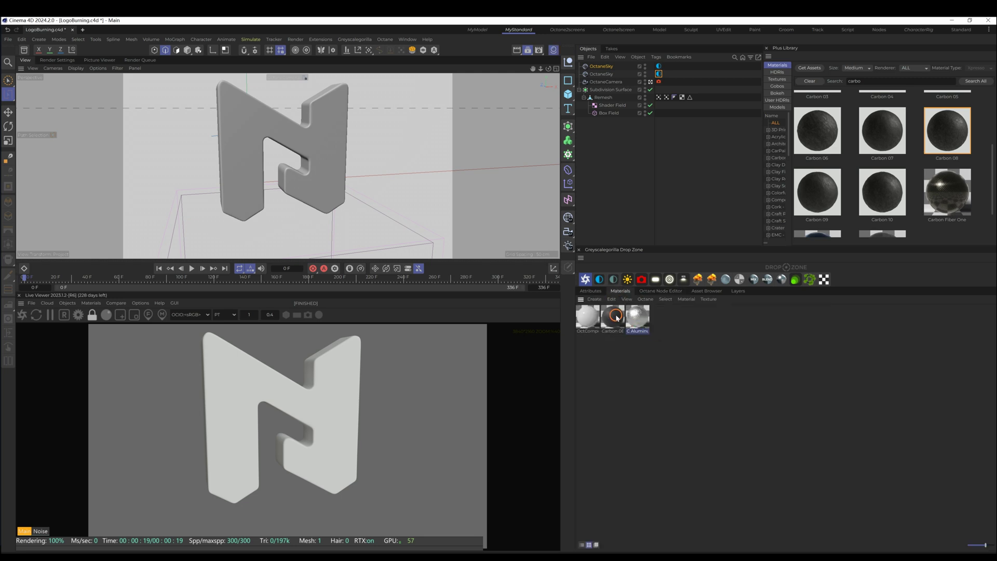
double_click(595, 323)
click(541, 329)
click(988, 254)
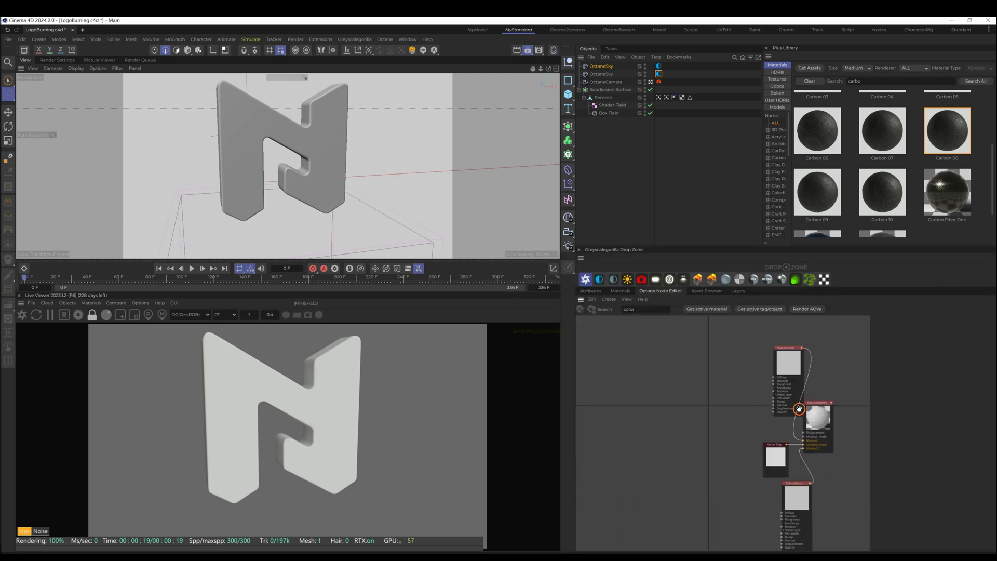
key(ctrl+v)
drag(684, 438, 720, 476)
drag(673, 393, 684, 369)
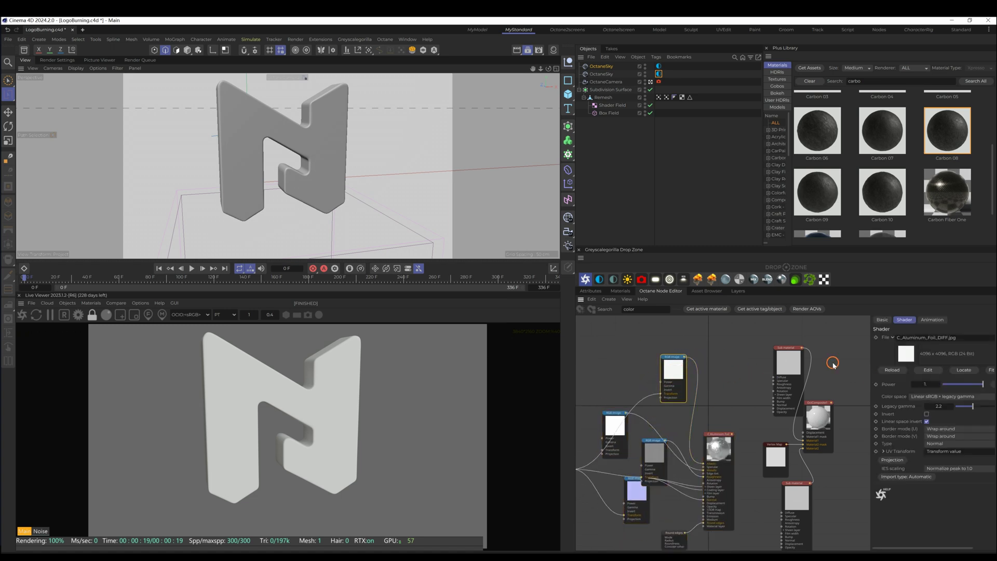
Step: Set the first sub material's type to Universal
click(804, 350)
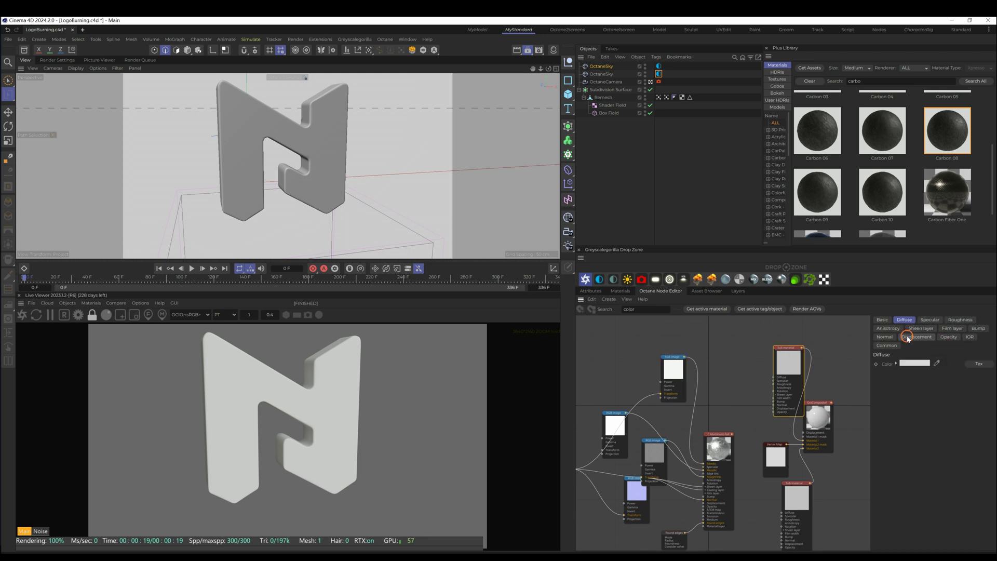
click(882, 319)
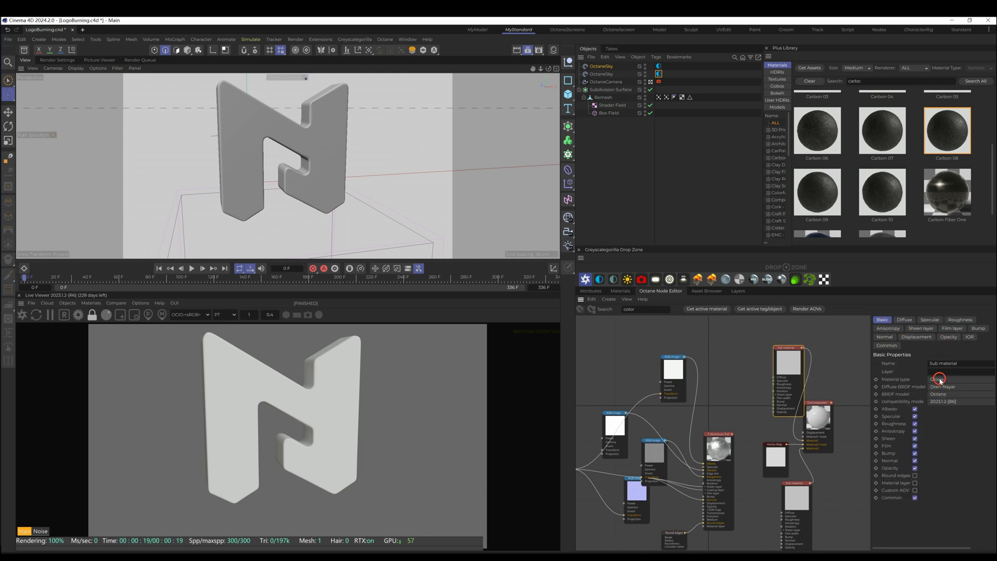
click(940, 380)
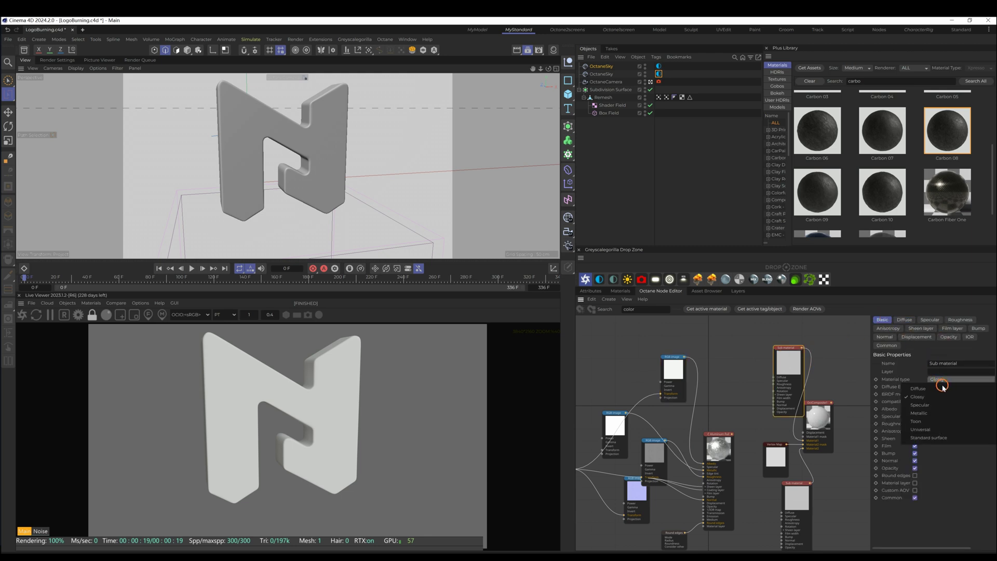
click(941, 430)
Step: Rearrange the aluminum foil image textures and connect them to the matching inputs of the first sub material
drag(792, 355, 794, 339)
drag(674, 369, 777, 343)
drag(615, 425, 754, 376)
drag(654, 452, 777, 357)
drag(659, 432, 679, 412)
drag(637, 490, 662, 454)
click(778, 366)
click(778, 381)
drag(663, 453, 776, 405)
click(783, 336)
Step: Enable round edges on the first sub material and bring the Round edges node next to it
scroll(916, 498, down, 3)
click(915, 532)
drag(685, 532, 754, 422)
Step: Delete the leftover aluminum foil material node and tidy the layout of the remaining nodes
click(718, 434)
key(Delete)
scroll(754, 422, down, 2)
middle_drag(753, 422, 745, 400)
drag(779, 452, 790, 464)
drag(742, 351, 709, 340)
drag(682, 381, 780, 494)
drag(666, 443, 667, 463)
Step: Make the second sub material Universal and connect the aluminum foil roughness and normal textures to it
click(791, 485)
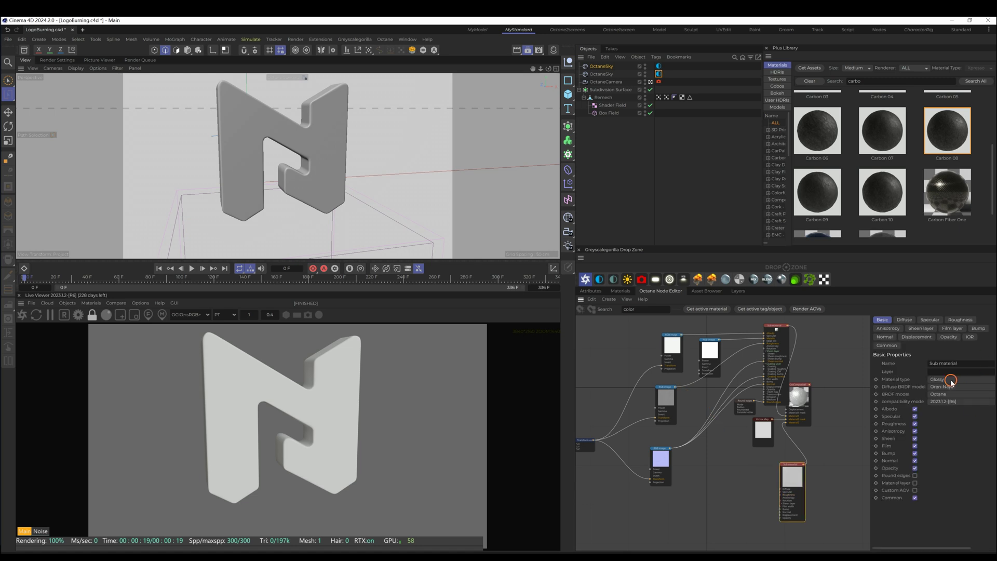
drag(796, 515, 794, 509)
scroll(779, 515, up, 3)
click(780, 476)
click(780, 495)
scroll(700, 466, down, 3)
drag(642, 392, 756, 466)
drag(638, 448, 626, 465)
scroll(651, 492, up, 3)
drag(633, 424, 800, 500)
Step: Enable round edges on the second sub material and connect the existing Round edges node to it
click(815, 414)
scroll(911, 542, down, 1)
click(910, 541)
drag(753, 333, 800, 522)
scroll(687, 413, down, 4)
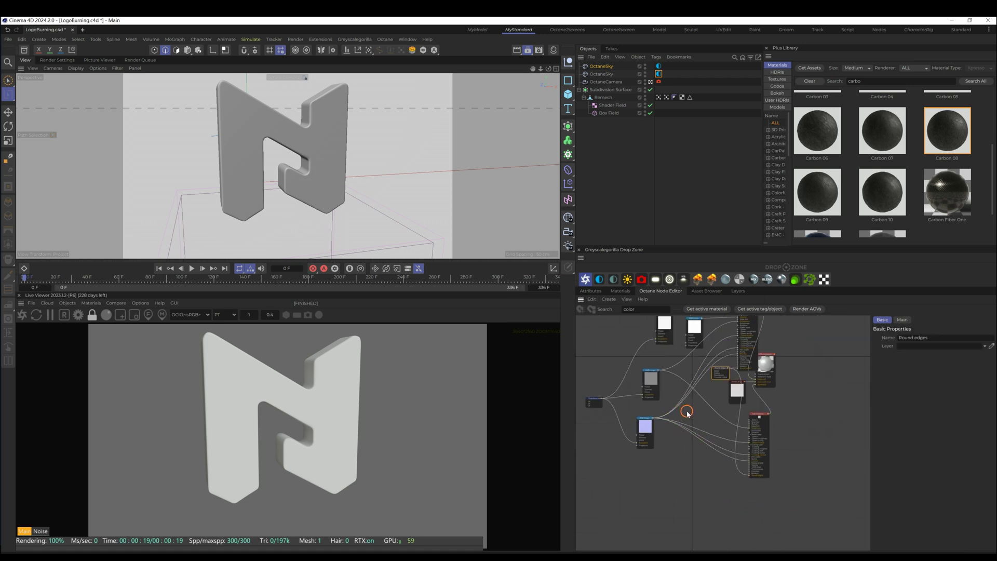
Step: Open the Carbon 08 material's node graph, then separate and select its Base Color, Height and Displacement nodes for copying
click(626, 292)
double_click(621, 366)
click(541, 332)
click(987, 254)
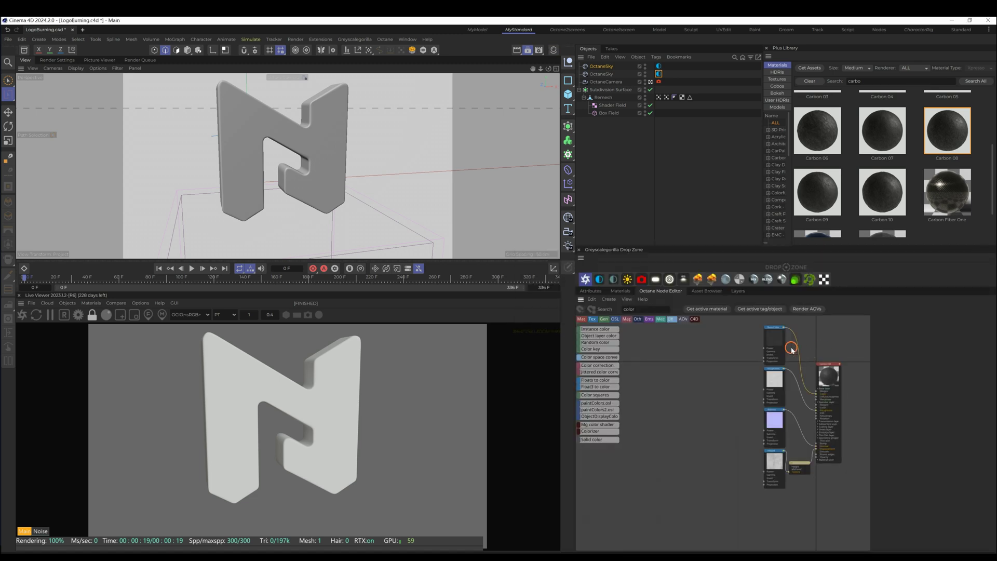
drag(776, 338, 732, 351)
drag(773, 469, 714, 482)
drag(801, 473, 770, 477)
drag(782, 511, 689, 450)
shift+drag(728, 389, 717, 343)
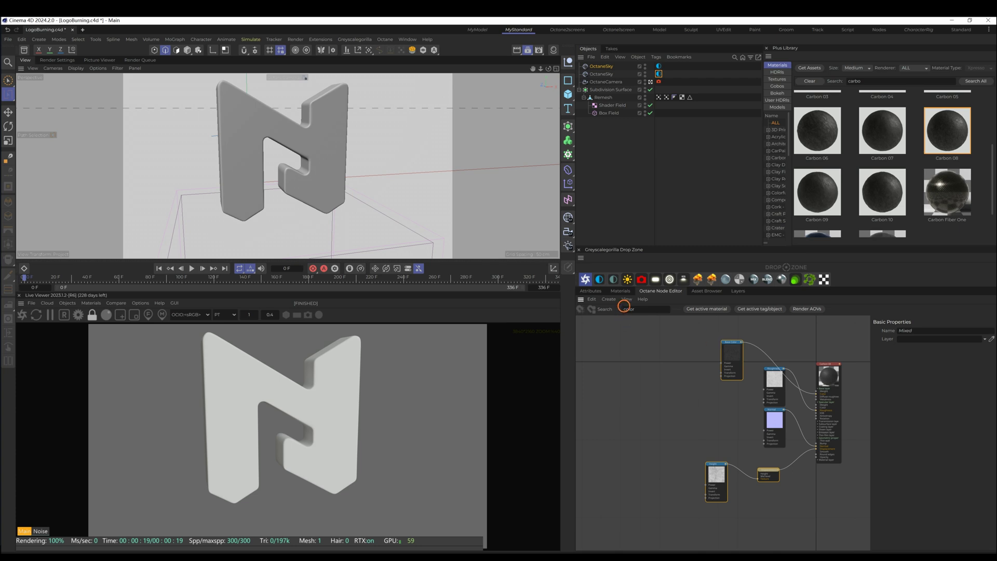
Step: Return to the composite material's node graph and paste in the copied carbon nodes
click(621, 291)
double_click(587, 315)
click(540, 330)
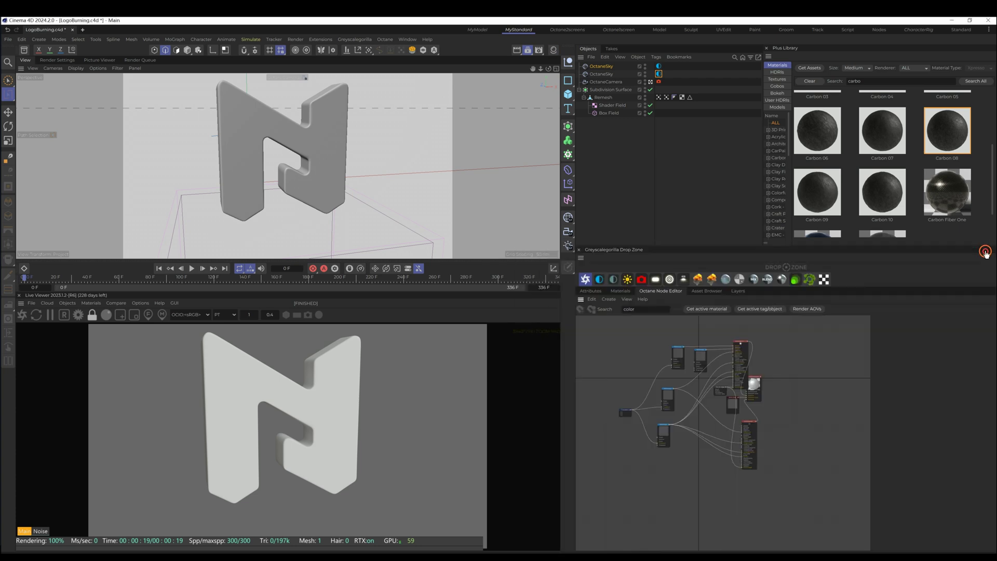
key(ctrl+v)
Step: Connect the carbon Base Color and Displacement nodes to the second sub material and position the Height texture beside them
scroll(695, 480, down, 5)
scroll(694, 479, up, 8)
scroll(692, 374, down, 1)
middle_drag(692, 374, 692, 410)
drag(681, 407, 777, 360)
scroll(736, 399, down, 4)
scroll(737, 421, up, 5)
drag(725, 478, 786, 401)
scroll(779, 445, down, 4)
drag(700, 513, 720, 467)
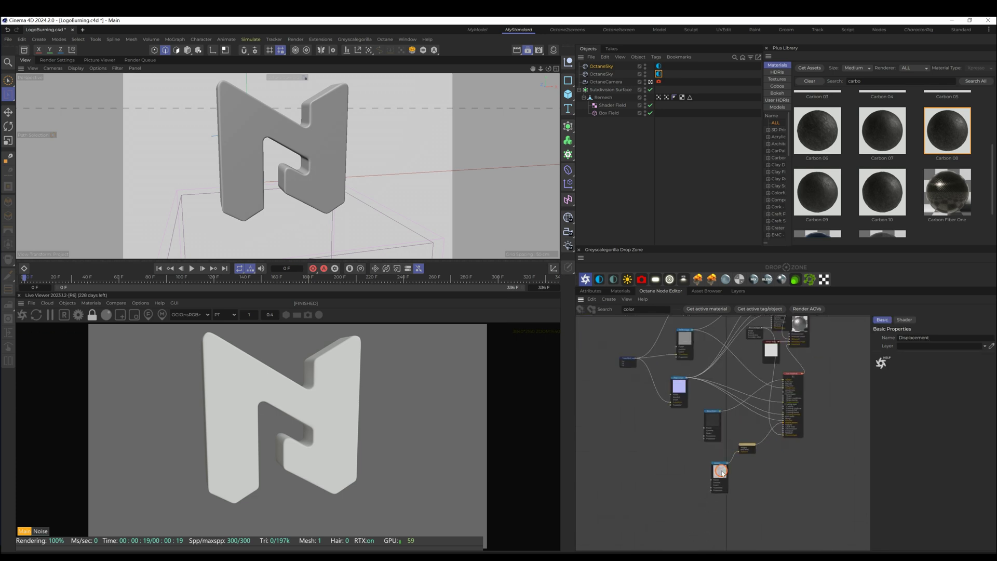
Step: Apply the finished composite material to the Remesh object
click(628, 362)
scroll(668, 442, down, 5)
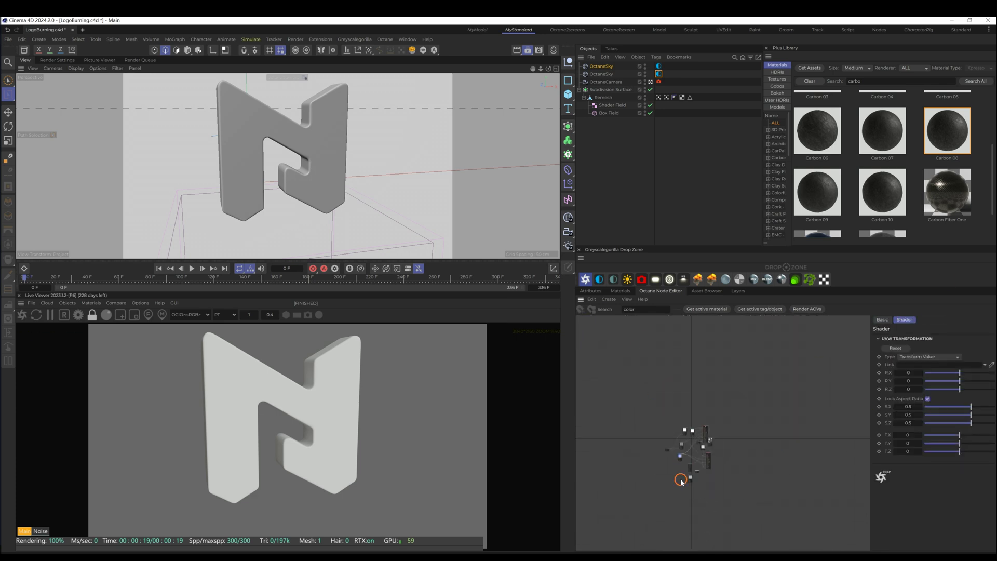
scroll(693, 431, up, 5)
click(620, 293)
drag(588, 314, 604, 97)
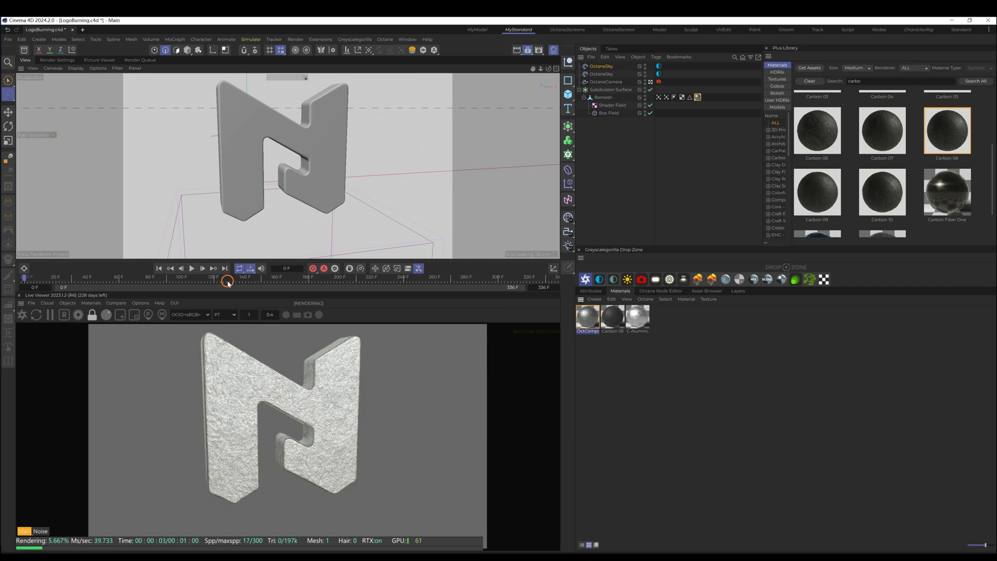
Step: Play the animation to frame 115 and display the logo's vertex map to check the material blend in the render
click(50, 315)
click(192, 269)
click(192, 268)
click(667, 97)
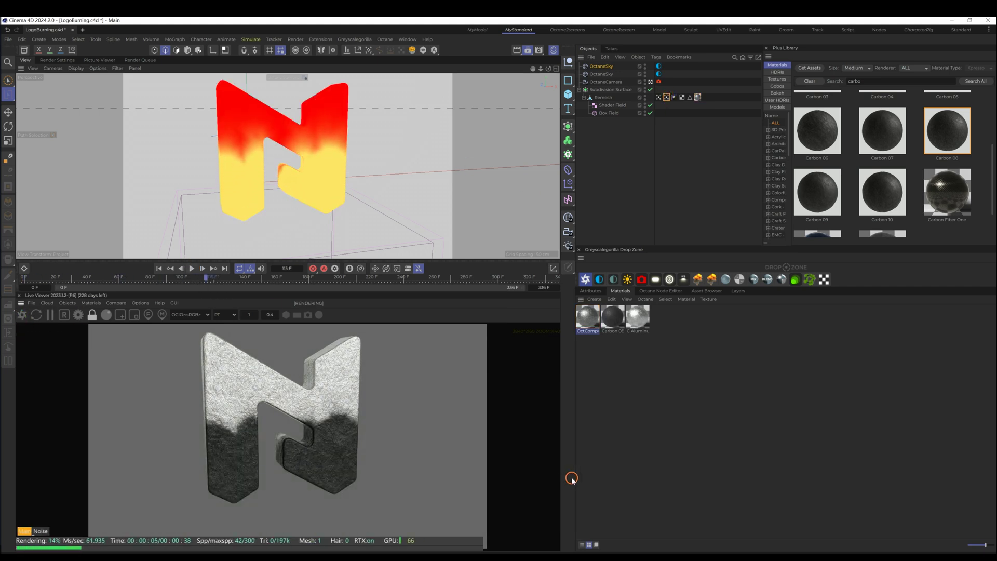
click(80, 313)
click(527, 22)
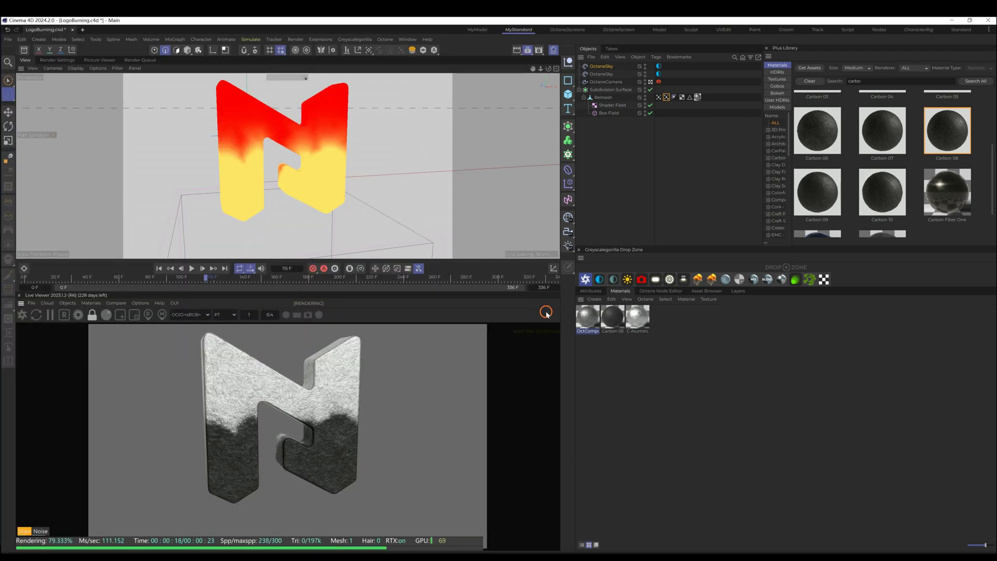
Step: Reopen the composite's node graph and change the UVW scale on the Transform node shared by the aluminum foil textures
double_click(598, 324)
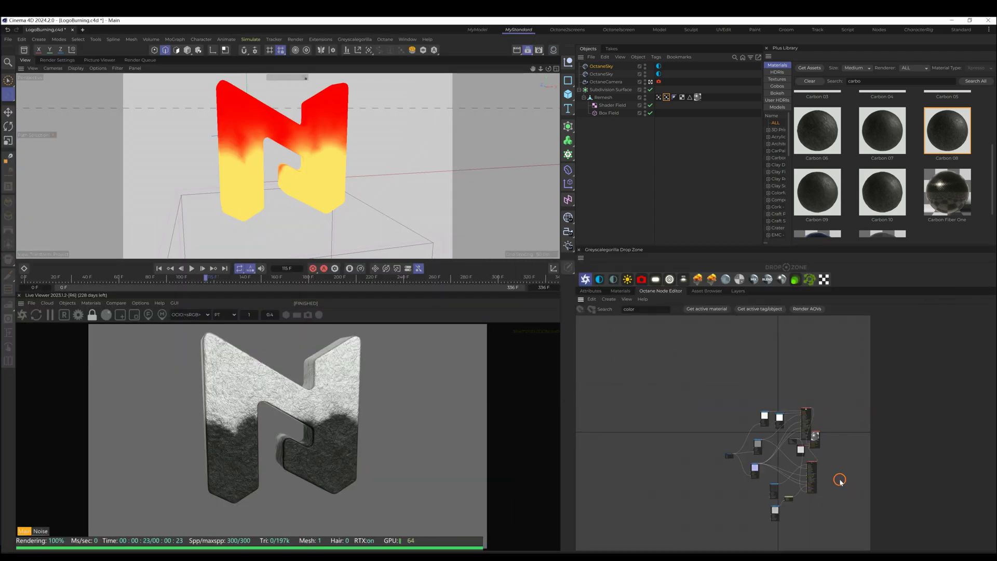
scroll(848, 455, up, 4)
scroll(731, 516, up, 2)
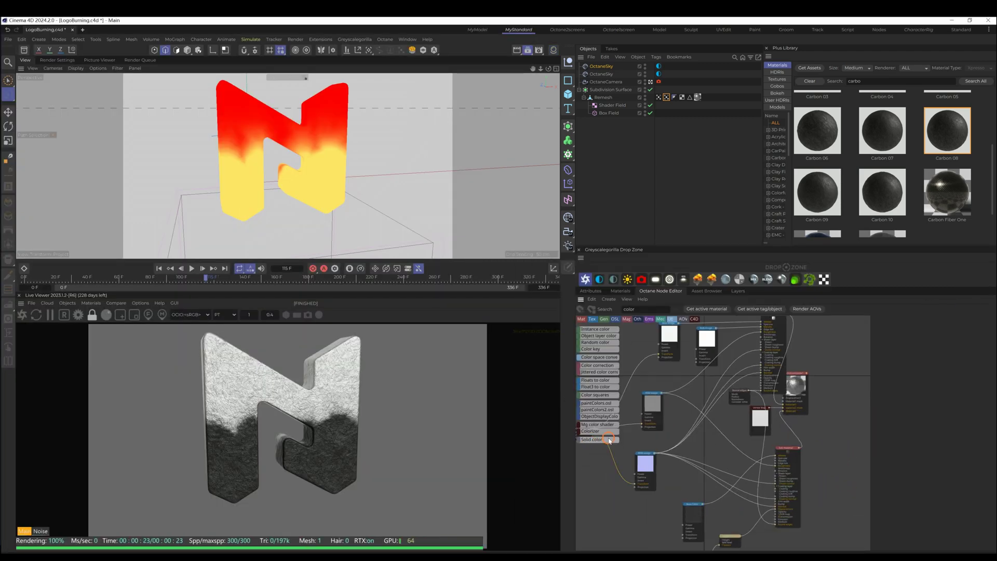
scroll(595, 443, up, 1)
middle_drag(594, 443, 648, 409)
click(645, 406)
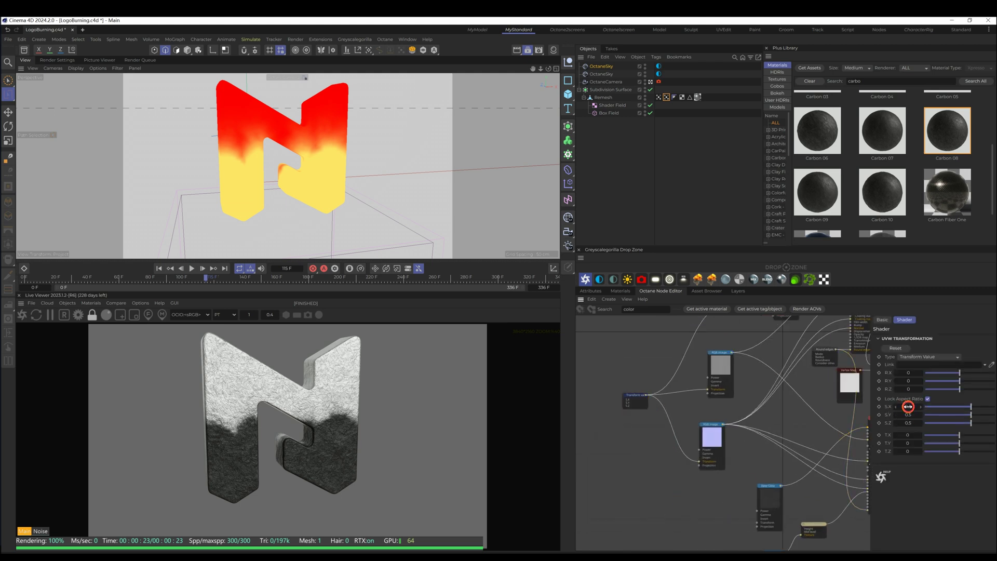
key(Return)
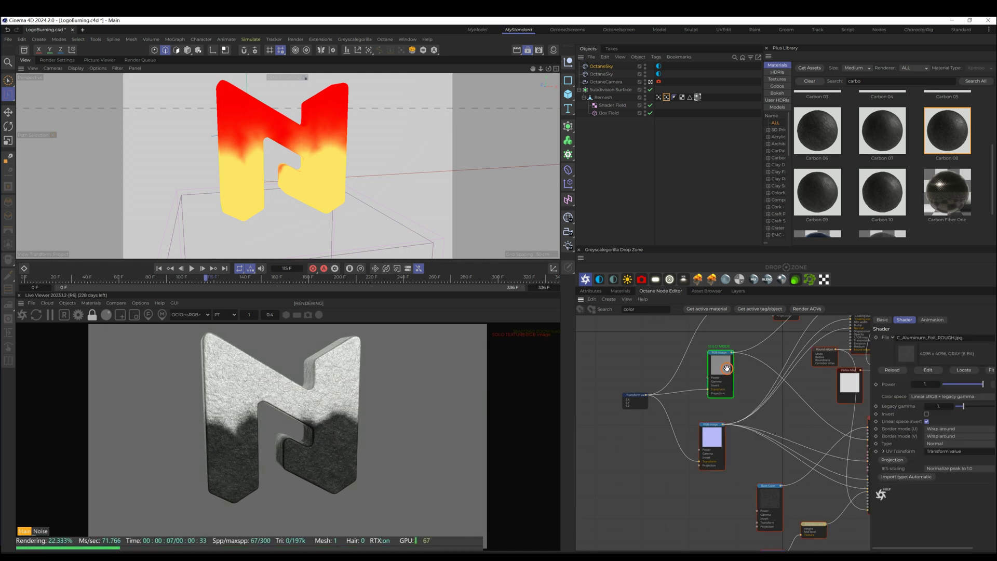
Step: Add a Transform node to the carbon Base Color texture, connect it to the Height texture too, and set its scale to 0.6
click(726, 367)
click(650, 507)
scroll(675, 446, down, 2)
middle_drag(810, 519, 786, 455)
scroll(721, 432, up, 1)
click(683, 403)
click(896, 452)
click(604, 408)
drag(617, 403, 674, 476)
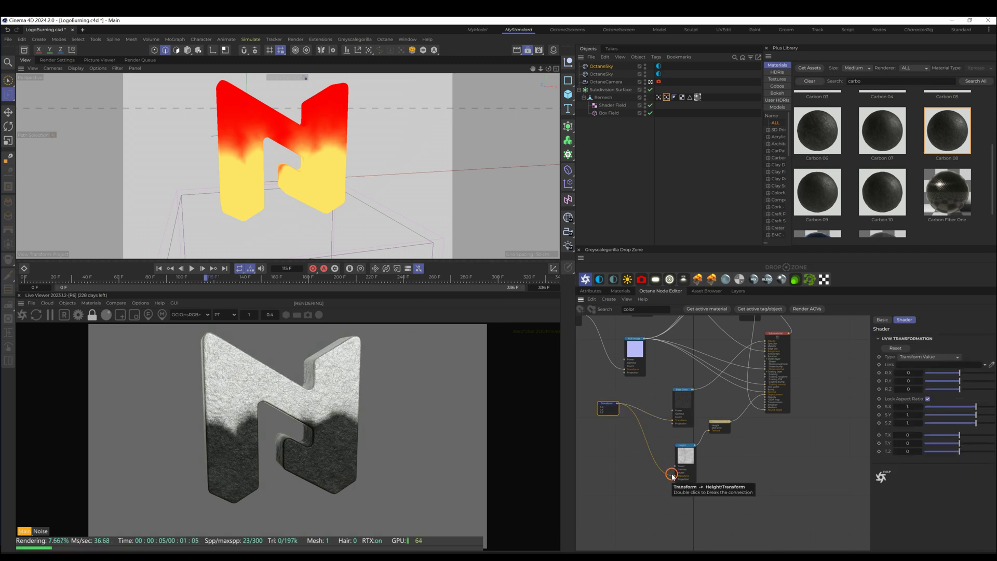
drag(902, 406, 908, 406)
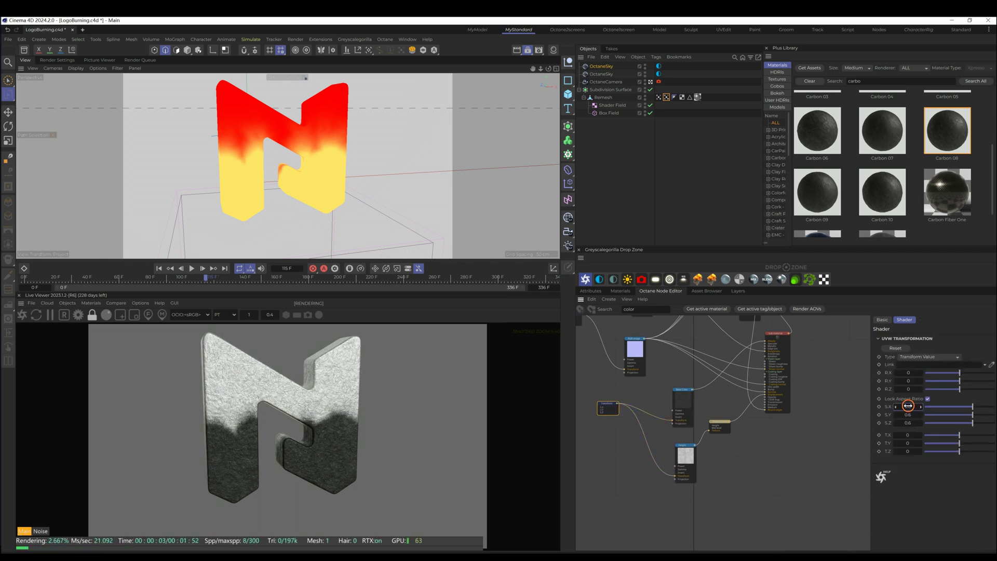
Step: Add a Texture Emission node to the second sub material's Emission input
scroll(773, 426, up, 3)
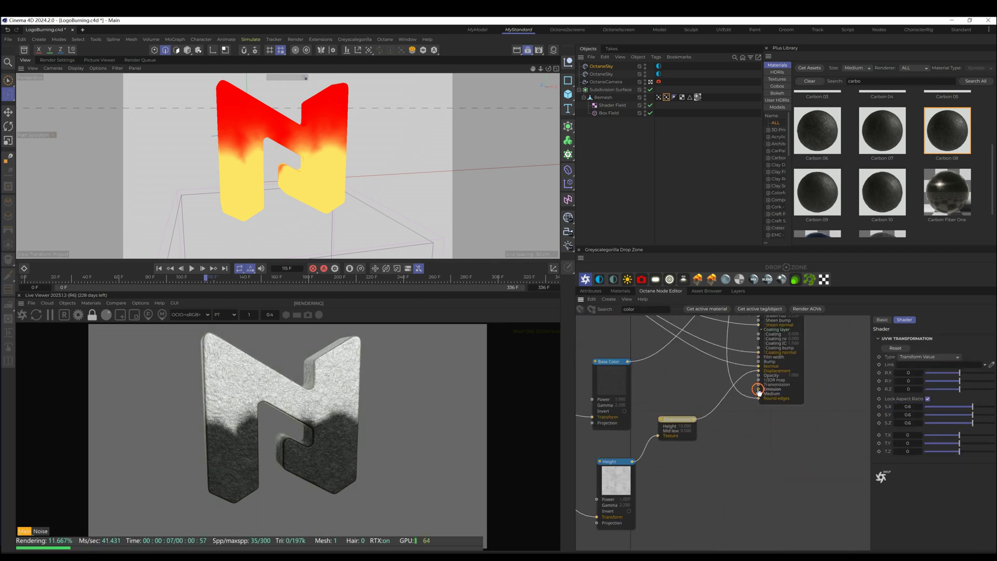
drag(758, 391, 770, 458)
key(BackSpace)
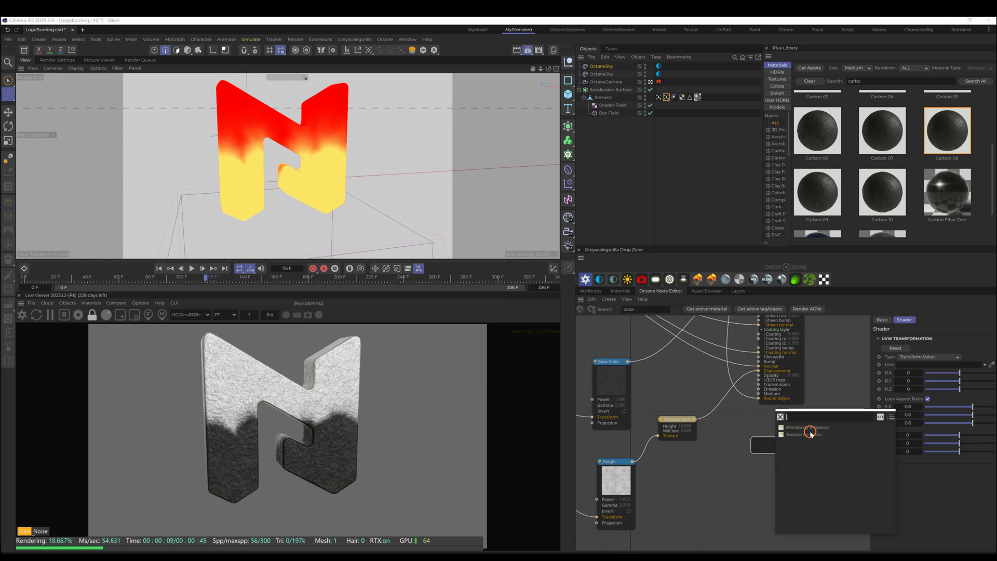
click(811, 434)
drag(767, 441, 797, 468)
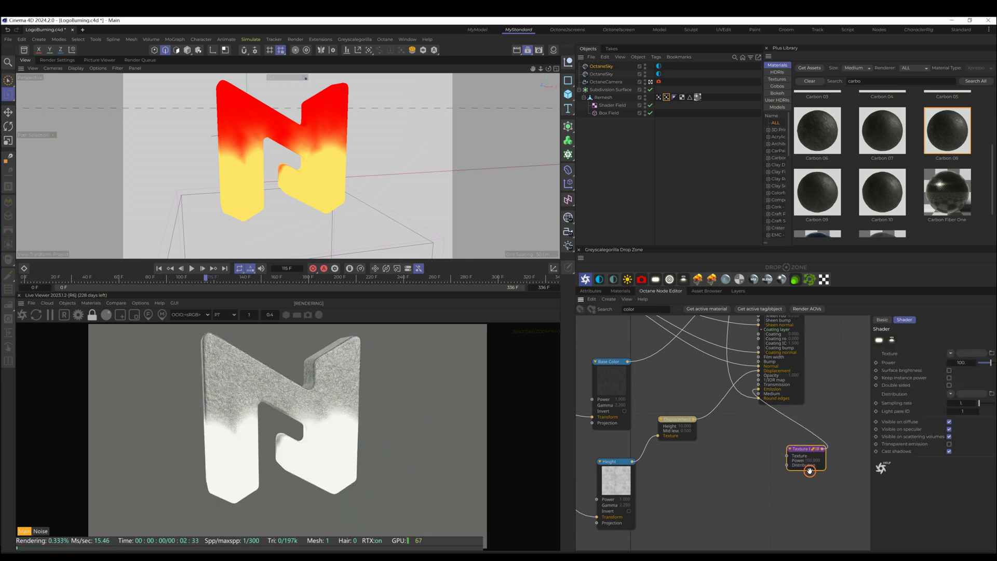
Step: Add a Vertex Map node to the Texture Emission's texture input and assign the Delay vertex map to it
click(786, 457)
text(vert)
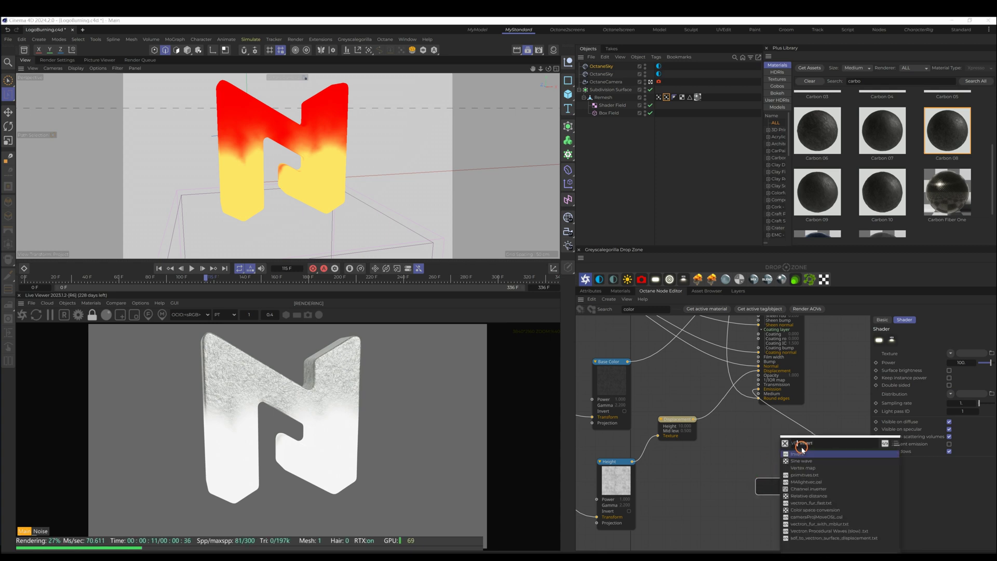
double_click(804, 461)
drag(775, 492, 740, 464)
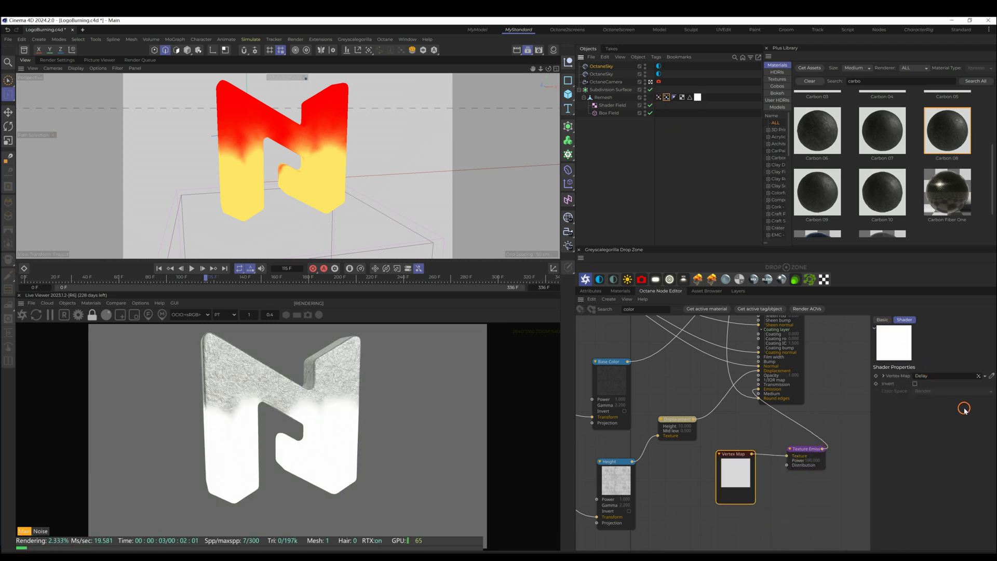
Step: Insert a Gradient node between the Delay Vertex Map and Texture Emission, and make it change sharply from white to black just past its middle
drag(731, 475, 687, 504)
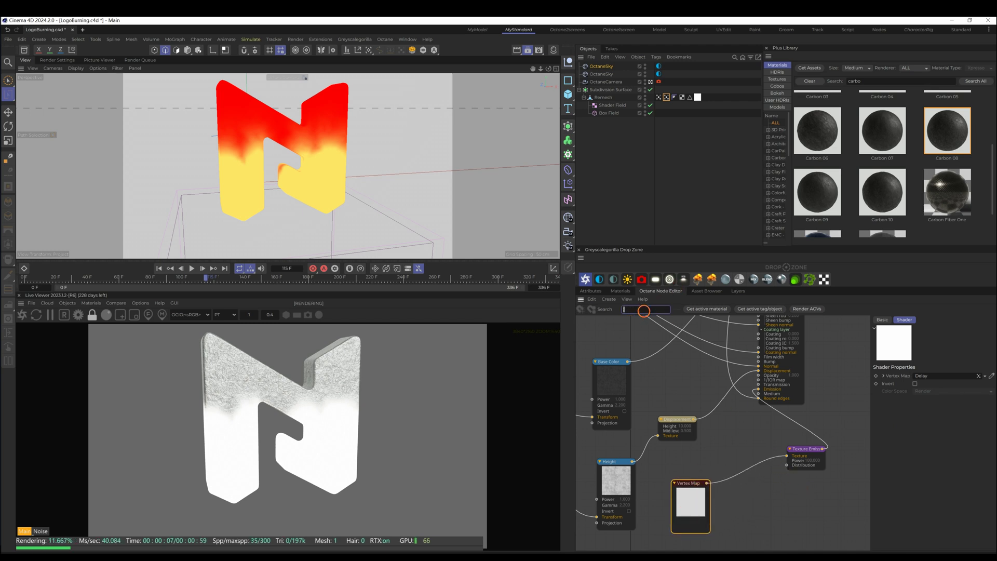
click(644, 310)
text(gradient)
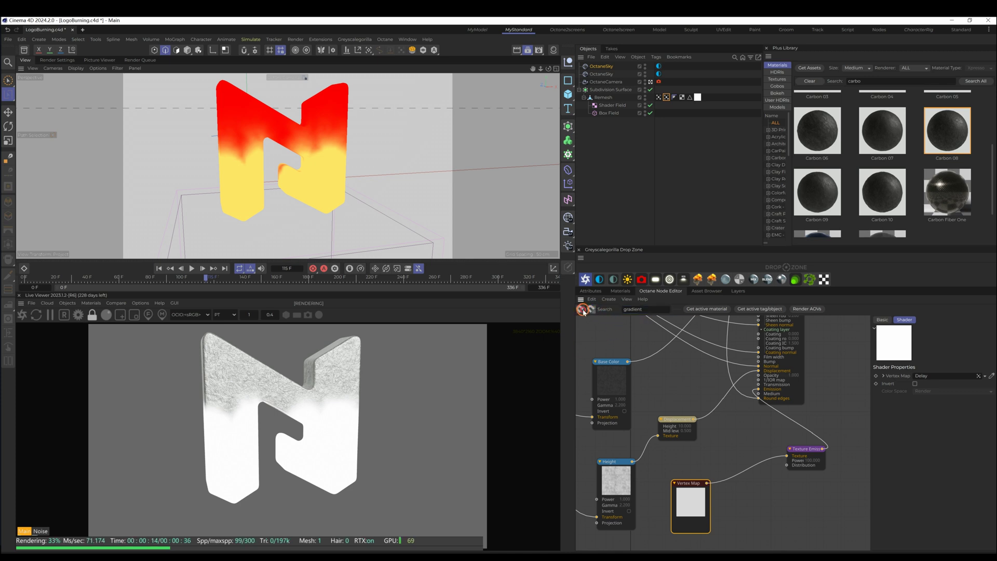
click(585, 311)
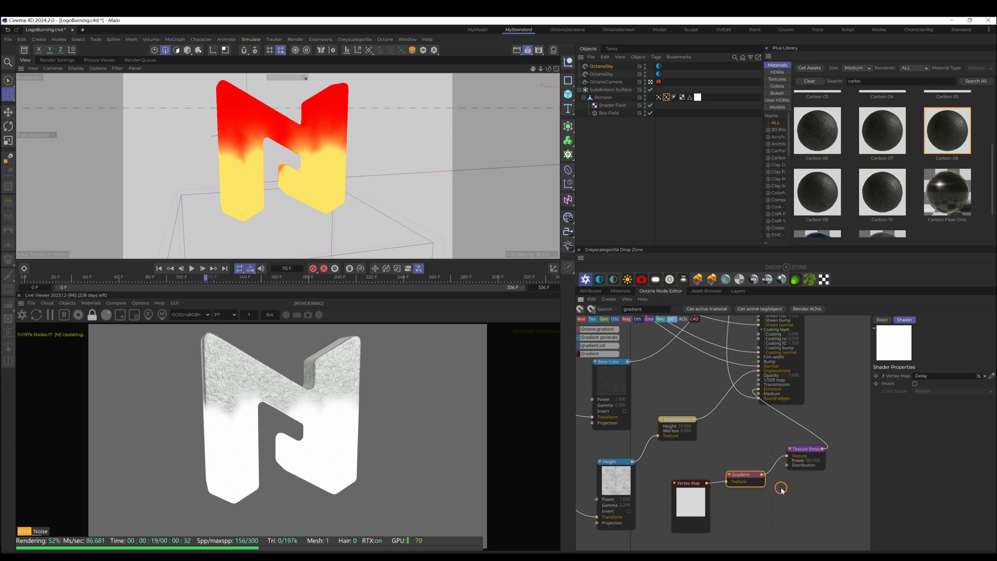
drag(744, 470, 745, 473)
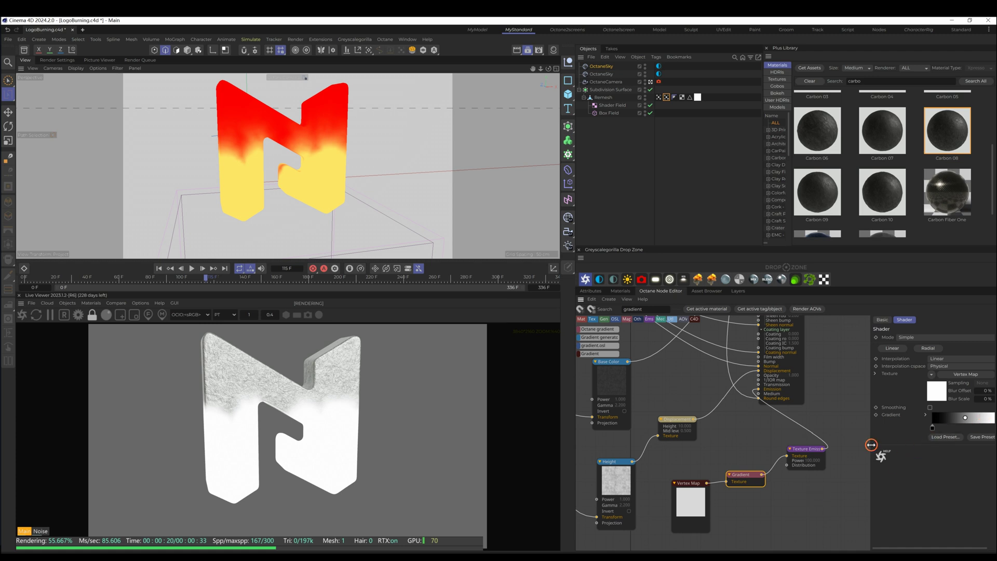
drag(870, 444, 828, 444)
drag(890, 427, 937, 430)
Step: Add an RGB Spectrum node to the Texture Emission's Distribution input and set its color to orange-red with R 1, G about 0.059, B about 0.017
double_click(781, 493)
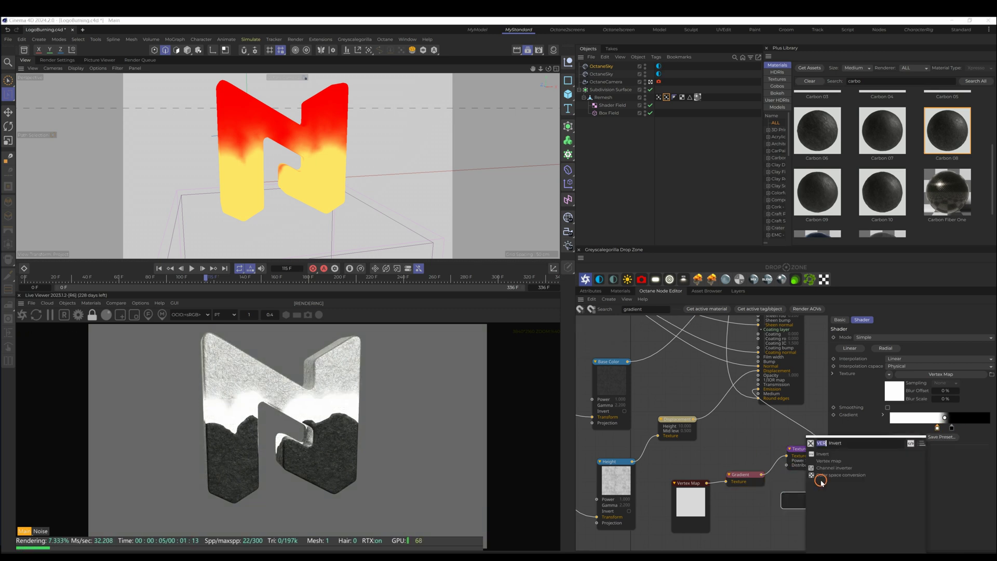
key(BackSpace)
text(RGB)
click(836, 454)
drag(798, 496, 747, 503)
drag(761, 503, 786, 465)
click(872, 337)
drag(820, 378, 794, 370)
drag(919, 396, 938, 418)
click(947, 424)
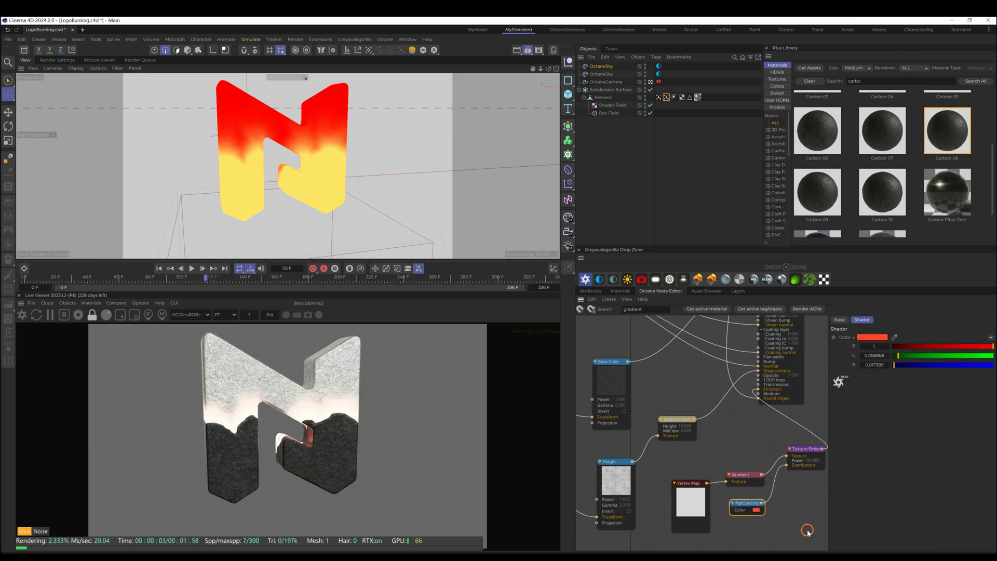
Step: Set the Texture Emission's power to 12 and shift the emission Gradient's knots slightly toward its white end
click(802, 449)
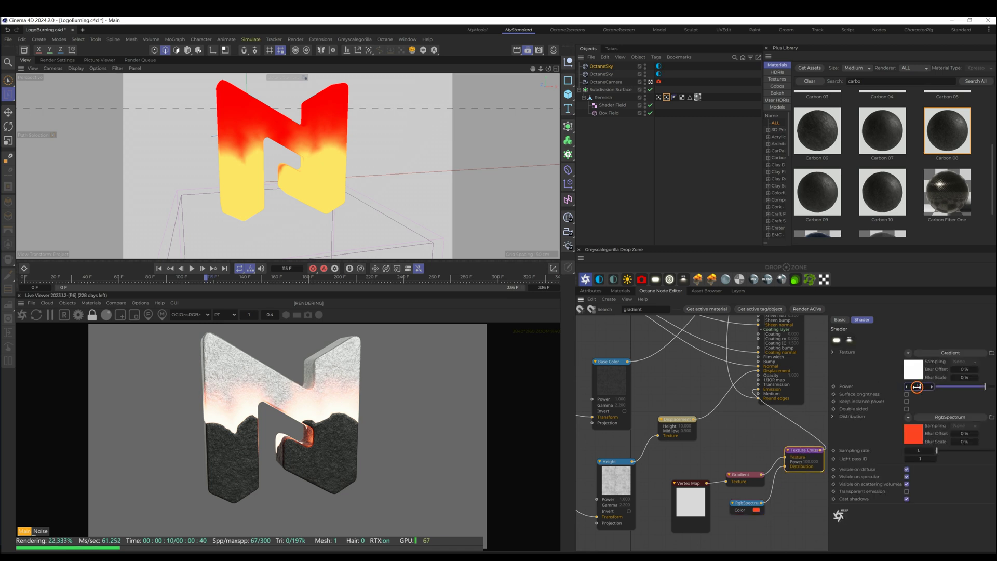
drag(916, 387, 914, 387)
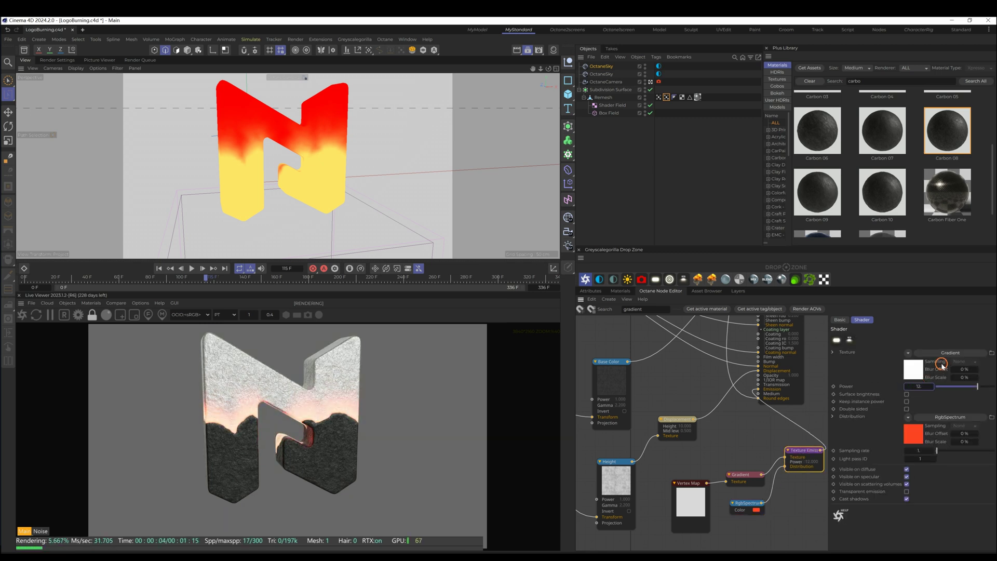
click(749, 476)
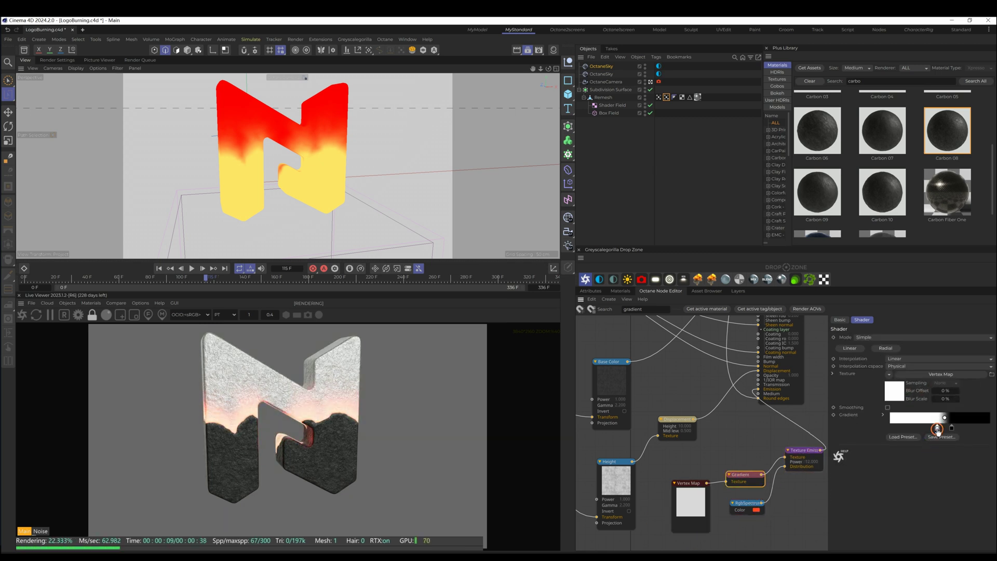
drag(941, 430, 945, 431)
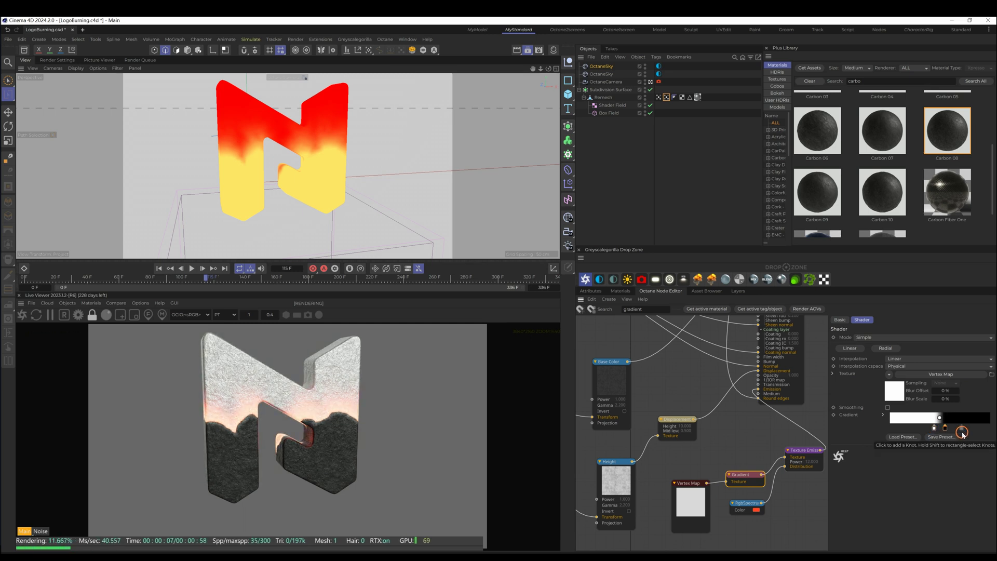
Step: Insert a Color Correction node between the carbon Base Color texture and the second sub material
scroll(745, 442, down, 2)
scroll(745, 443, down, 1)
middle_drag(745, 442, 755, 490)
drag(664, 449, 641, 445)
drag(646, 309, 597, 308)
text(colo)
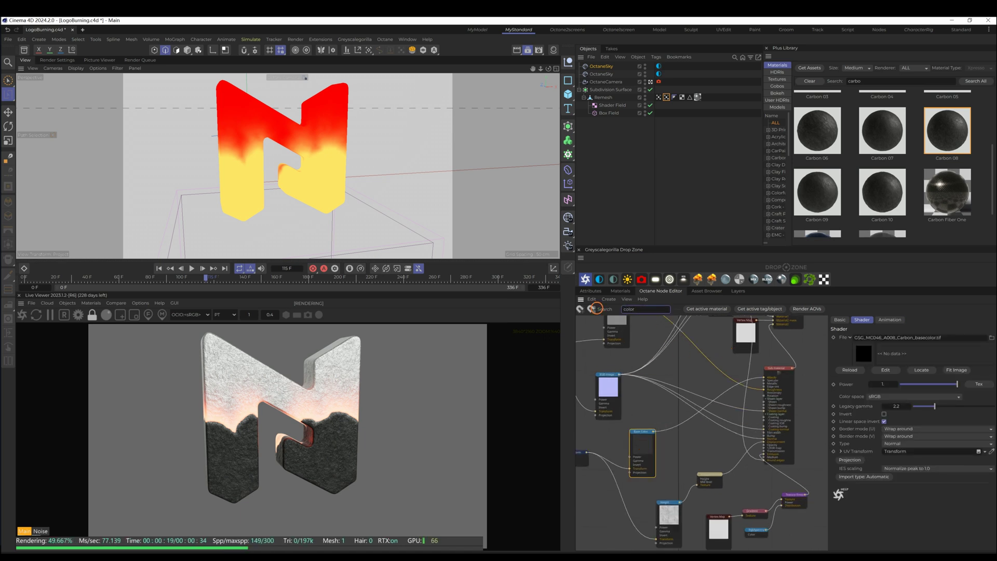
text(r)
drag(662, 377, 681, 426)
Step: Set the gamma of the carbon Base Color's Color Correction to about 0.74
click(910, 408)
drag(911, 407, 906, 408)
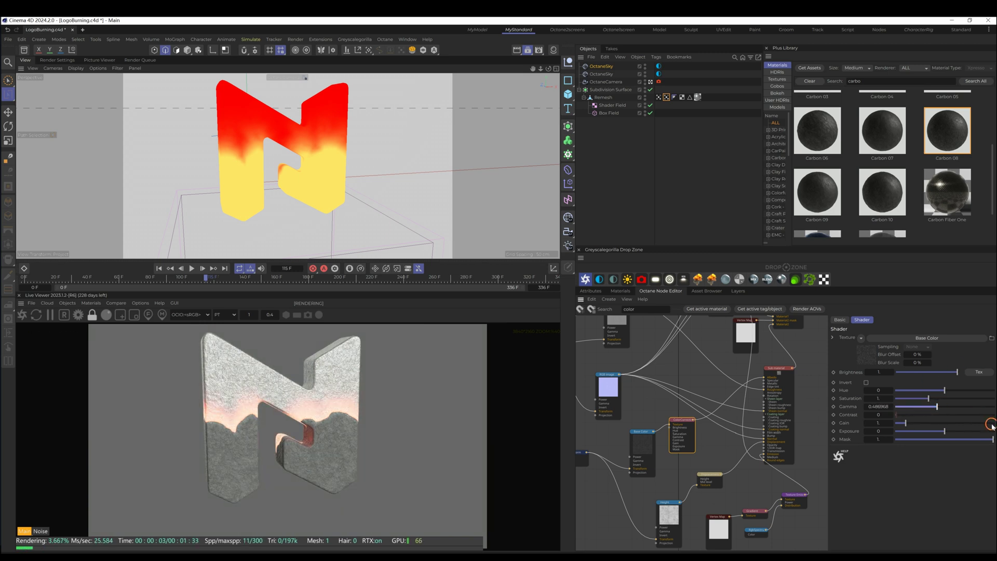
drag(936, 408, 941, 408)
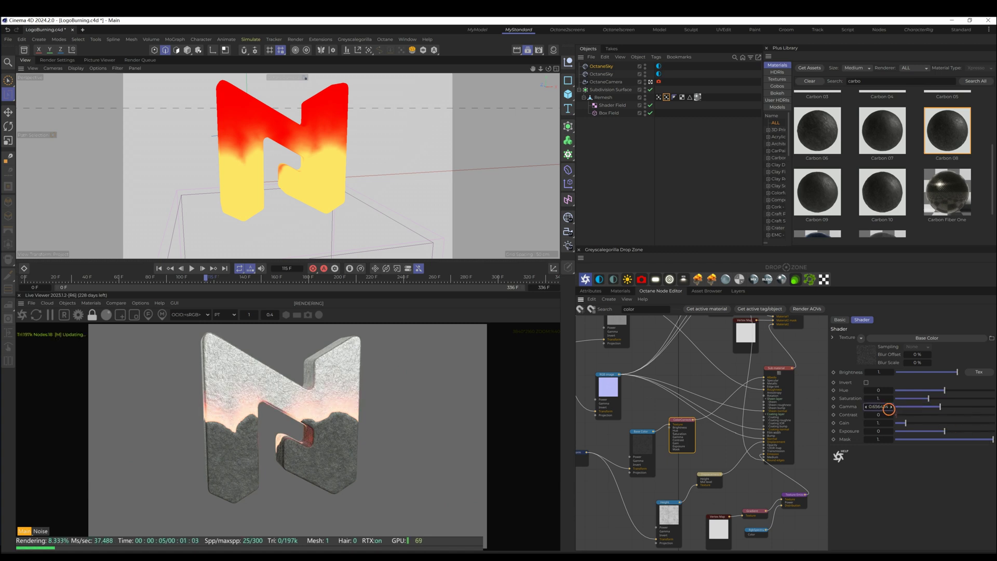
click(890, 408)
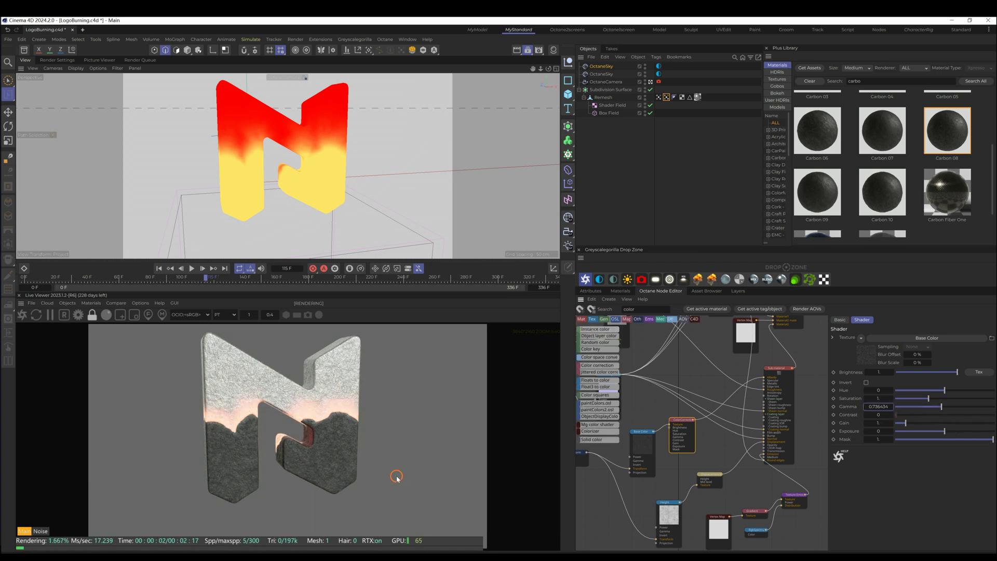
Step: Lower the effect strength of the Delay layer in the Delay vertex map's fields to 43%
scroll(288, 439, down, 3)
scroll(288, 439, up, 1)
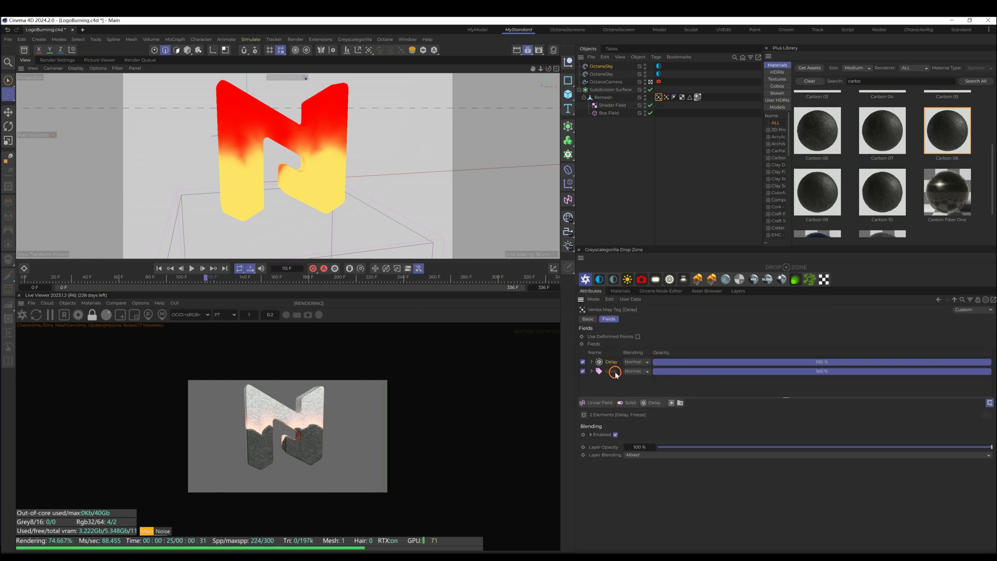
click(612, 362)
drag(824, 449, 814, 449)
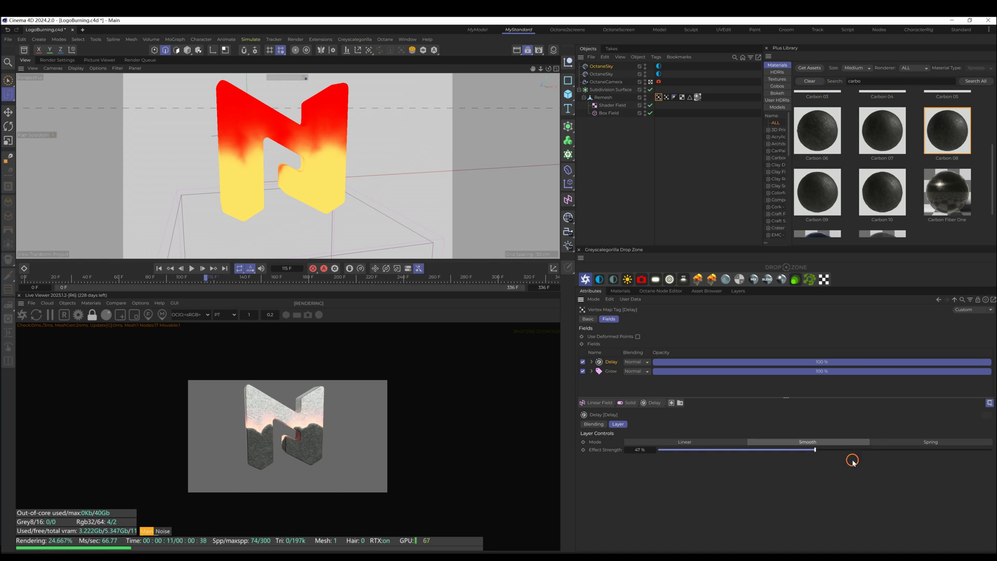
drag(813, 449, 806, 451)
Step: Set the power of the second OctaneSky's environment tag to 2
click(658, 74)
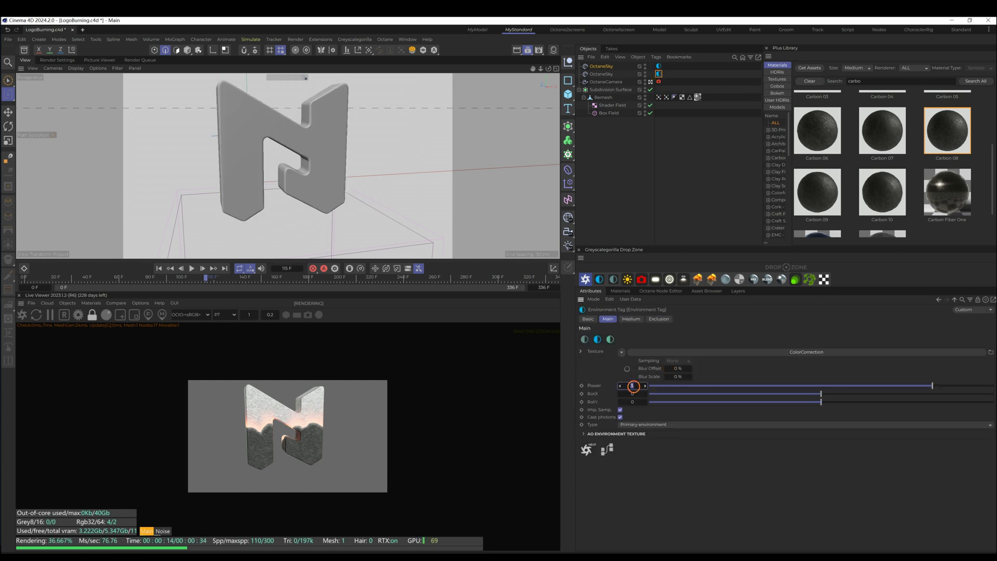
text(2.)
key(Return)
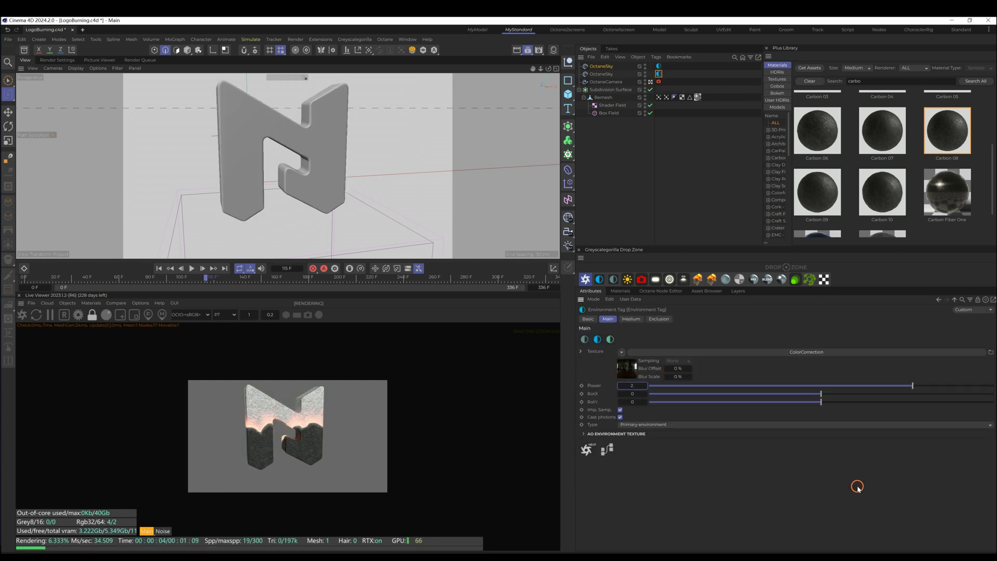
Step: Reopen the composite material's node graph and insert a Gradient node between the Grow Vertex Map and the composite's material mask
click(620, 291)
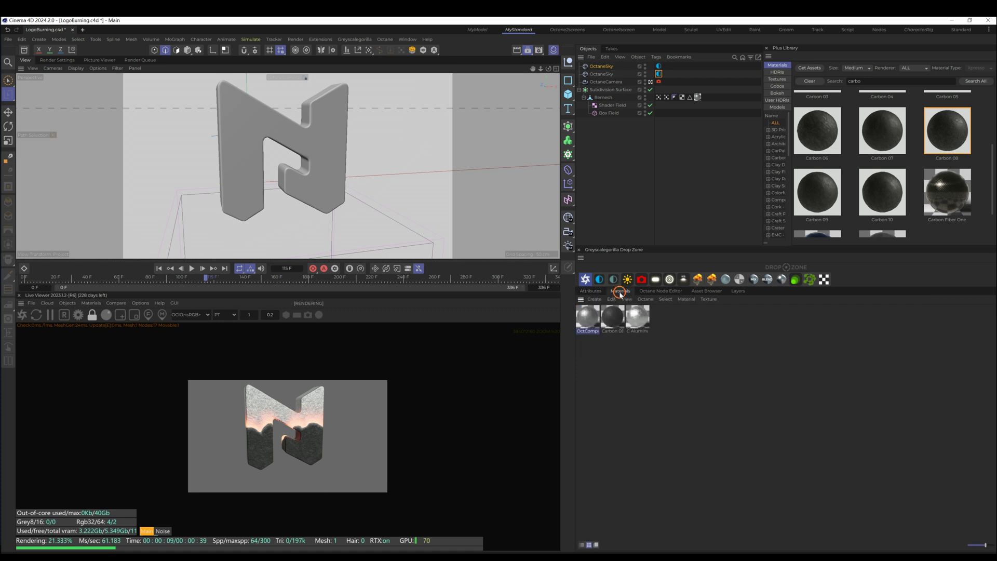
double_click(595, 323)
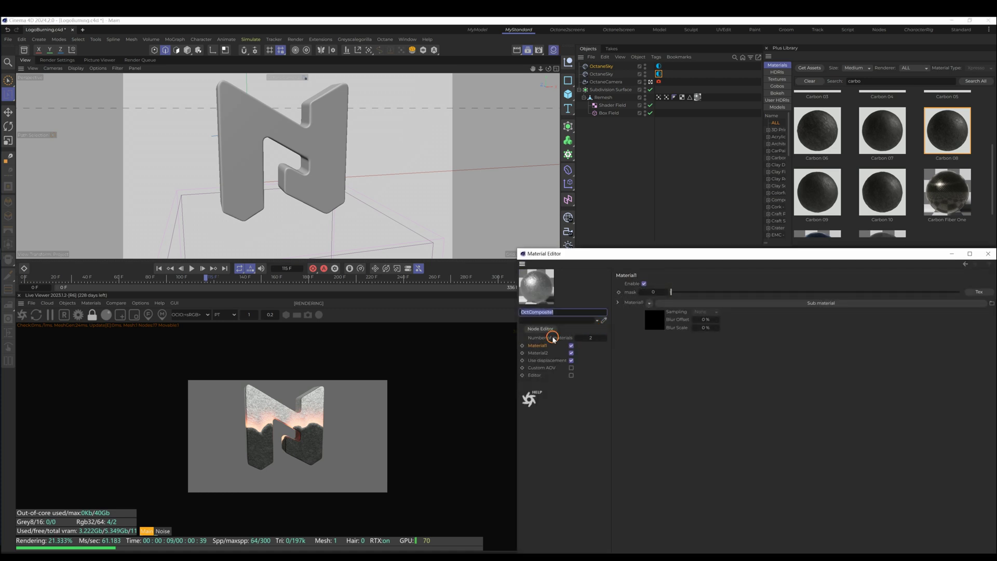
scroll(818, 473, down, 3)
click(645, 309)
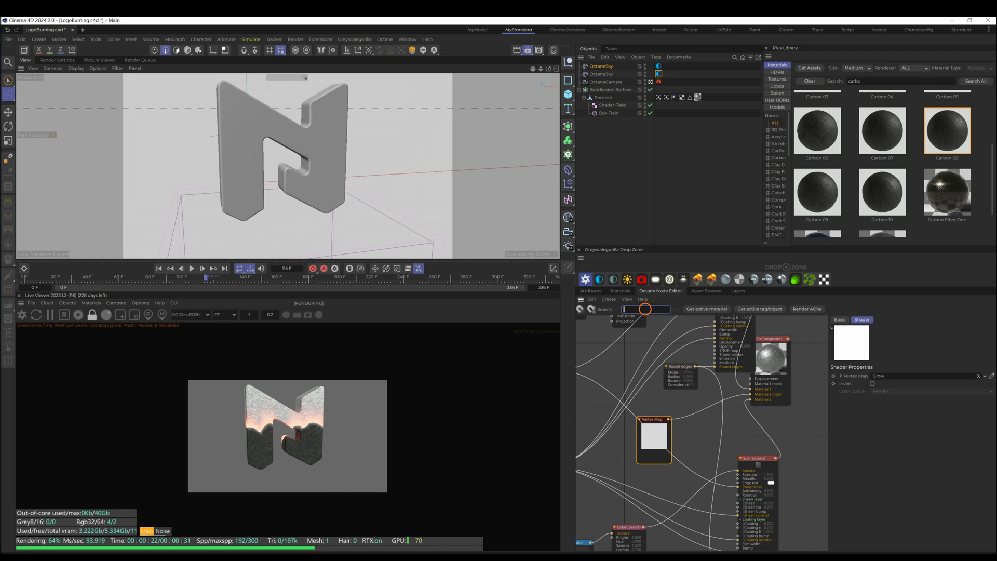
text(gradien)
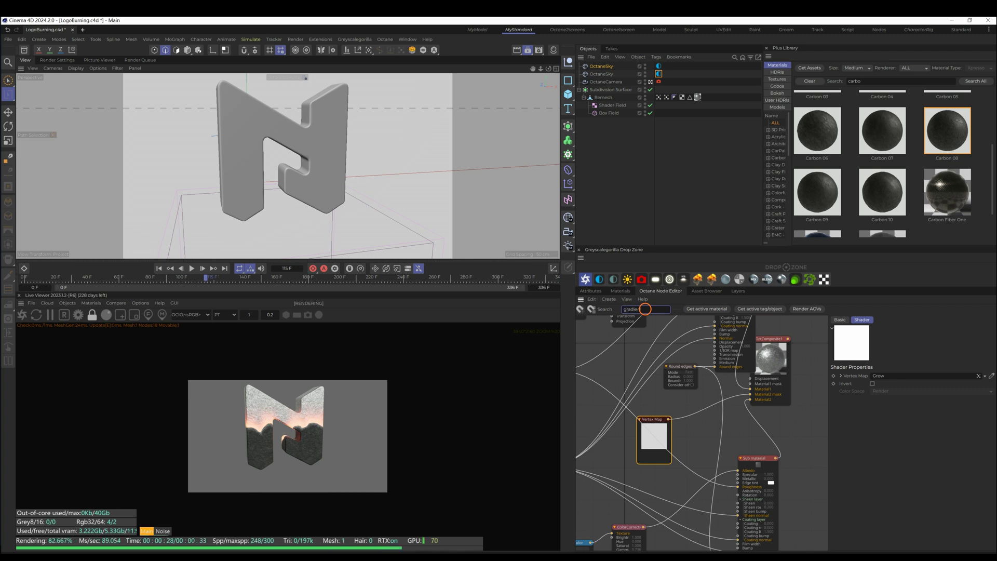
text(t)
drag(698, 410, 697, 414)
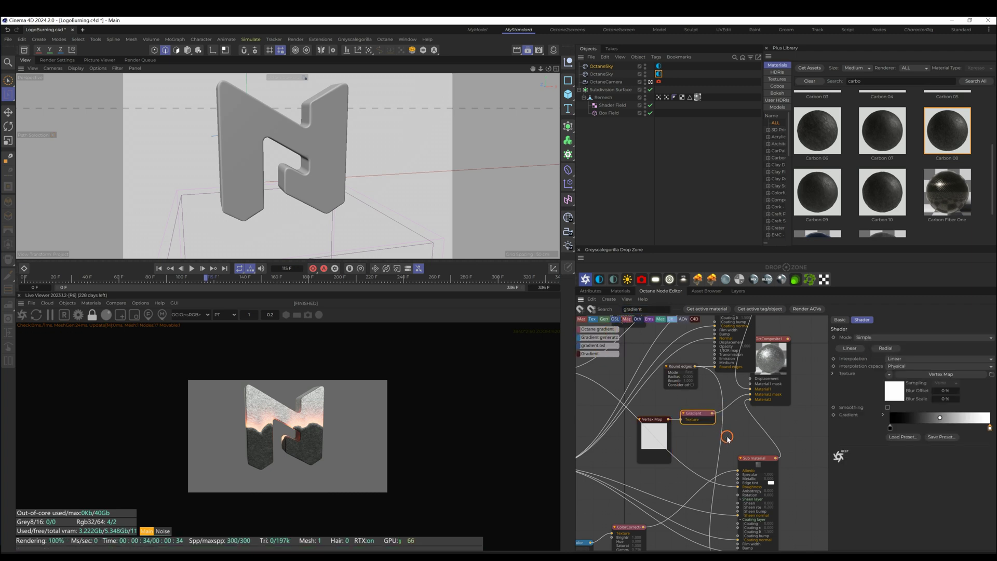
Step: Move the mask Gradient's black and white knots close together near the middle to sharpen the blend
click(911, 429)
drag(914, 432, 950, 430)
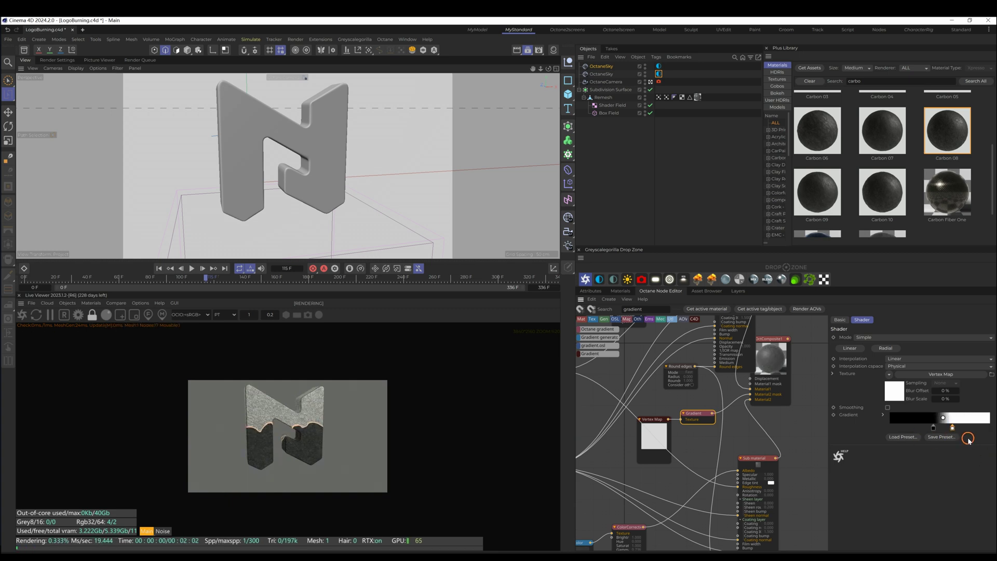
click(932, 427)
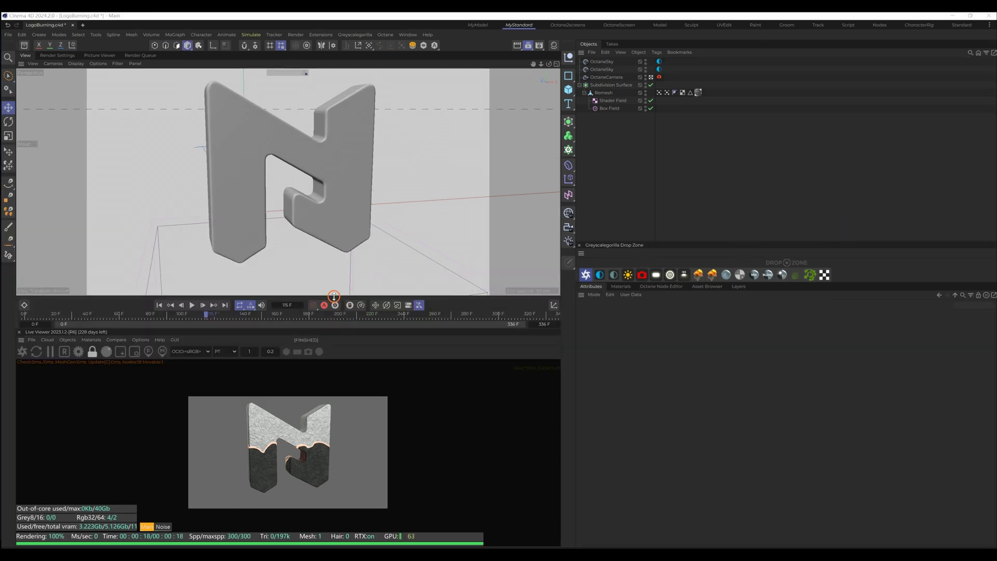
Step: Enlarge the viewport and rotate the new OctaneLight beside the logo
drag(334, 296, 334, 419)
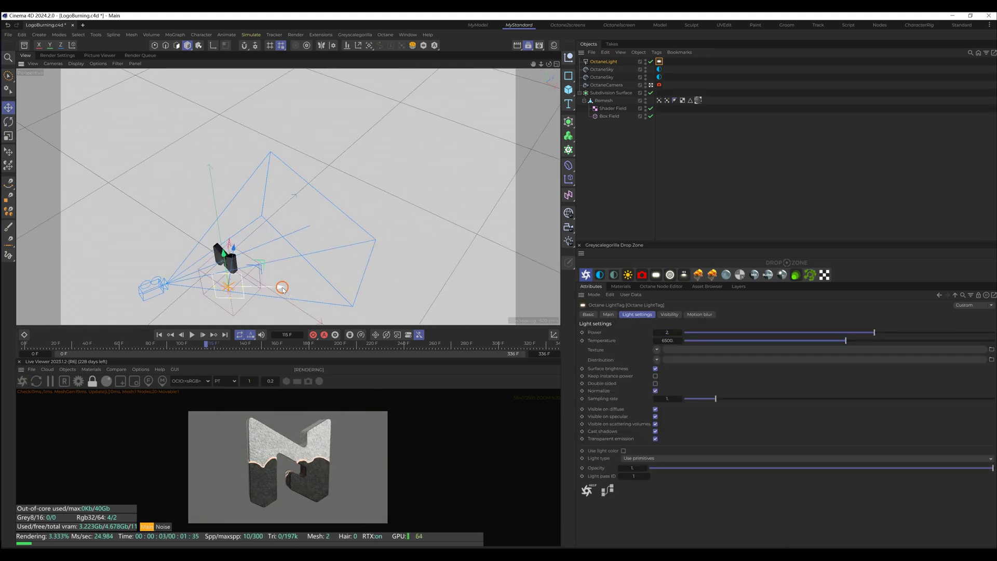
click(623, 62)
key(r)
drag(254, 281, 244, 270)
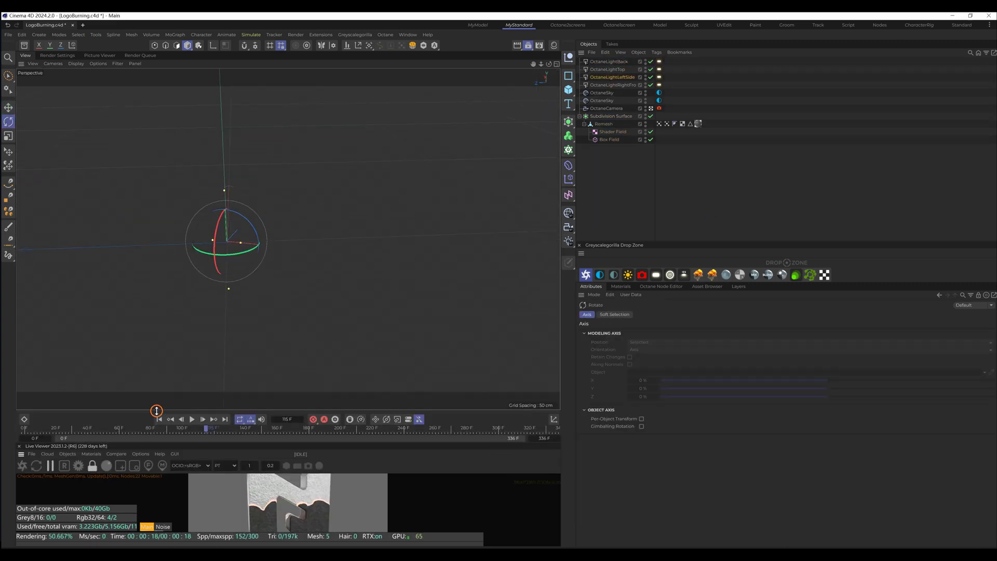
Step: Add a Pyro Emitter tag to the Remesh object
click(603, 124)
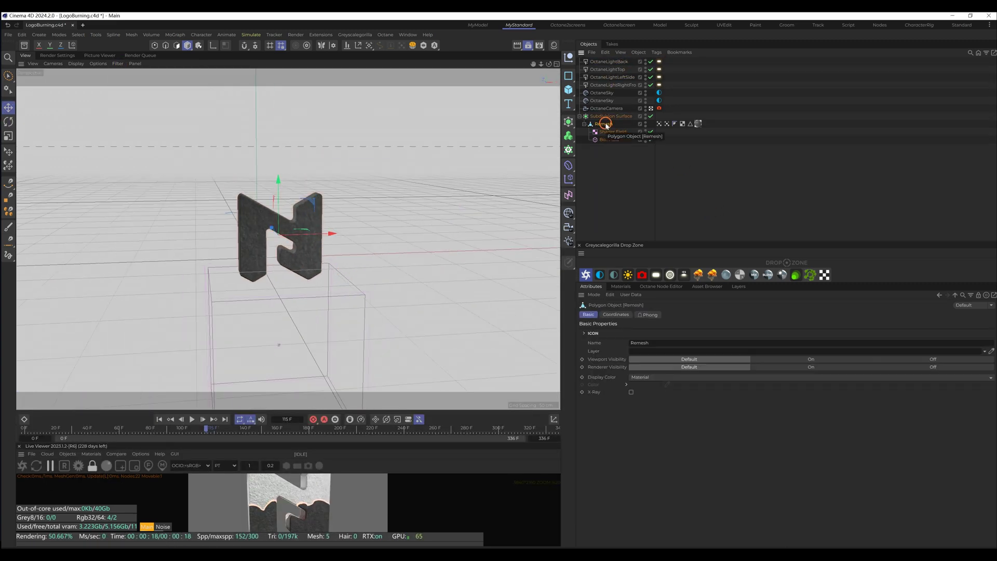
key(shift+c)
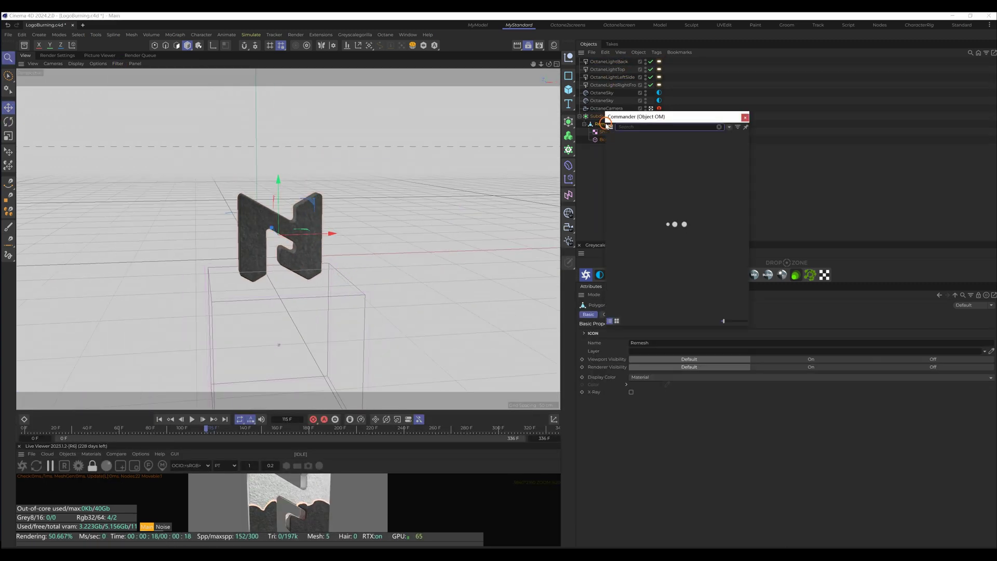
text(pyro)
key(Return)
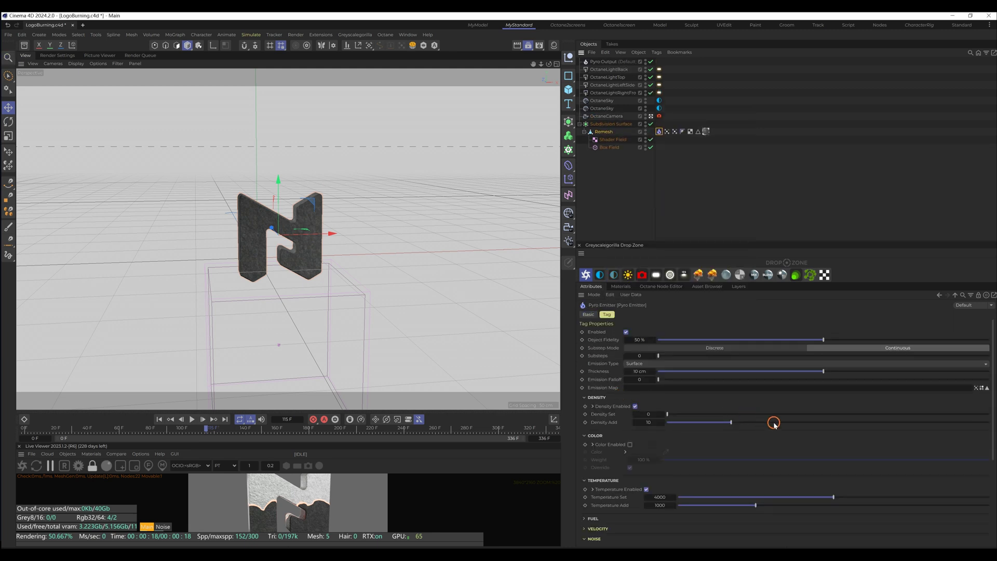
Step: Return to the first frame, create a new vertex map on the Remesh object and name it Pyro
click(604, 132)
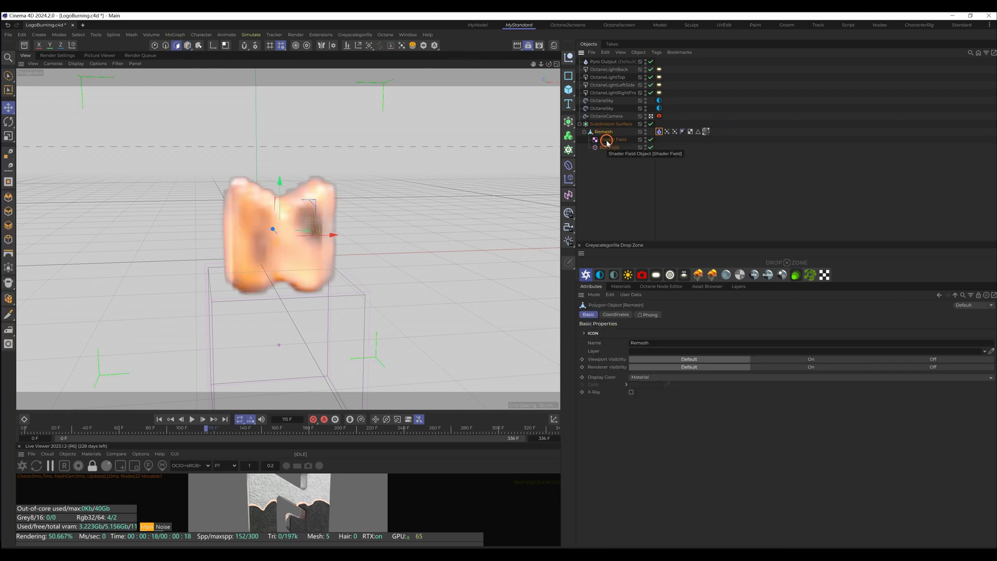
click(159, 420)
click(399, 46)
click(394, 63)
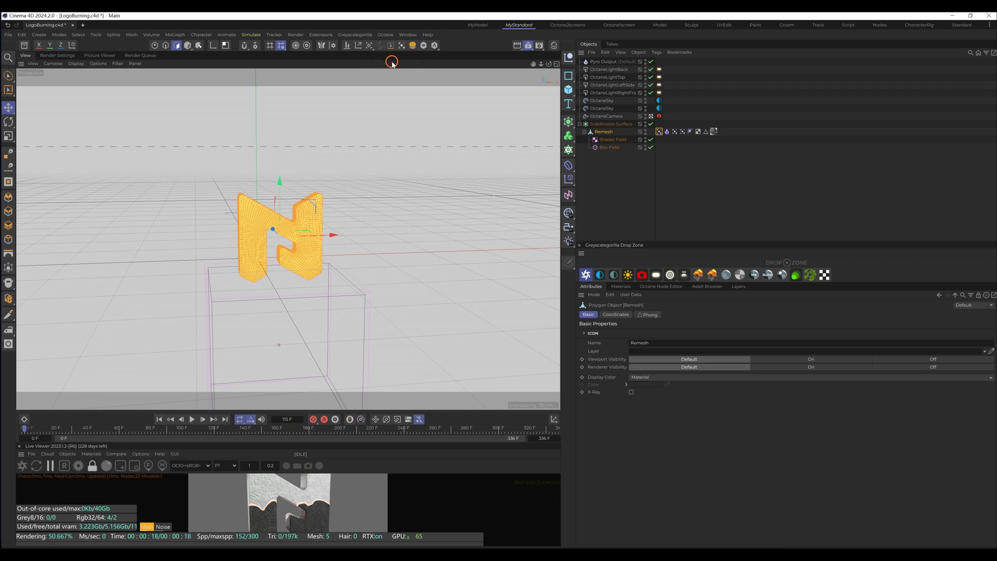
double_click(660, 132)
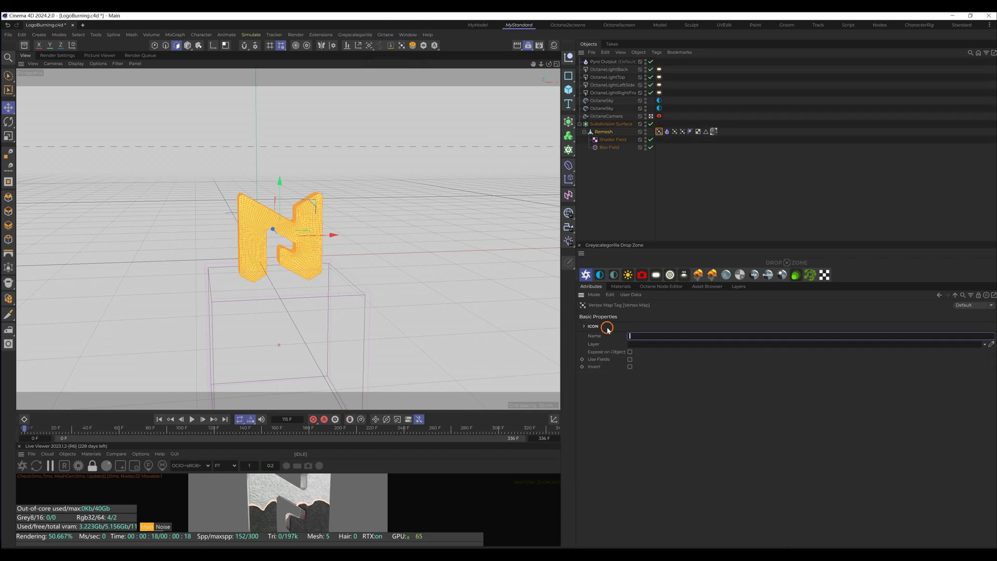
key(Return)
Step: Enable fields on the Pyro vertex map, delete its default field layer and add the Delay vertex map as its field
click(630, 359)
click(602, 357)
key(Delete)
drag(673, 132, 712, 371)
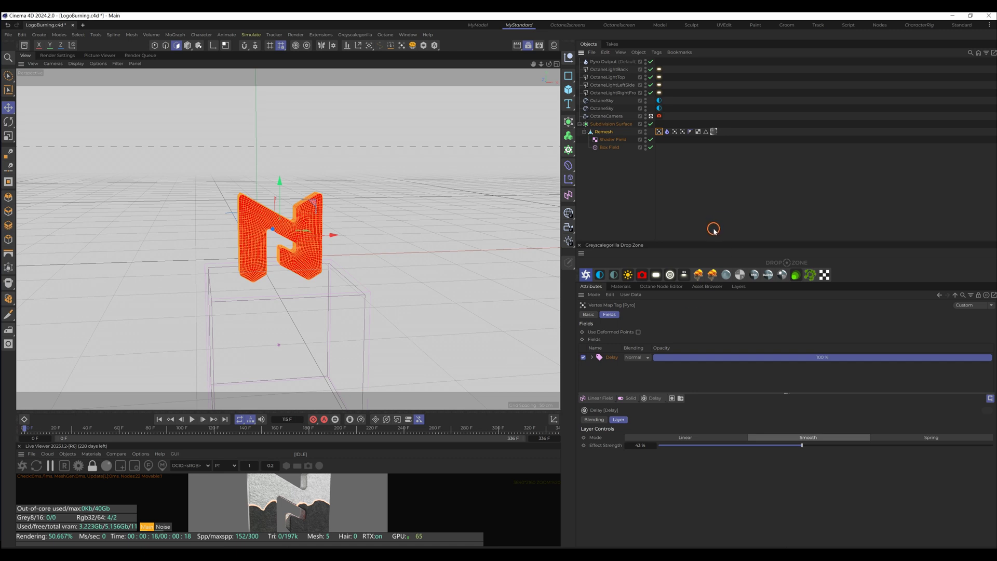
Step: Assign the Pyro vertex map as the Pyro Emitter's density and temperature maps and preview the simulation in Model mode
click(667, 131)
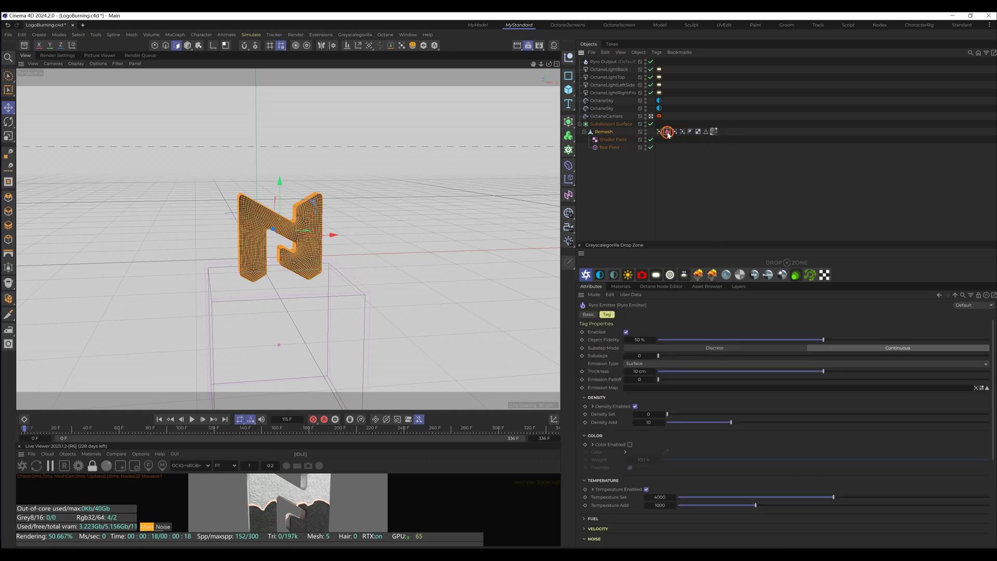
click(589, 406)
click(592, 497)
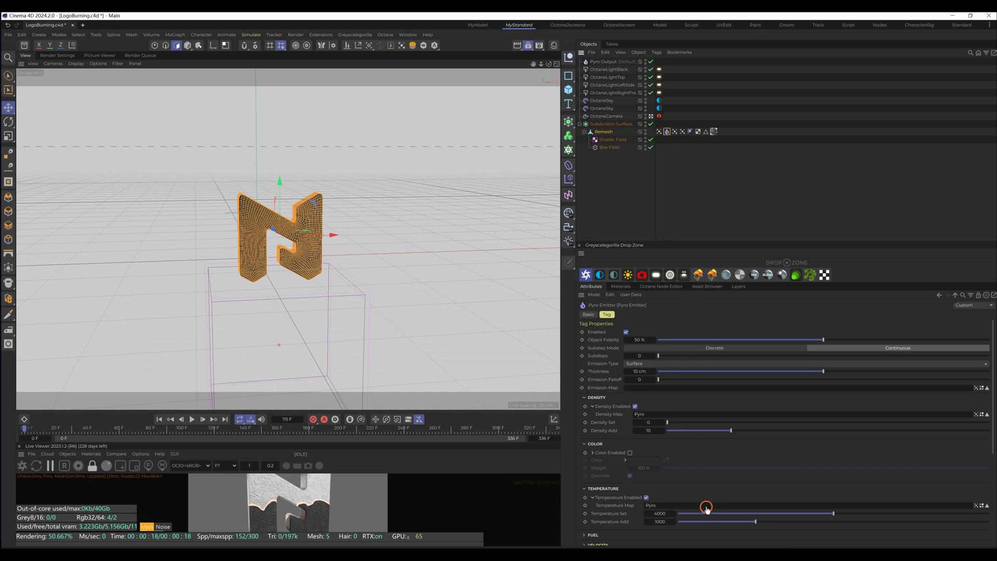
click(187, 46)
click(191, 419)
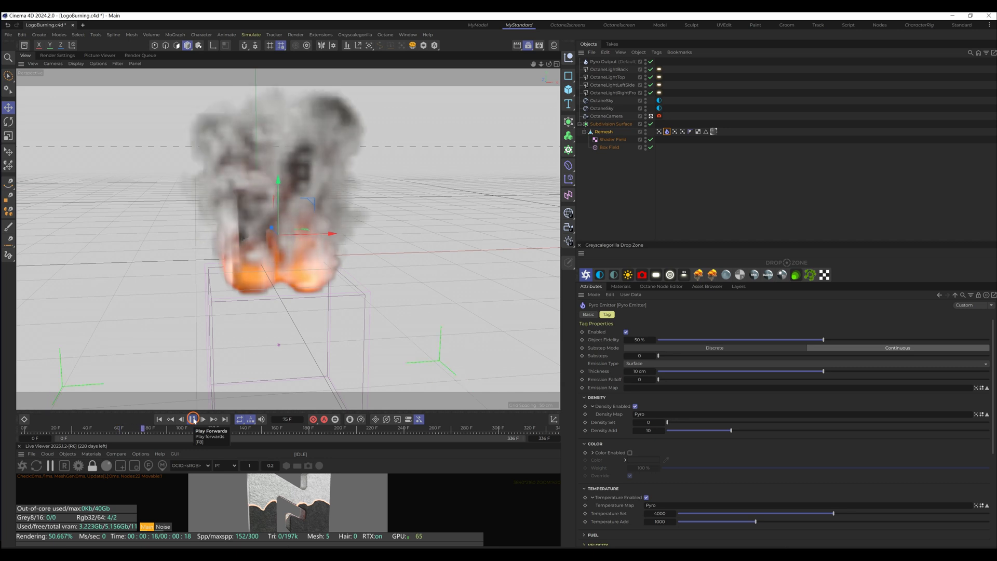
click(193, 419)
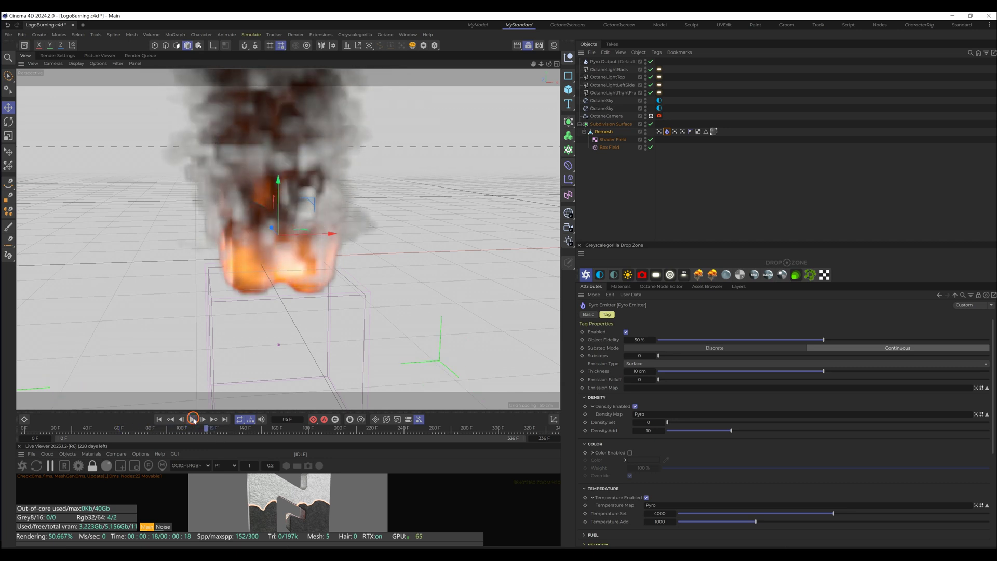
Step: Keyframe the Pyro Emitter's thickness at 0.0001 cm on frame 36, rising to 2 cm, and preview the simulation
drag(648, 374, 583, 371)
click(192, 420)
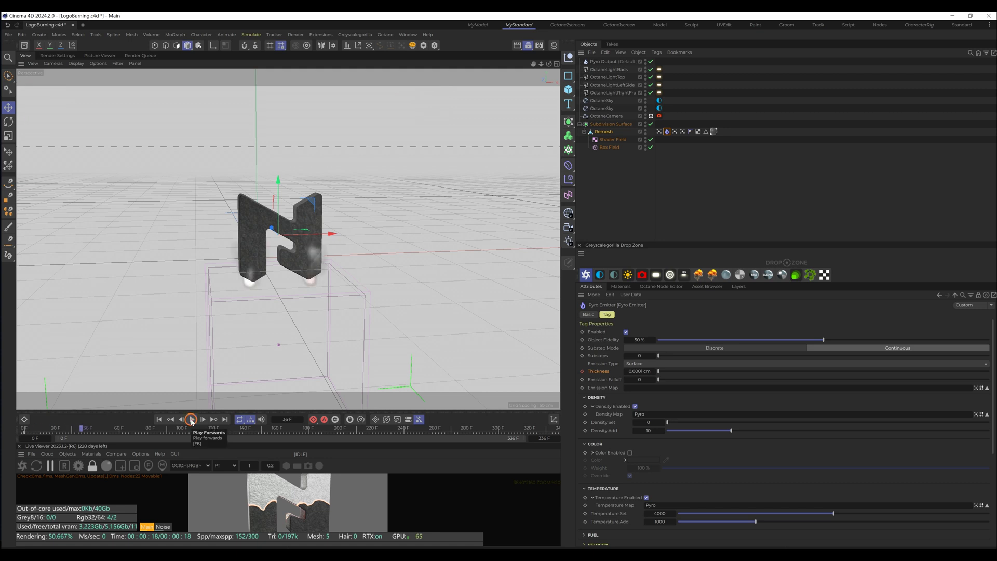
click(192, 420)
click(159, 420)
click(193, 419)
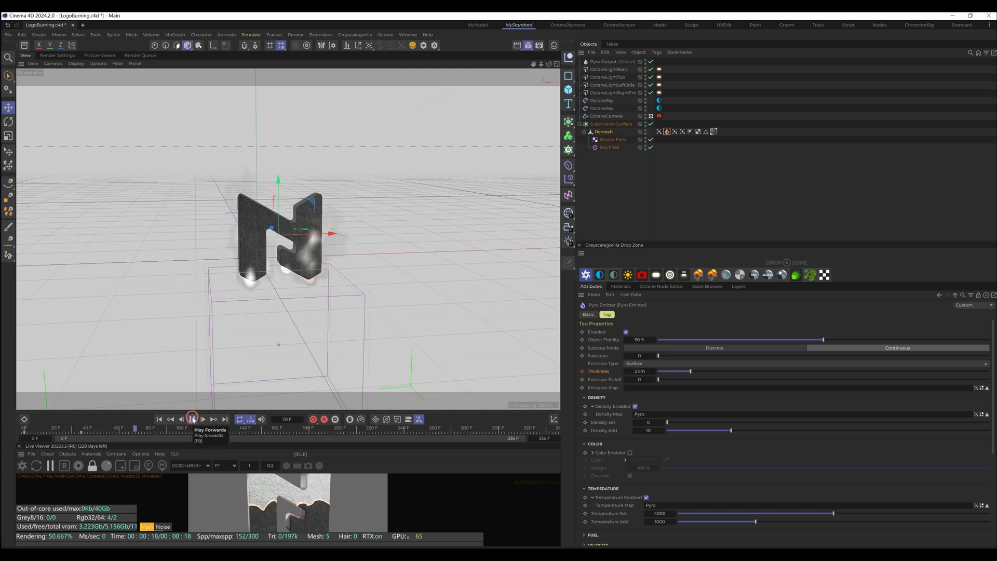
click(192, 420)
Step: Keyframe the Pyro Emitter's thickness at 4 cm and play the fire simulation again
drag(648, 372, 582, 373)
text(4)
key(Return)
click(192, 419)
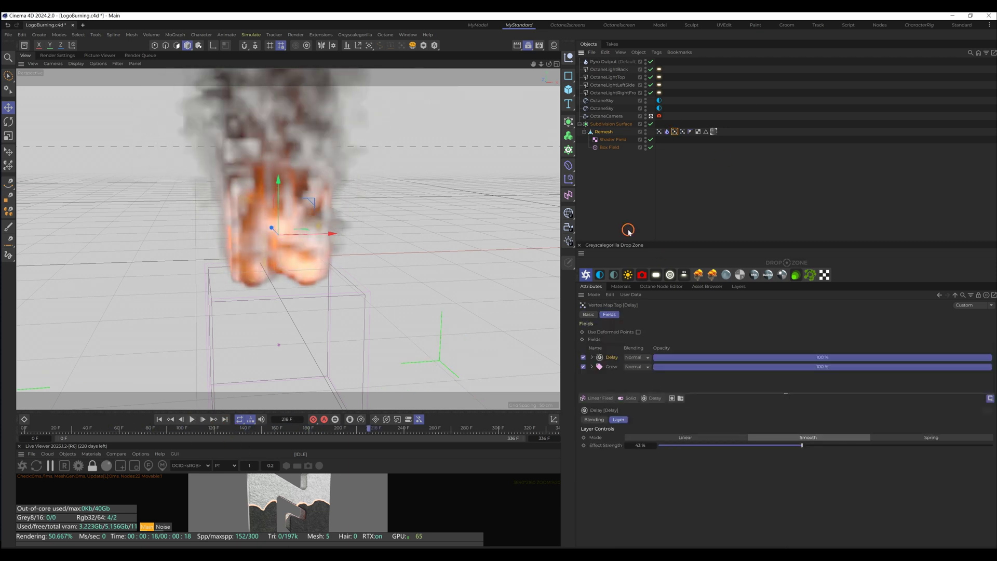
click(667, 132)
scroll(782, 416, down, 5)
scroll(784, 439, up, 5)
click(192, 419)
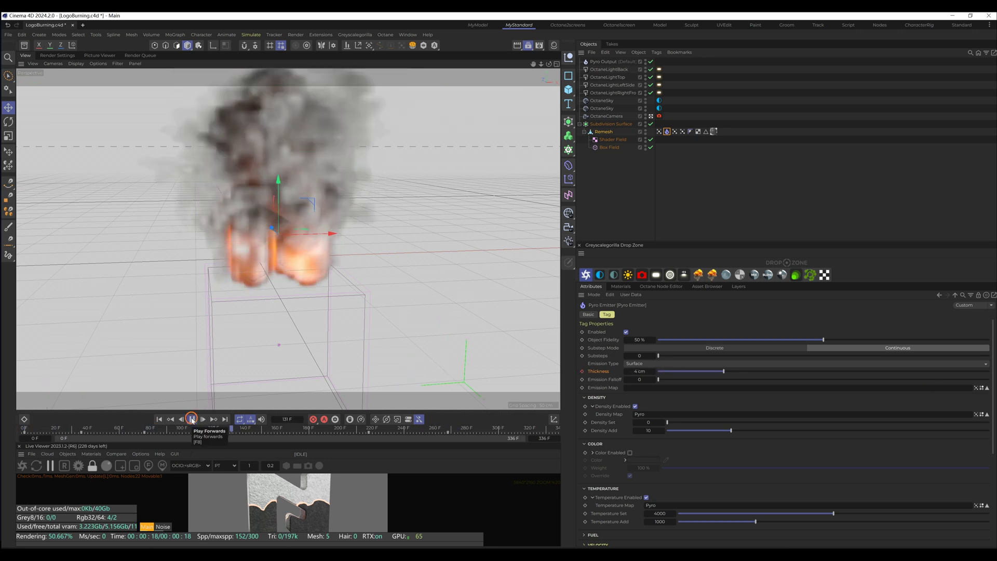
Step: Add a Box Field to the Pyro vertex map on the Remesh object
click(660, 131)
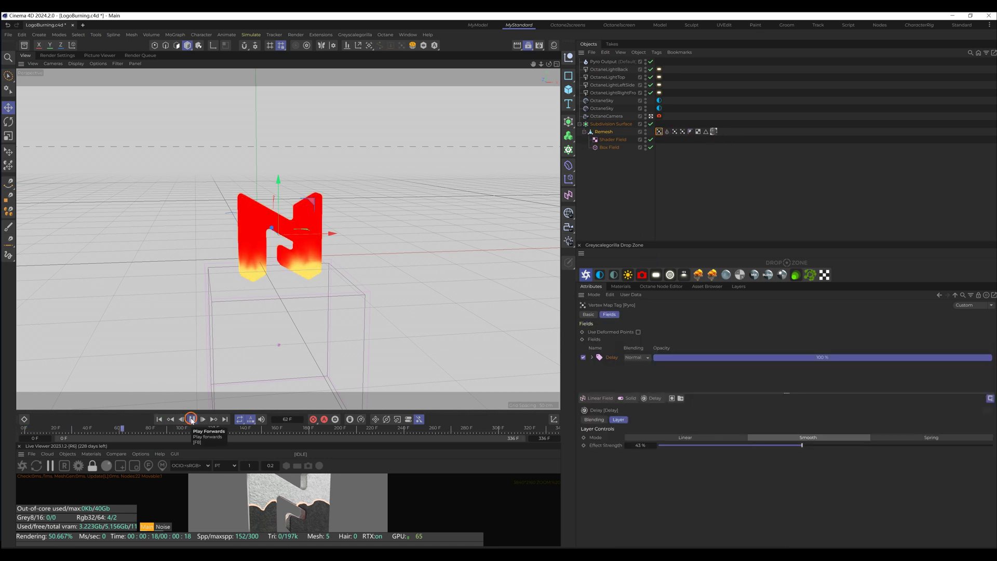
click(191, 419)
click(618, 399)
click(605, 399)
click(608, 416)
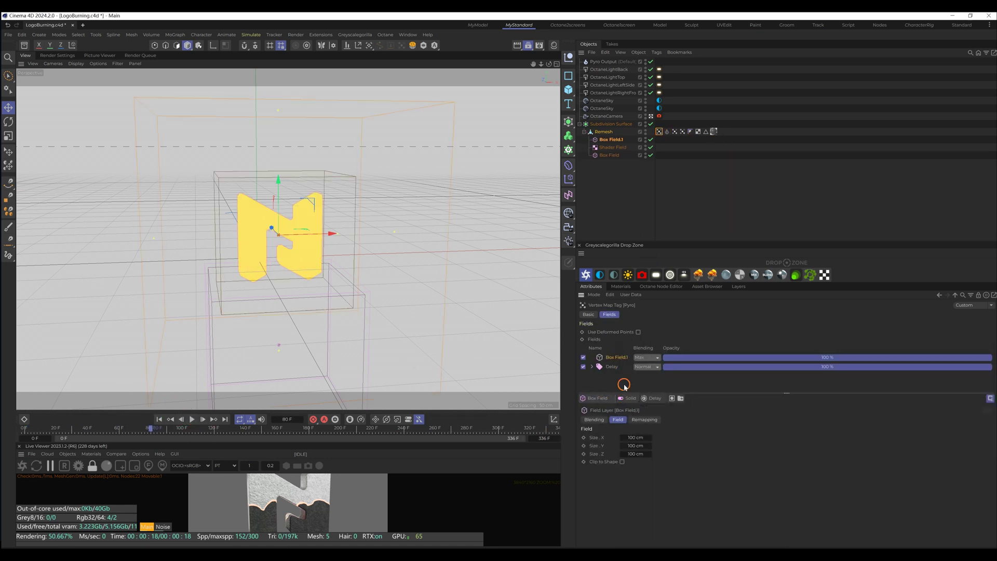
Step: Set the new box field's X, Y and Z sizes to 50 cm and its inner offset to 86%
drag(641, 434, 639, 454)
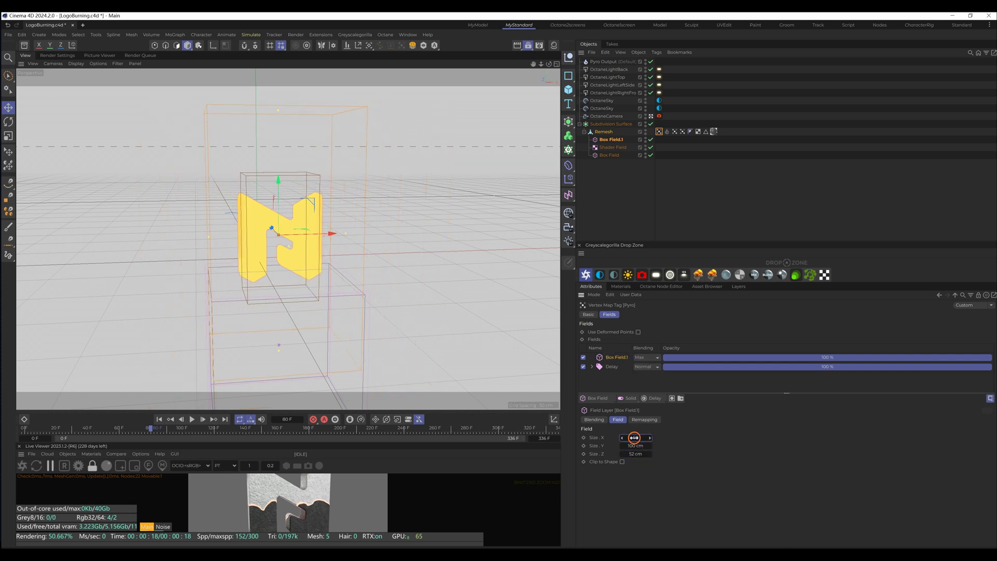
double_click(635, 445)
text(50)
double_click(636, 454)
text(50)
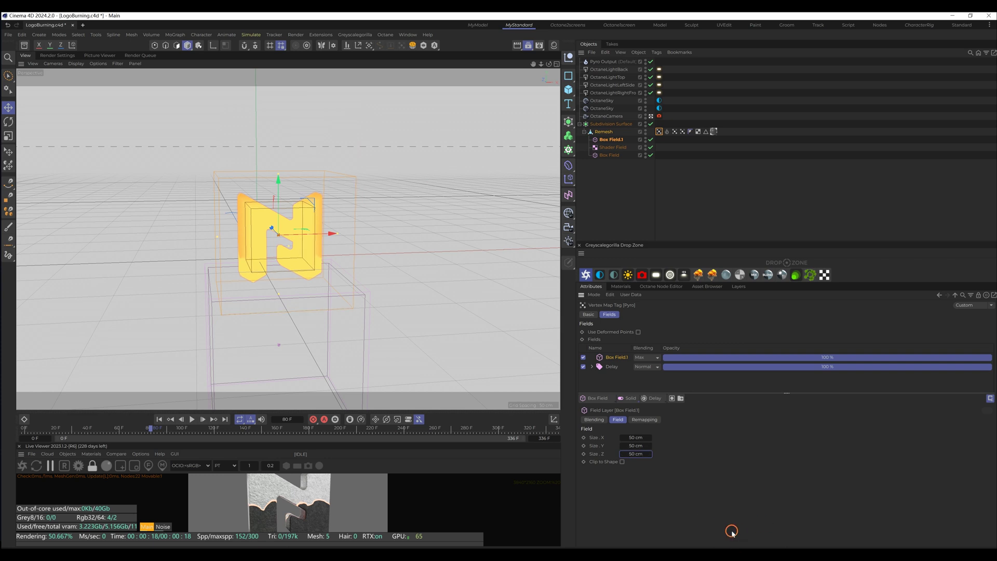
click(644, 419)
drag(639, 506, 639, 506)
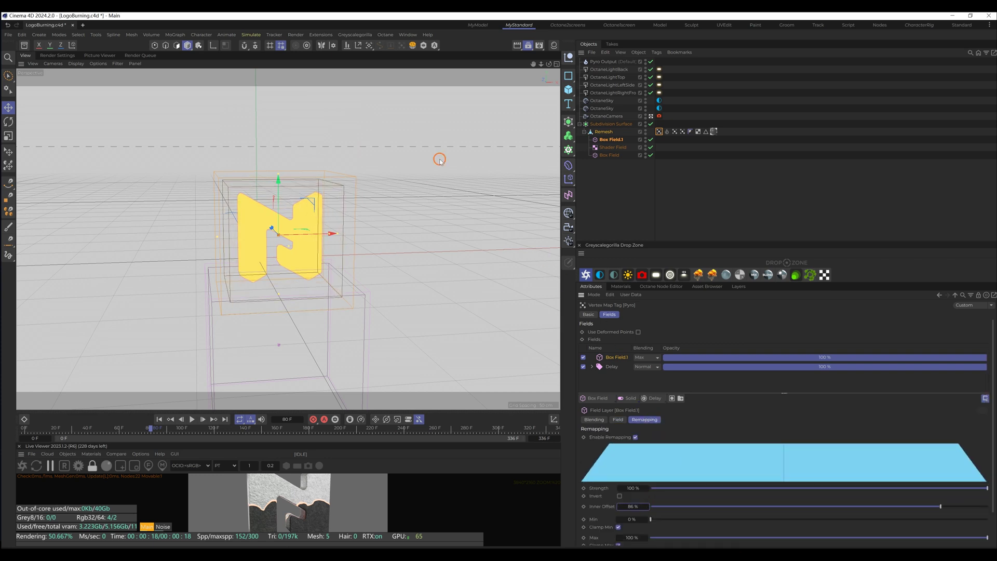
Step: Set the new box field's blending to Subtract and lower it beneath the logo to about -84 cm in Y
click(646, 357)
click(649, 384)
drag(279, 185, 296, 281)
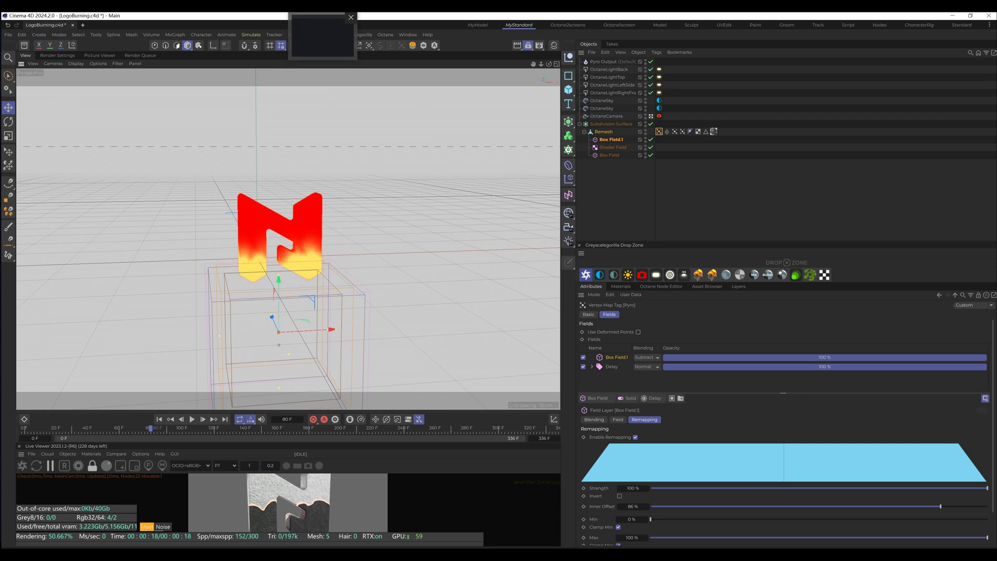
Step: Rename the new box field as Subtract
double_click(613, 139)
text(Subtract)
key(Return)
Step: Keyframe the Subtract field's Y position so it rises from below the logo to cover it, and play back the vertex map animation
click(659, 132)
click(597, 419)
click(609, 140)
click(191, 420)
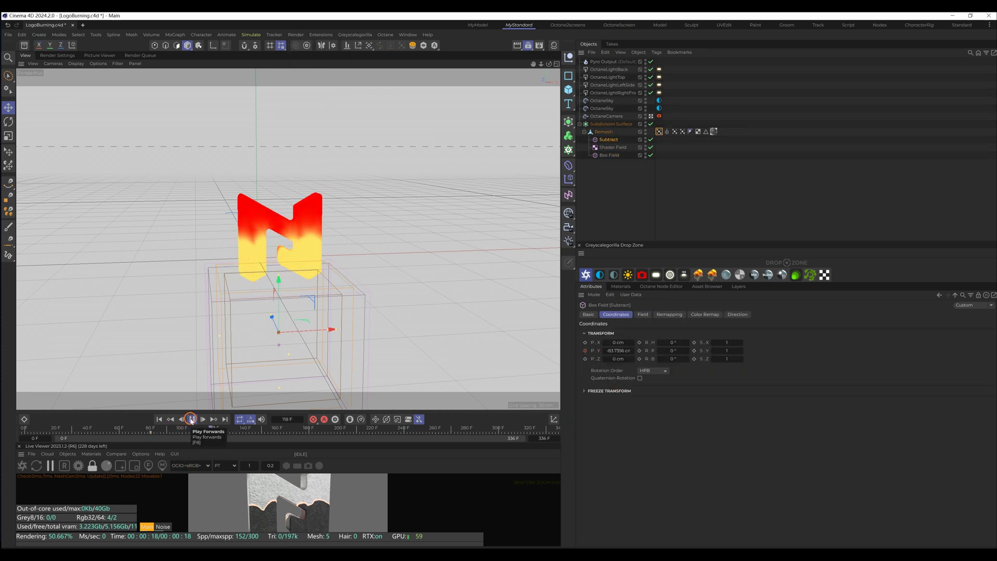
drag(610, 352, 619, 351)
click(192, 420)
click(192, 419)
click(191, 419)
click(191, 420)
click(159, 419)
click(192, 420)
click(191, 419)
click(159, 419)
Step: Enable the Pyro Emitter with Object Fidelity at 100% and play the simulation
click(667, 133)
click(626, 333)
click(191, 420)
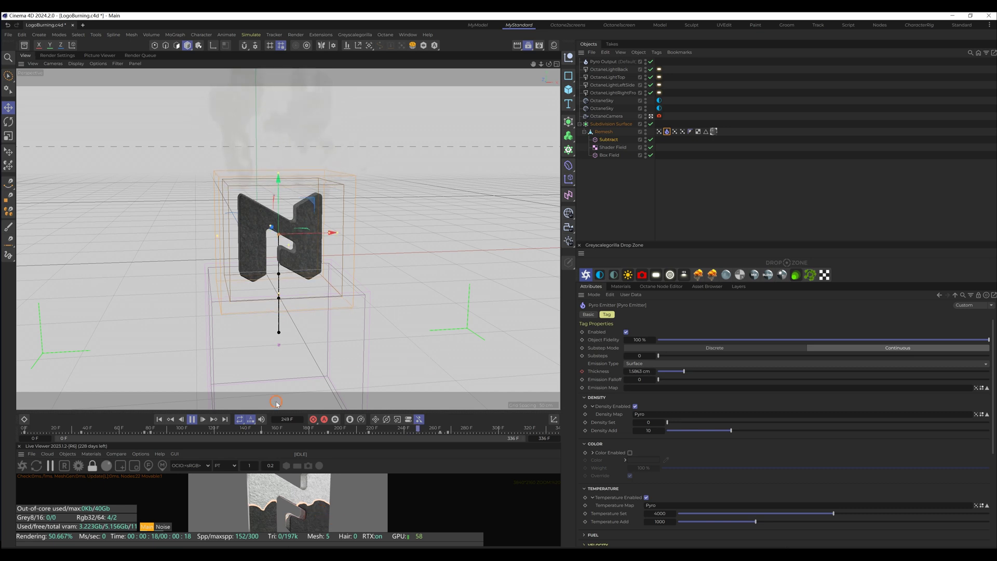
click(193, 419)
click(786, 223)
Step: Add a Destructor force and raise it above the logo to about 224 cm in Y
click(251, 34)
click(258, 48)
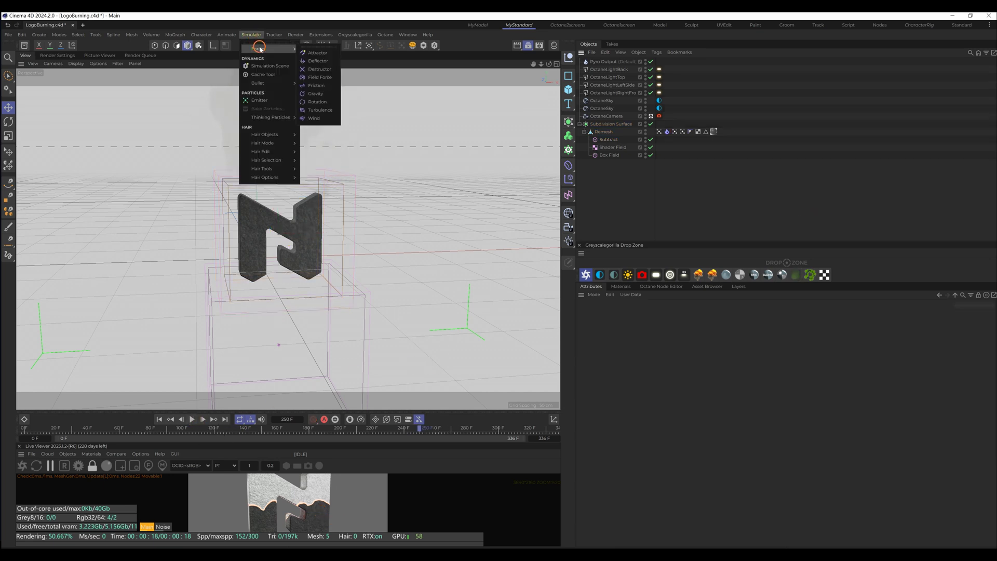
click(320, 70)
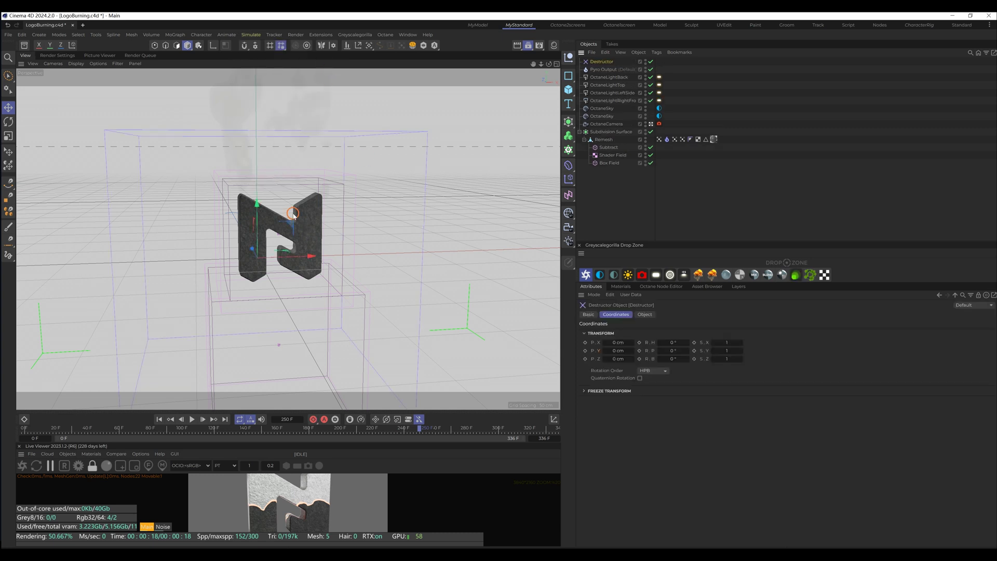
drag(260, 169, 260, 65)
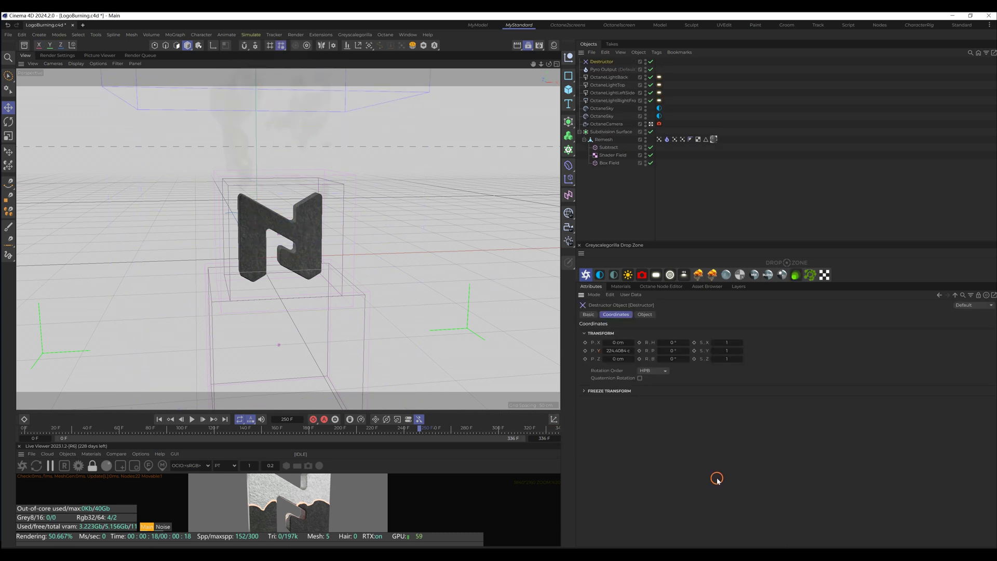
Step: In the project's Pyro simulation settings, keyframe Relative Density Dissipation at frames 250 and 36
key(ctrl+d)
click(756, 315)
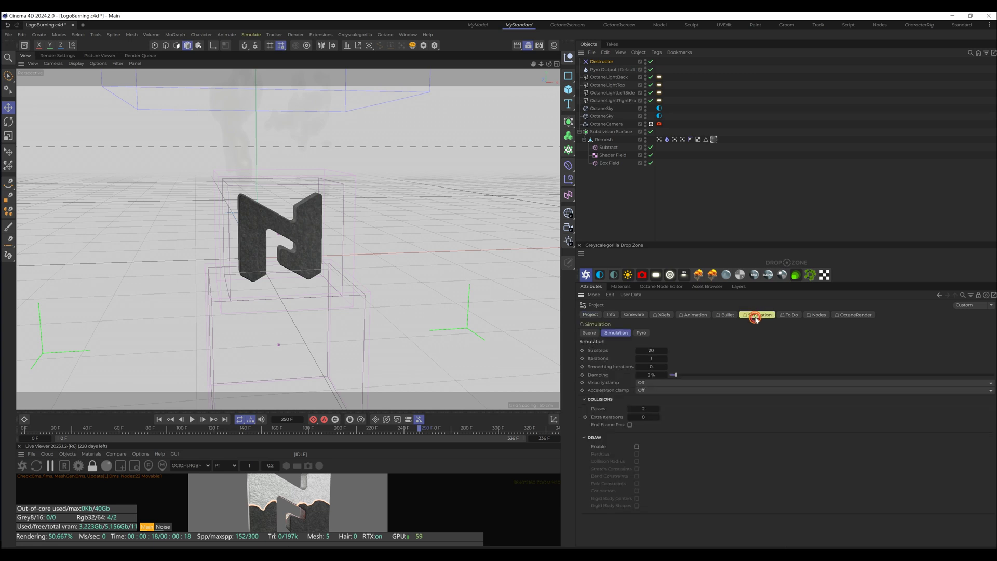
click(641, 332)
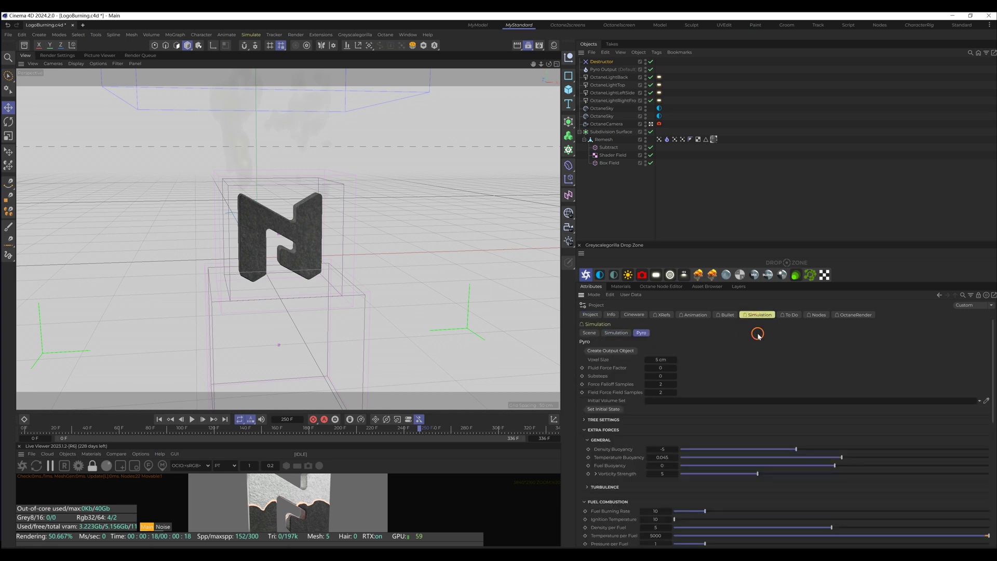
scroll(757, 491, down, 3)
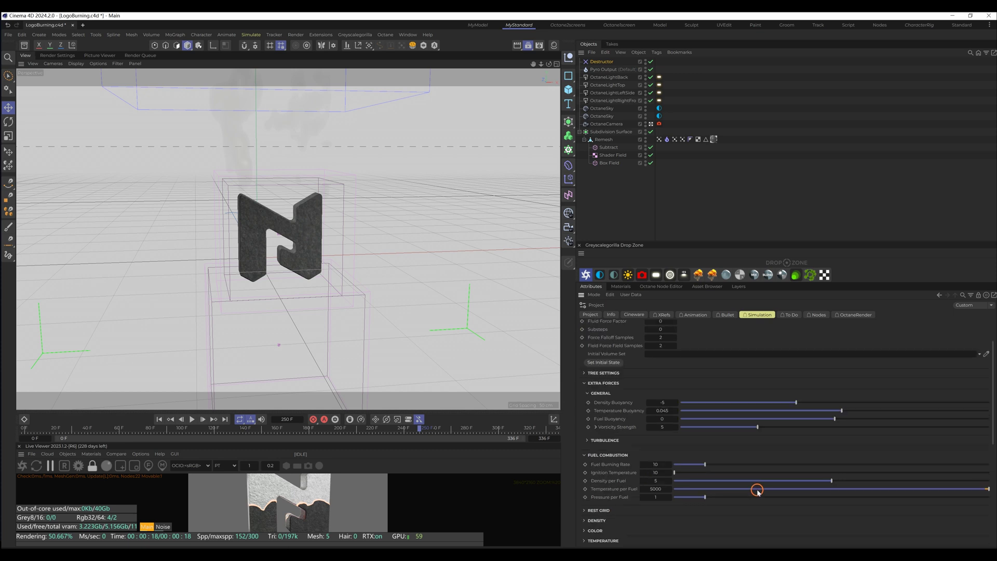
click(584, 520)
scroll(729, 453, down, 9)
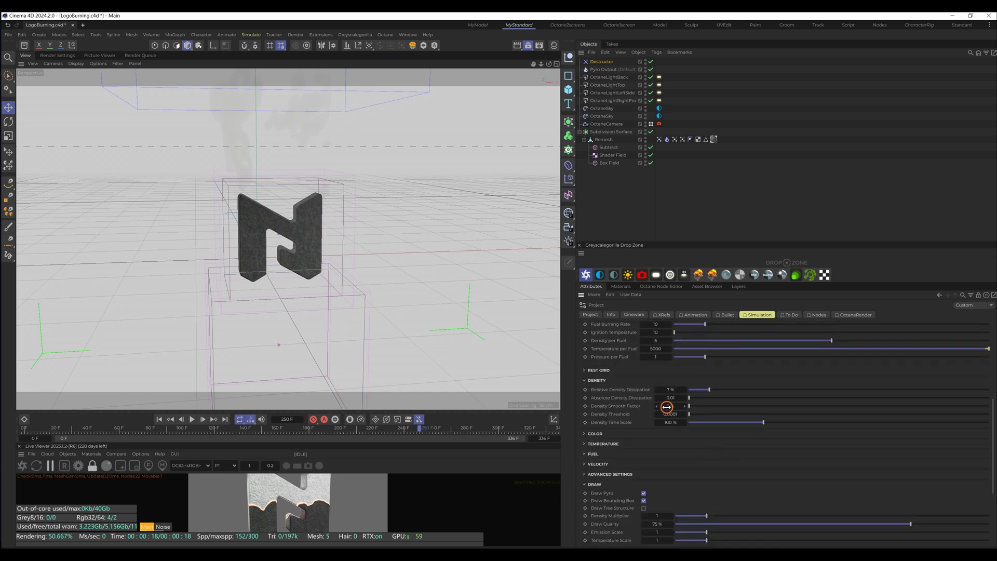
click(585, 389)
click(83, 430)
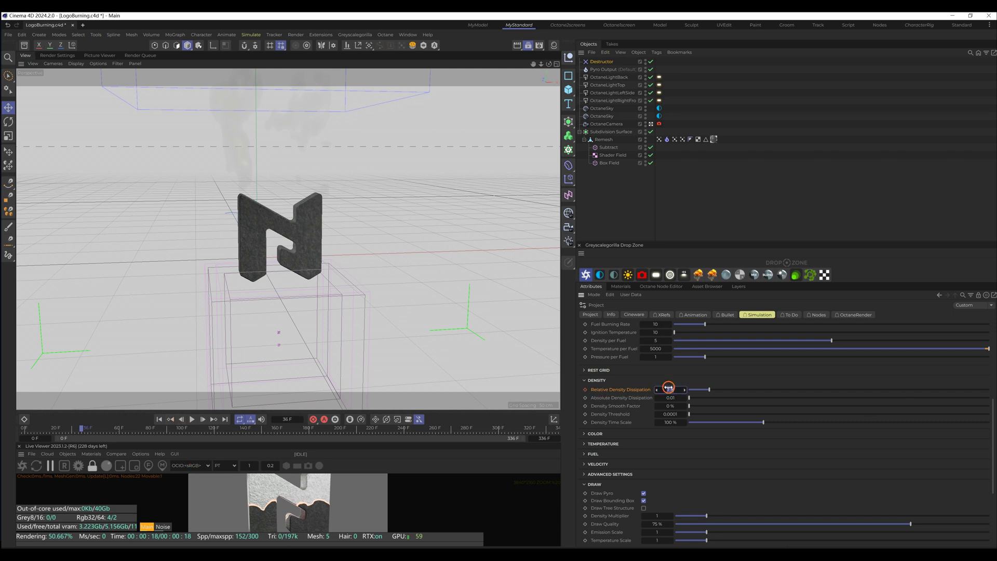
drag(669, 389, 649, 371)
Step: Set the Pyro voxel size to 1 cm, play the simulation from the first frame and save the scene
click(159, 419)
scroll(702, 418, up, 5)
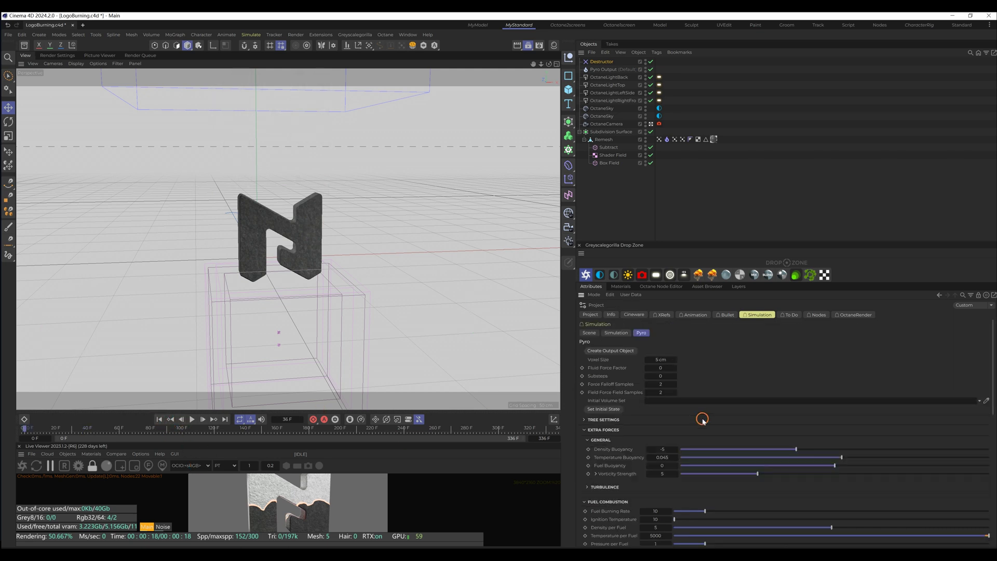
click(660, 360)
click(197, 419)
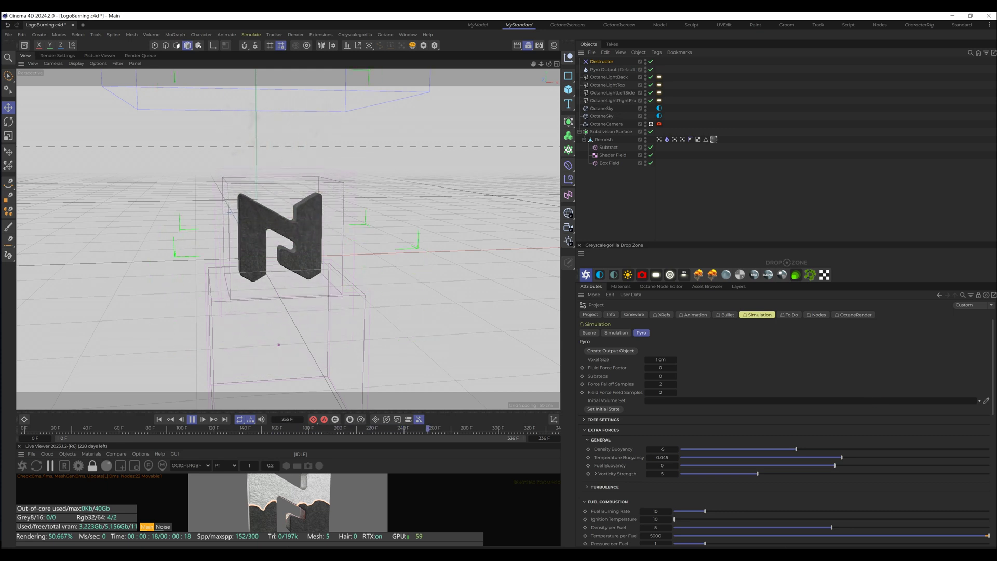
click(192, 419)
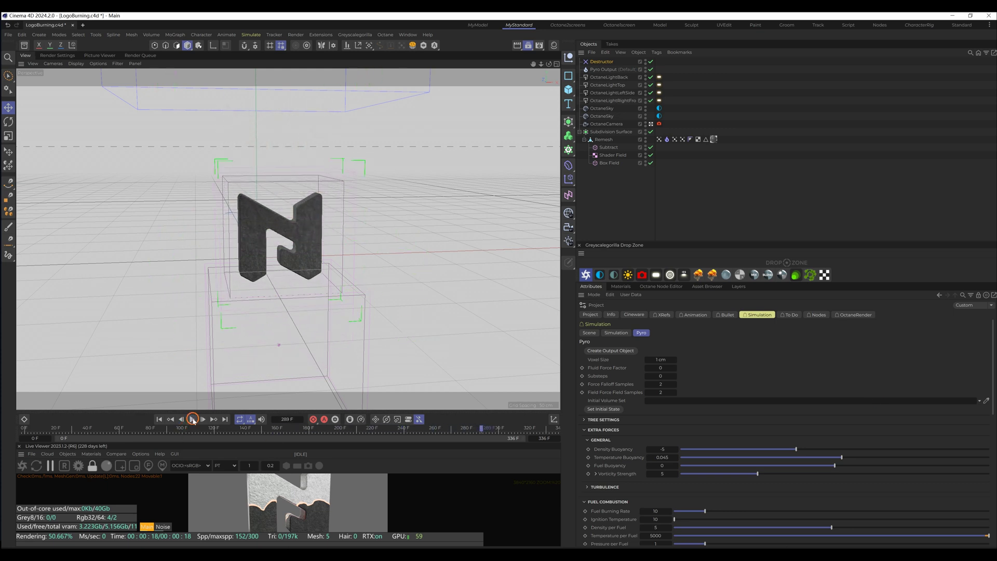
click(159, 419)
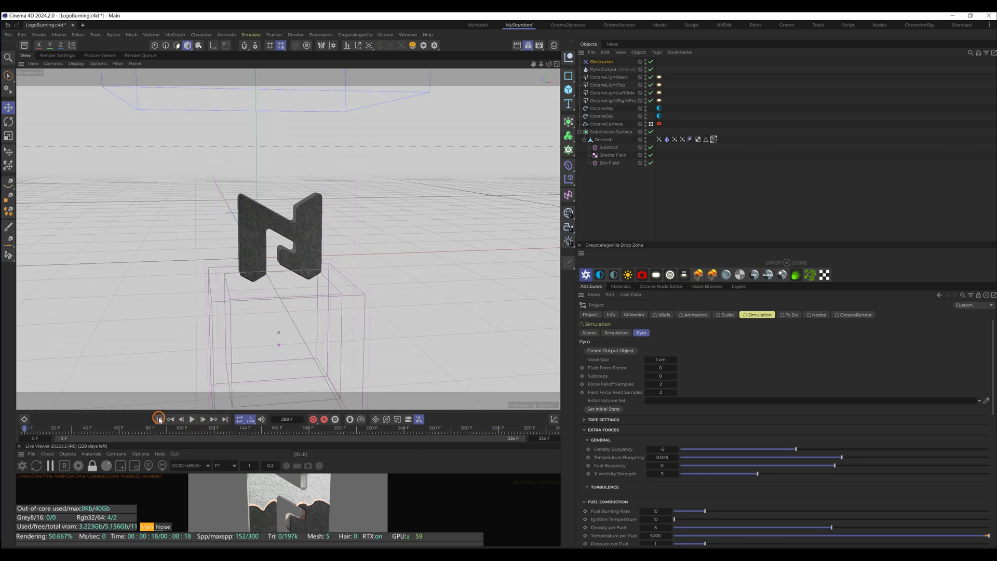
key(ctrl+s)
Step: Add a Random Field with Subtract blending to the Pyro vertex map and preview the patchier fire
click(658, 139)
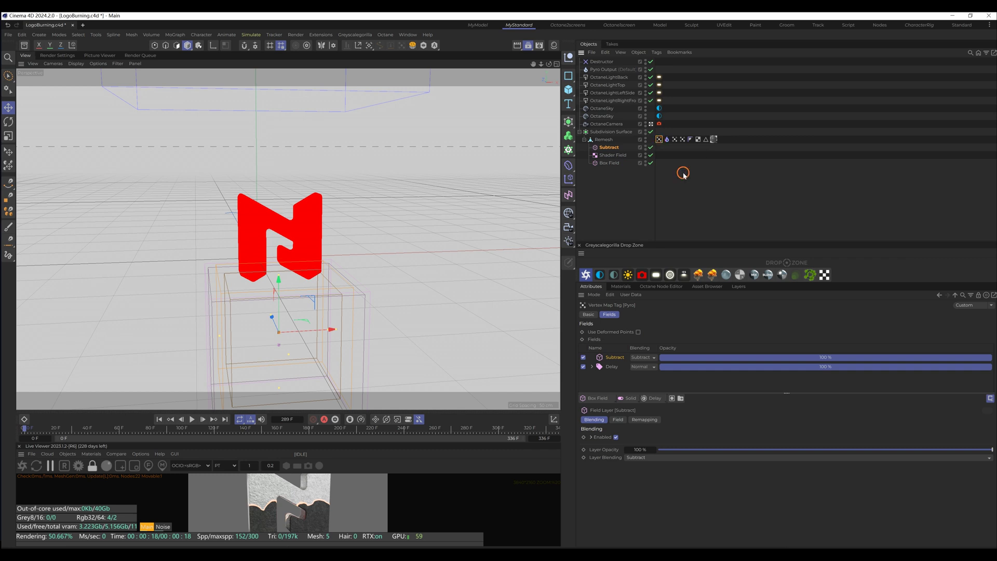
click(597, 398)
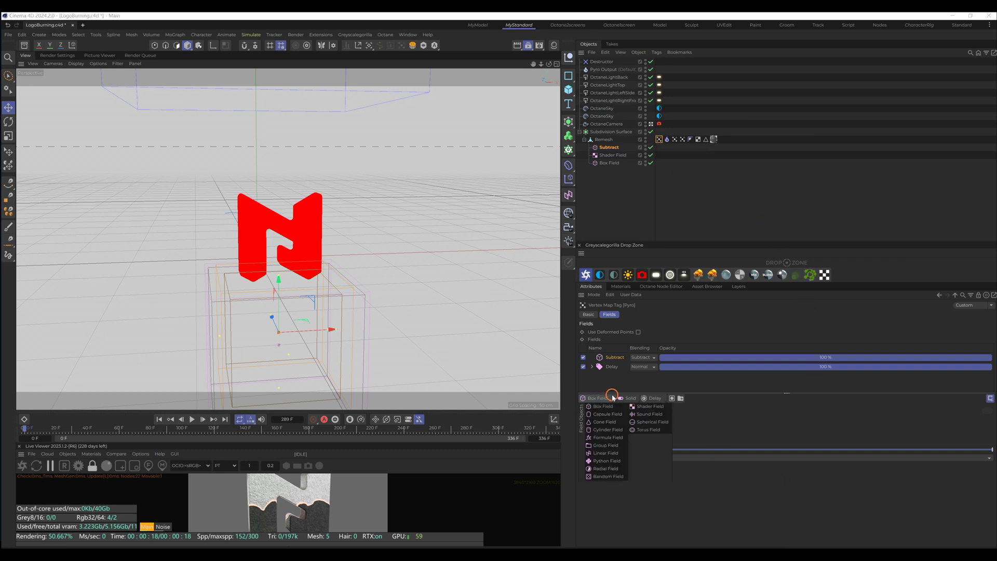
click(625, 476)
click(655, 357)
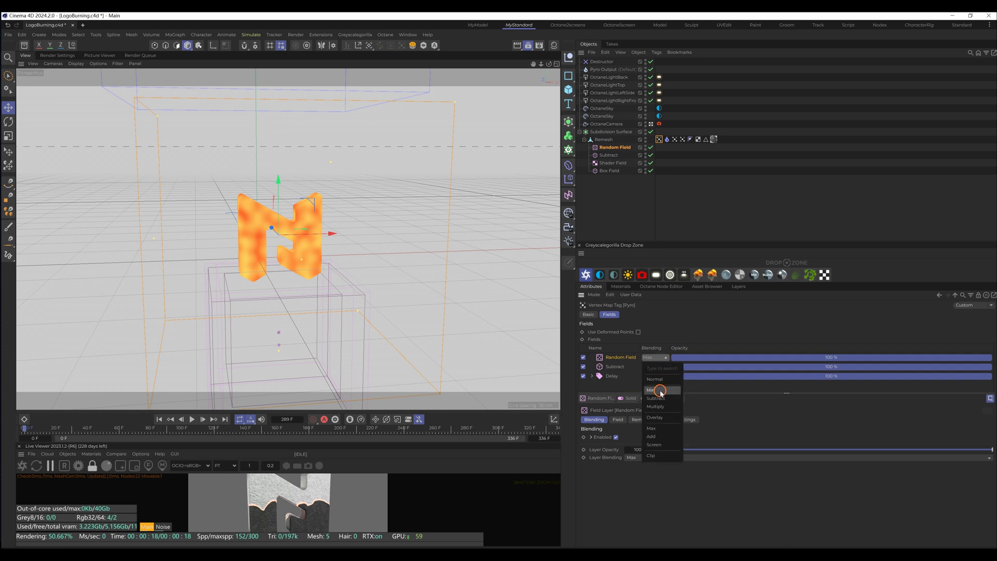
click(655, 394)
click(193, 419)
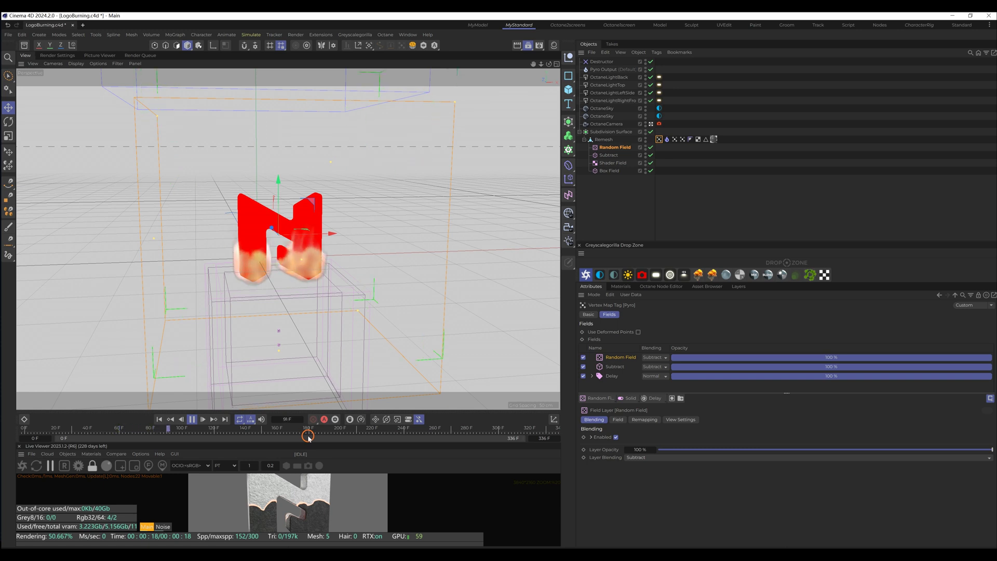
click(192, 419)
Step: Create another Pyro output object from the project's Pyro simulation settings
click(667, 140)
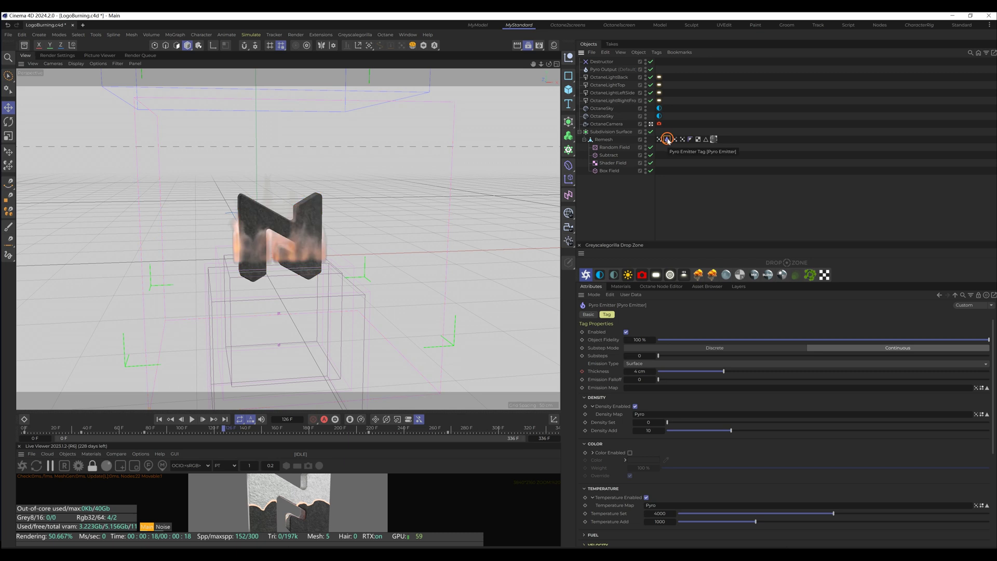
click(651, 124)
click(651, 131)
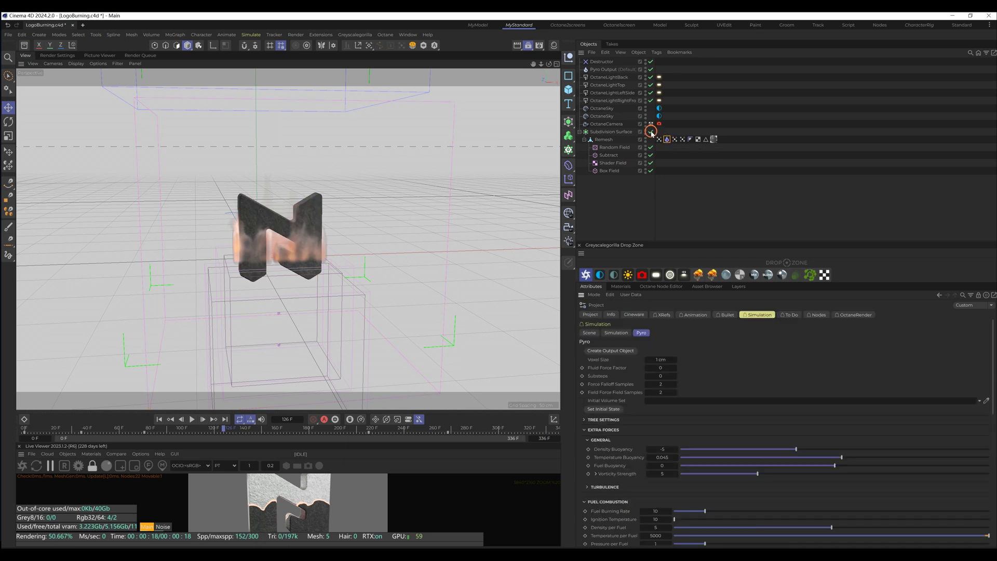
click(624, 350)
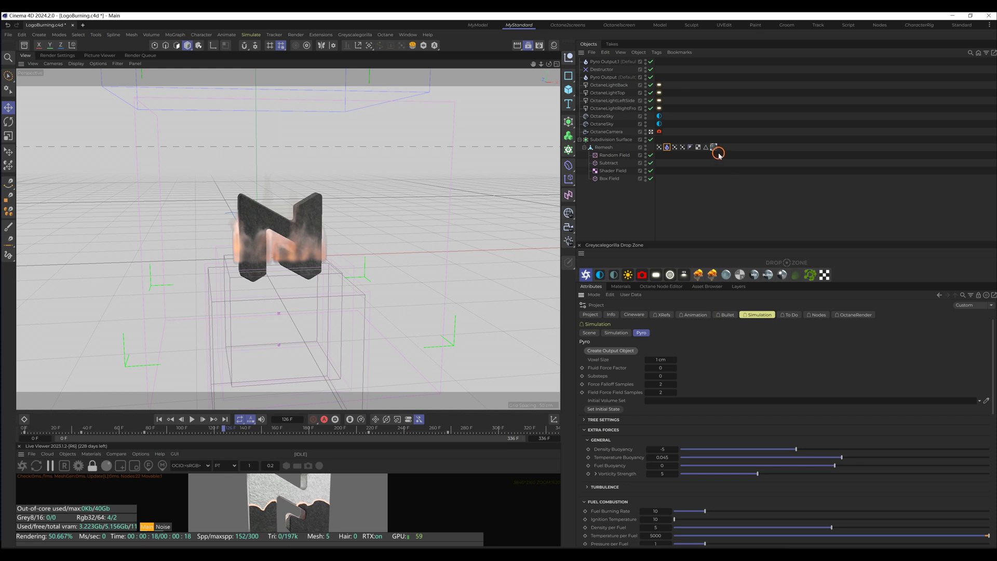
Step: Add an Octane ObjectTag to the newly created Pyro output and enlarge the Live Viewer to show the whole render
click(608, 62)
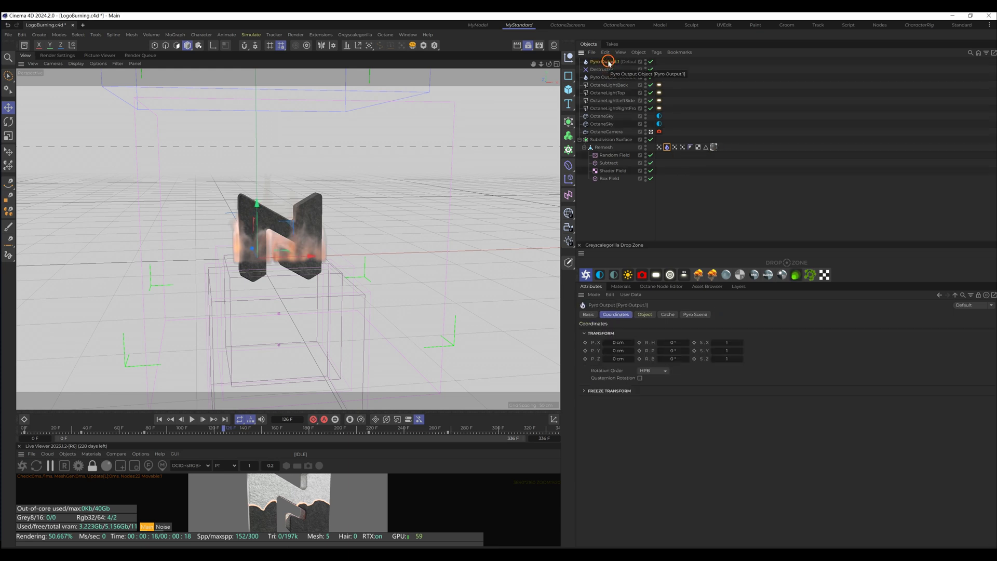
key(shift+c)
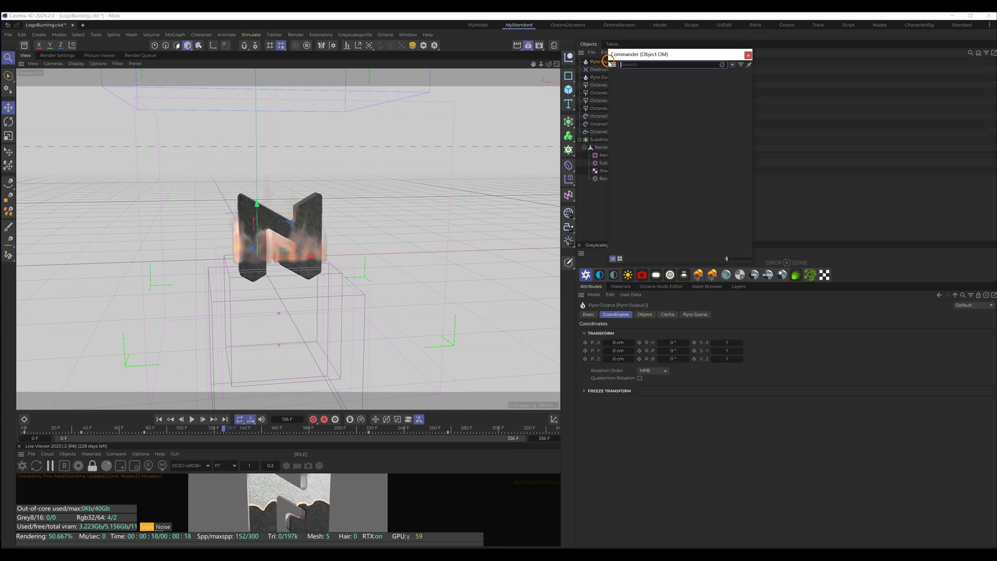
text(octan)
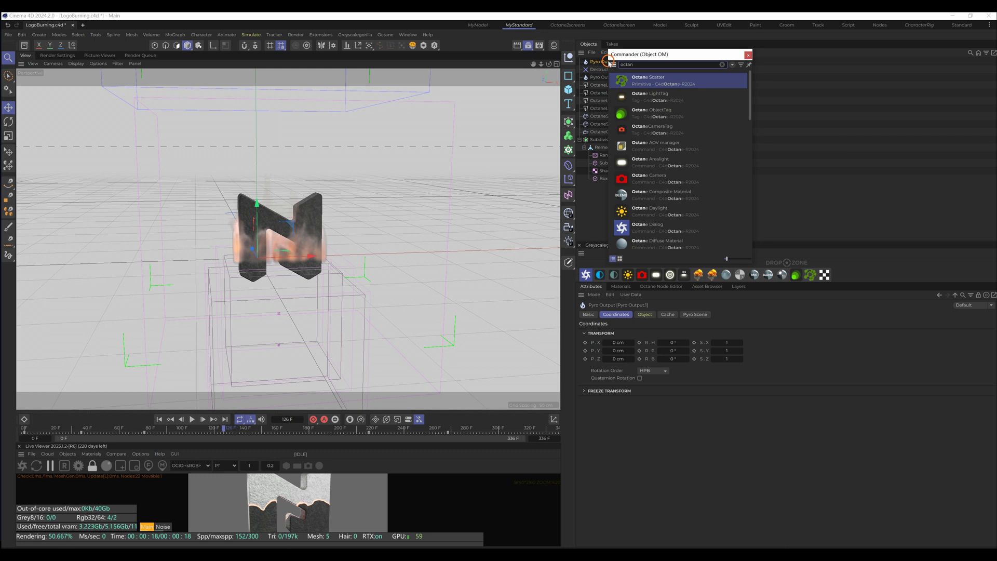
click(645, 111)
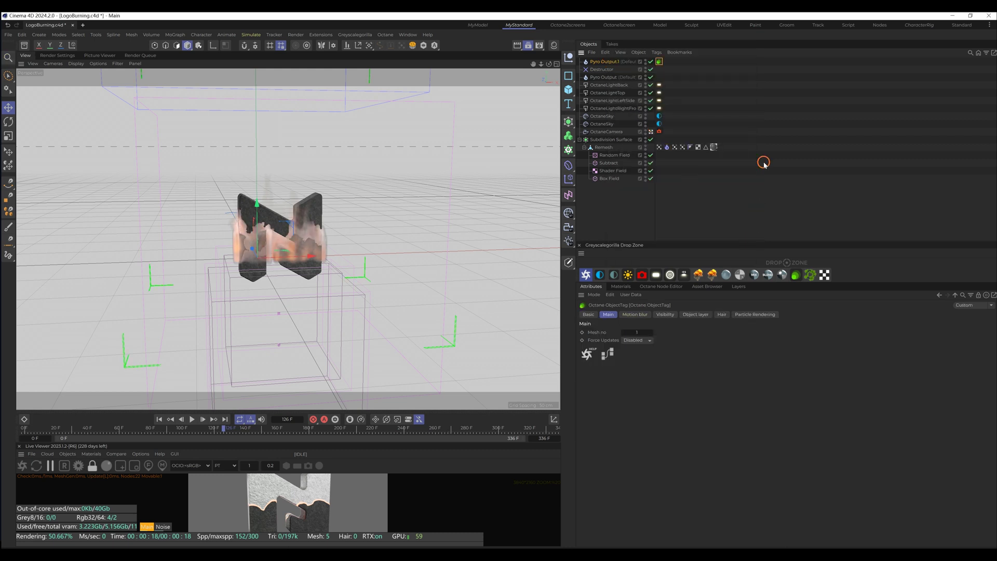
drag(171, 410, 177, 312)
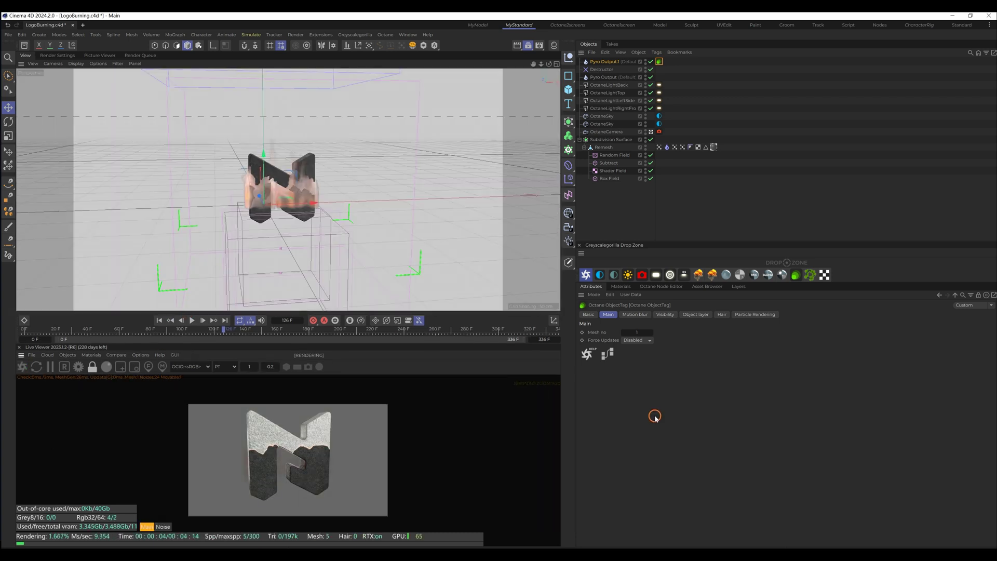
Step: Set the Octane camera's focal length to 100 mm and assign the Remesh object as its focus object
click(659, 132)
click(618, 133)
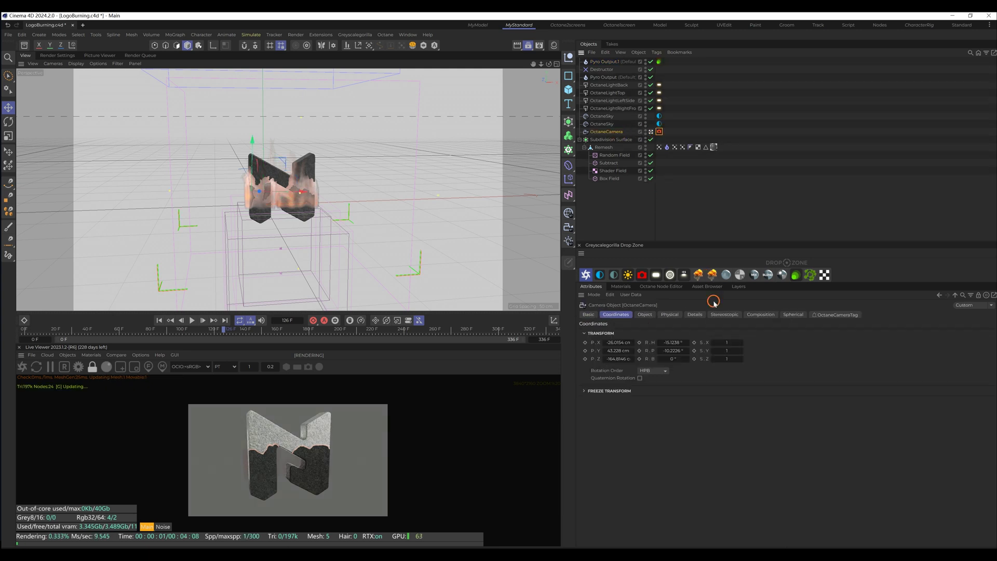
click(659, 342)
text(100)
key(Return)
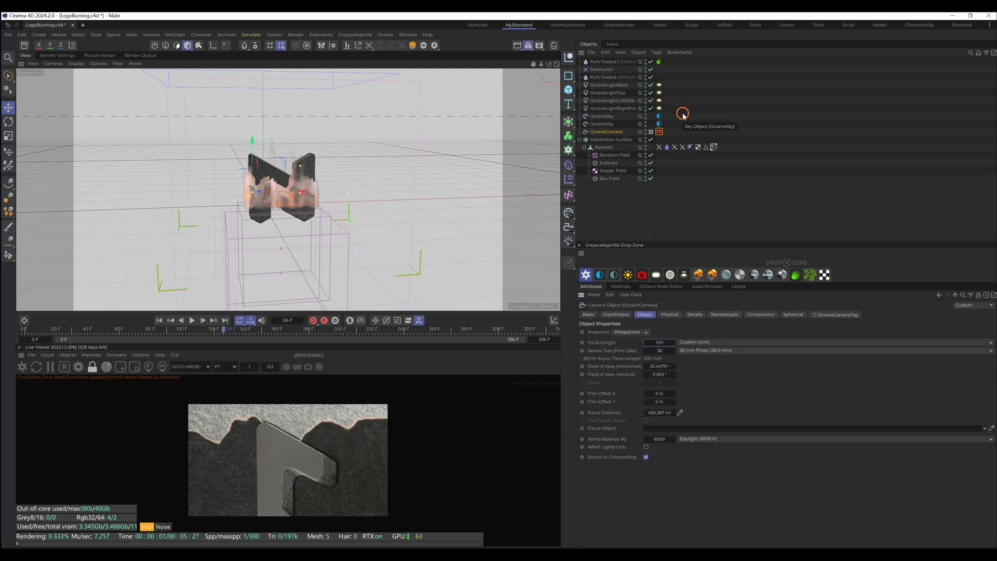
click(659, 132)
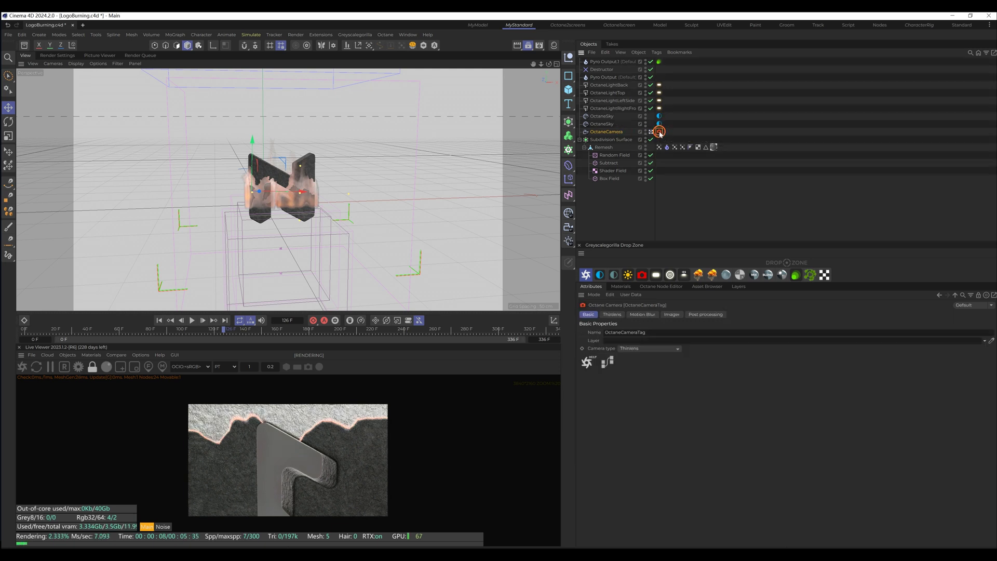
click(607, 131)
drag(603, 147, 677, 430)
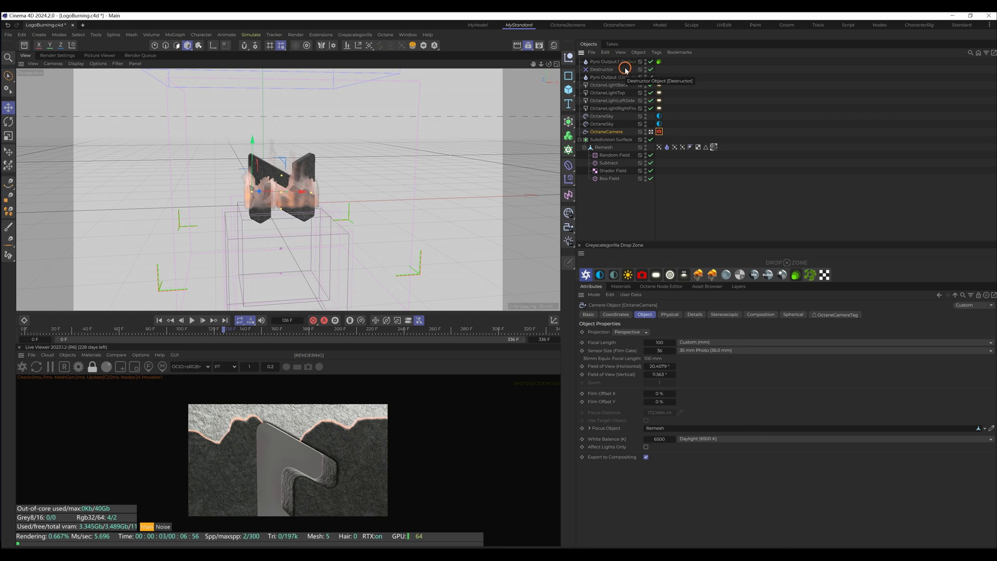
Step: Pull the Octane camera straight back from the logo until the whole letter is framed in the render
alt+right_drag(374, 174, 340, 156)
click(113, 64)
click(190, 234)
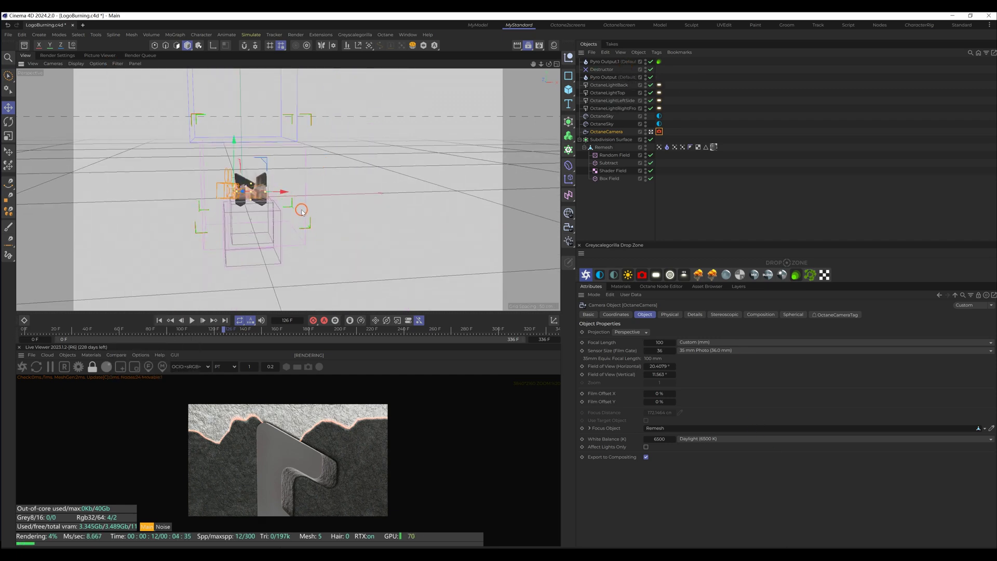
alt+drag(277, 232, 370, 229)
drag(290, 198, 468, 203)
Step: Set the opacity of the top, left-side and right-front Octane lights to 0
click(657, 86)
shift+click(660, 110)
click(658, 108)
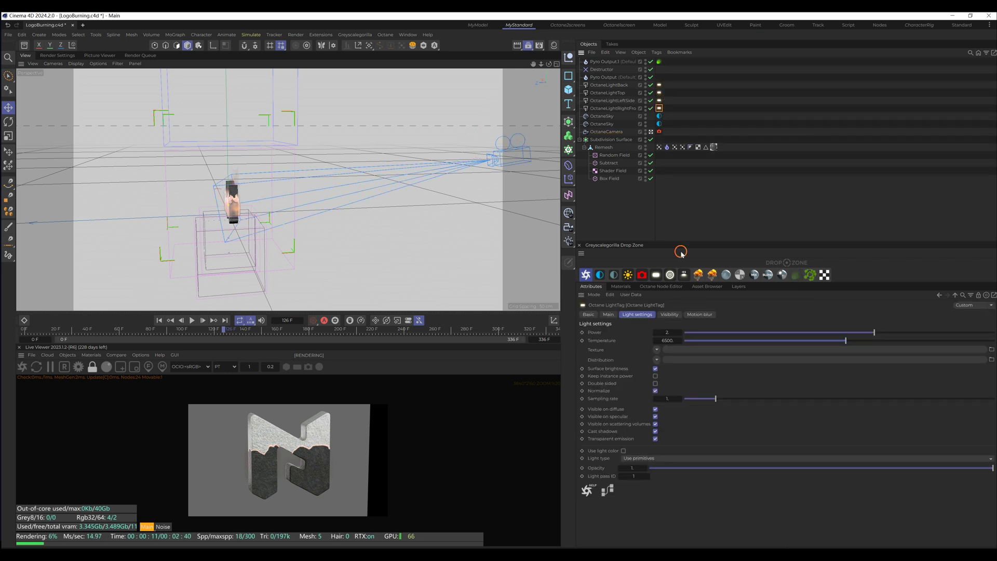
ctrl+click(659, 100)
ctrl+click(659, 93)
drag(758, 472, 596, 460)
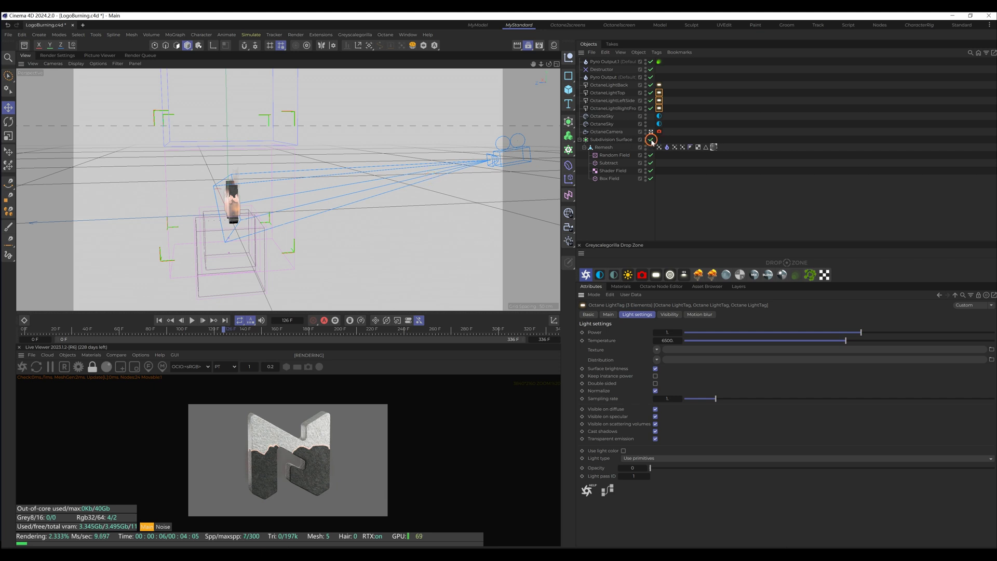
Step: Set the Octane camera's pitch rotation to 0° and lower its Y position to about 16 cm
click(613, 131)
click(616, 315)
drag(672, 351, 676, 351)
text(0)
key(Return)
click(613, 131)
drag(499, 111, 490, 157)
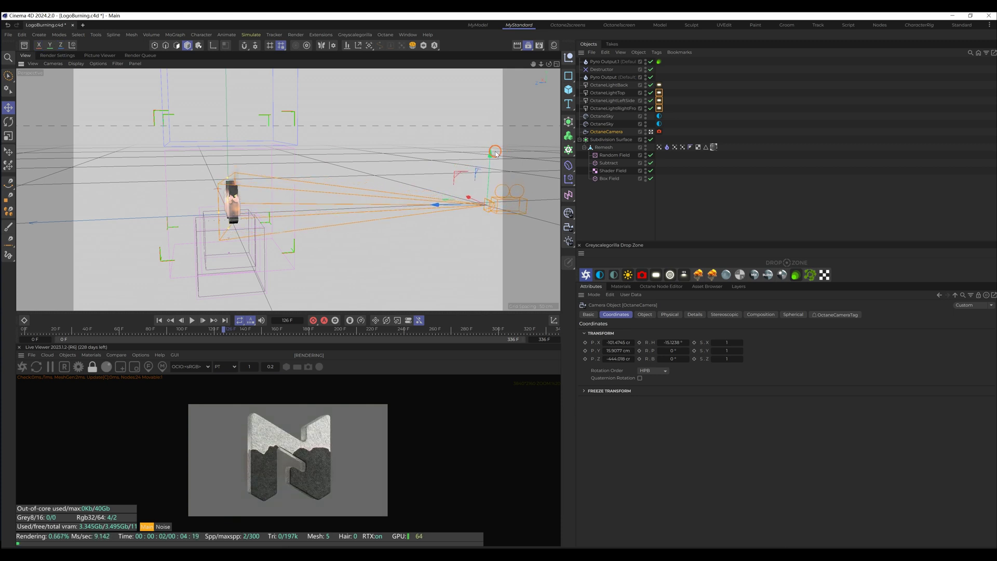
Step: Delete the older Pyro output object, keeping the one that carries the Octane ObjectTag
click(659, 62)
click(626, 77)
click(612, 77)
key(Delete)
Step: In the Pyro output's standard volume medium, set Density to 600, Volume step length to 0.02 and Blackbody intensity to 500
click(618, 62)
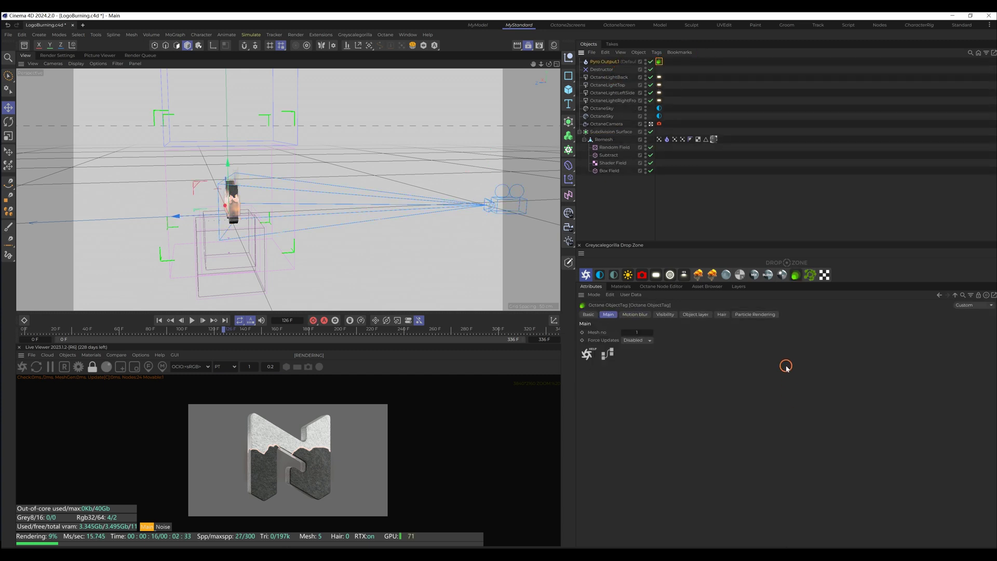
click(766, 315)
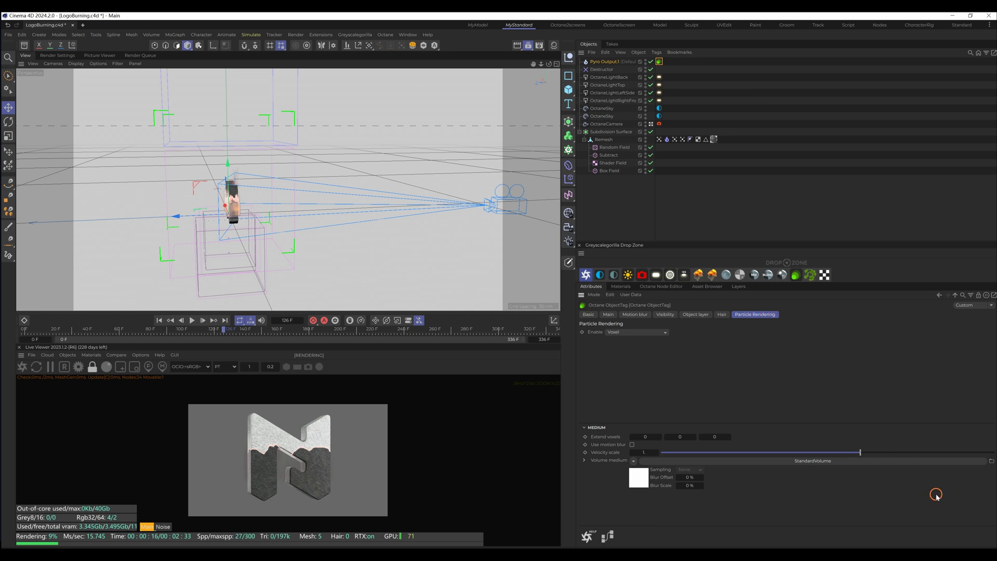
click(885, 461)
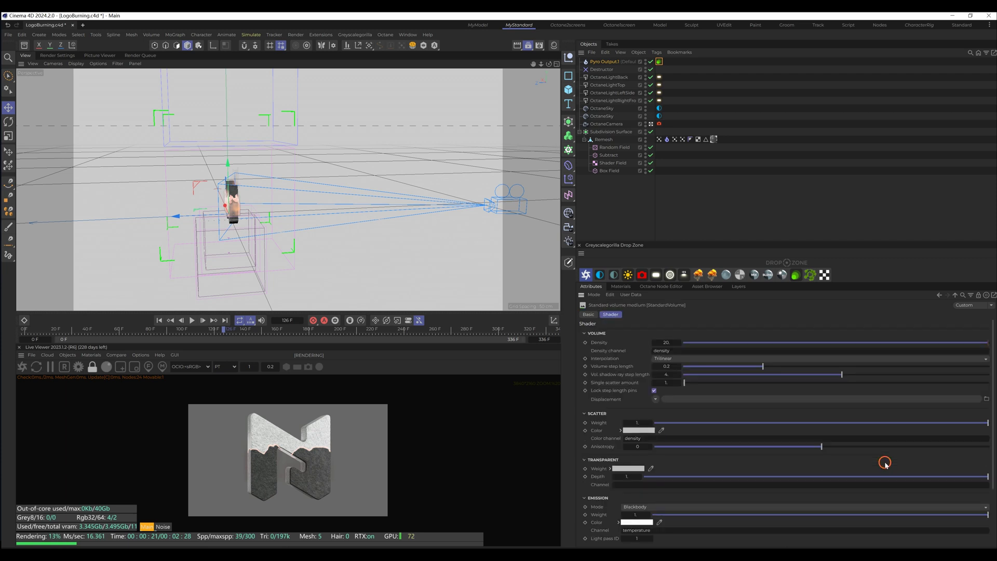
click(665, 341)
text(600)
key(Return)
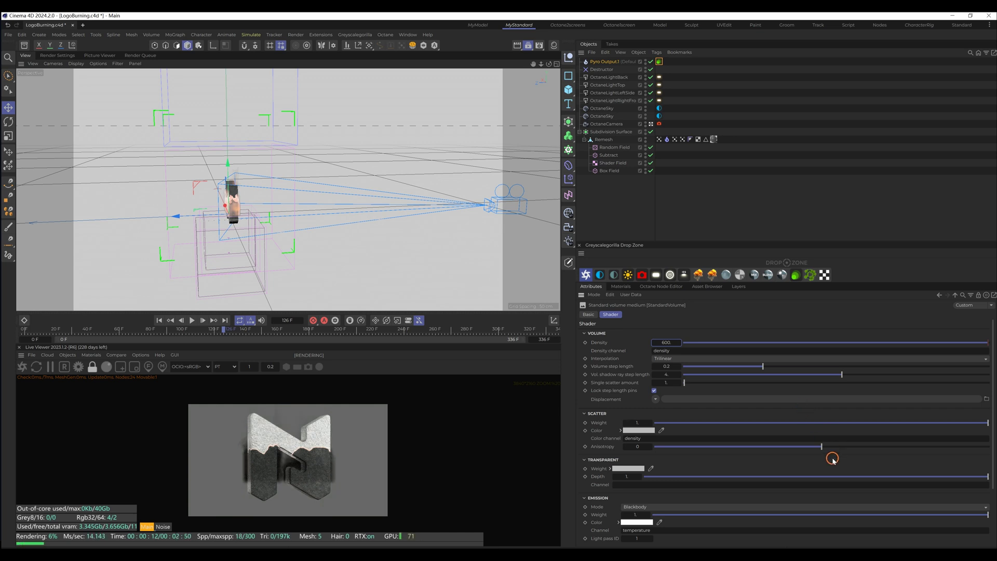
key(Return)
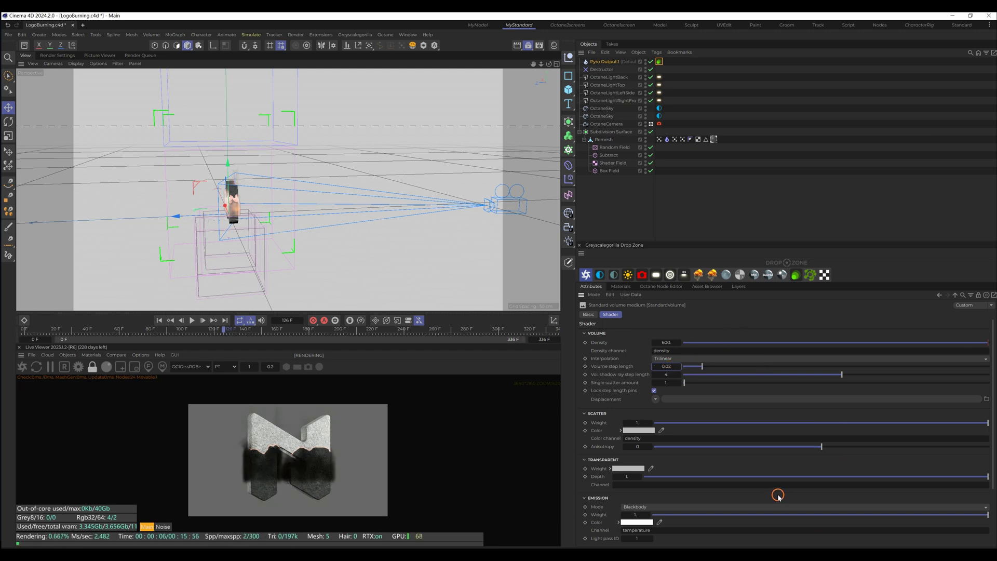
scroll(777, 495, down, 3)
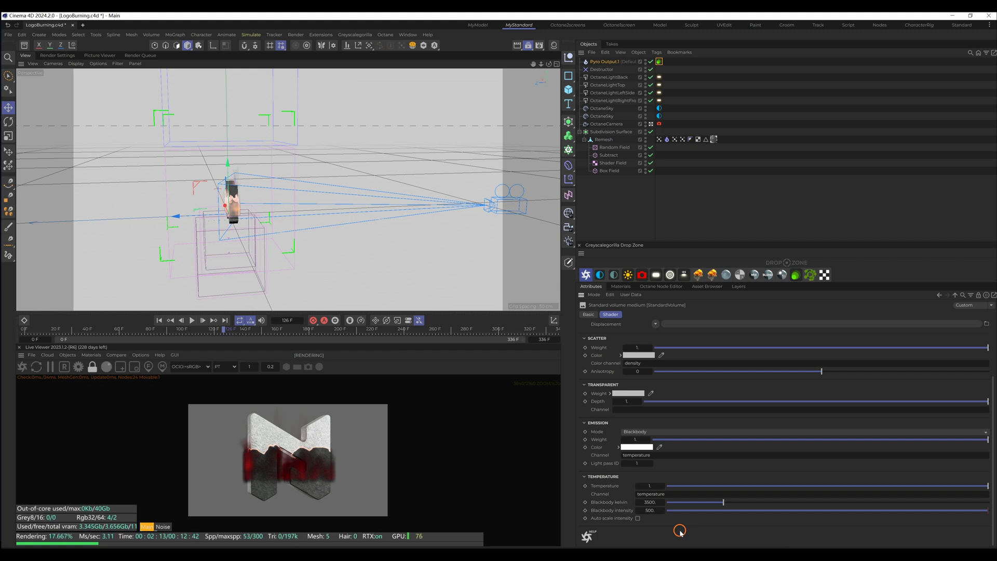
Step: In the Octane path tracing kernel, set Max samples to 100 and both Diffuse depth and Specular depth to 8
click(79, 367)
click(75, 55)
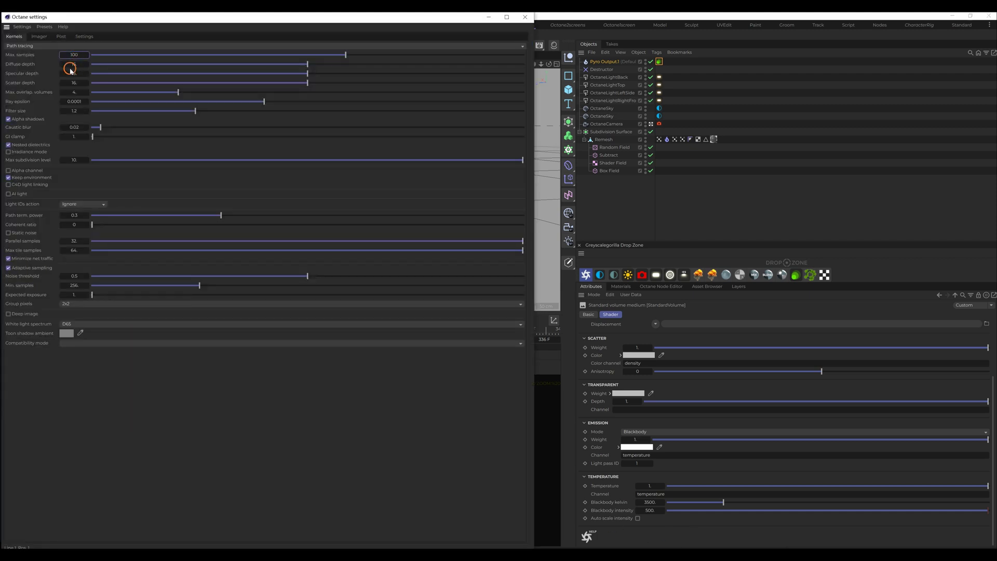
double_click(76, 73)
text(8)
double_click(75, 63)
text(8)
click(76, 83)
click(525, 17)
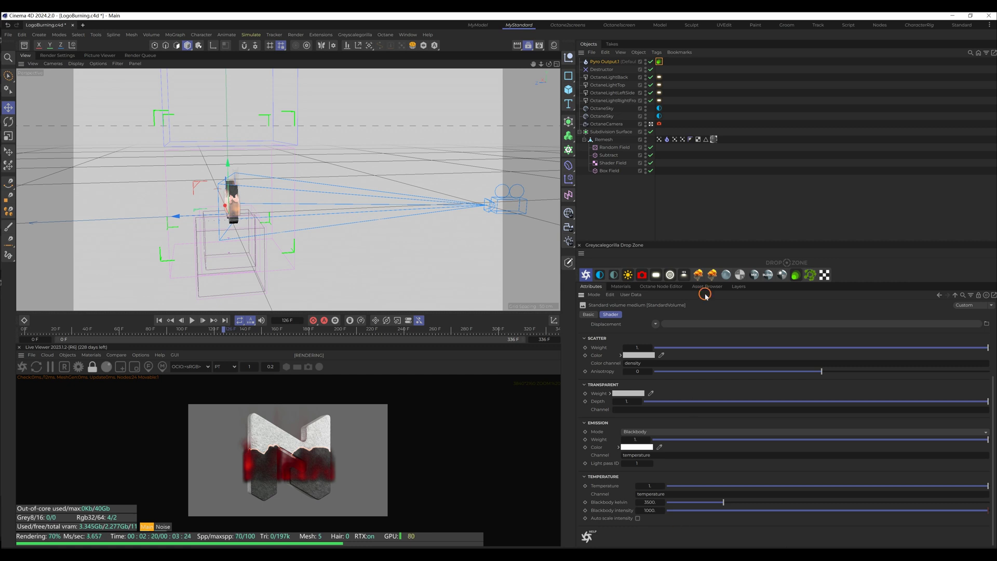
Step: Reduce the Random Field's opacity in the Pyro vertex map to about 31.7%, replay the simulation and render frame 78
click(659, 140)
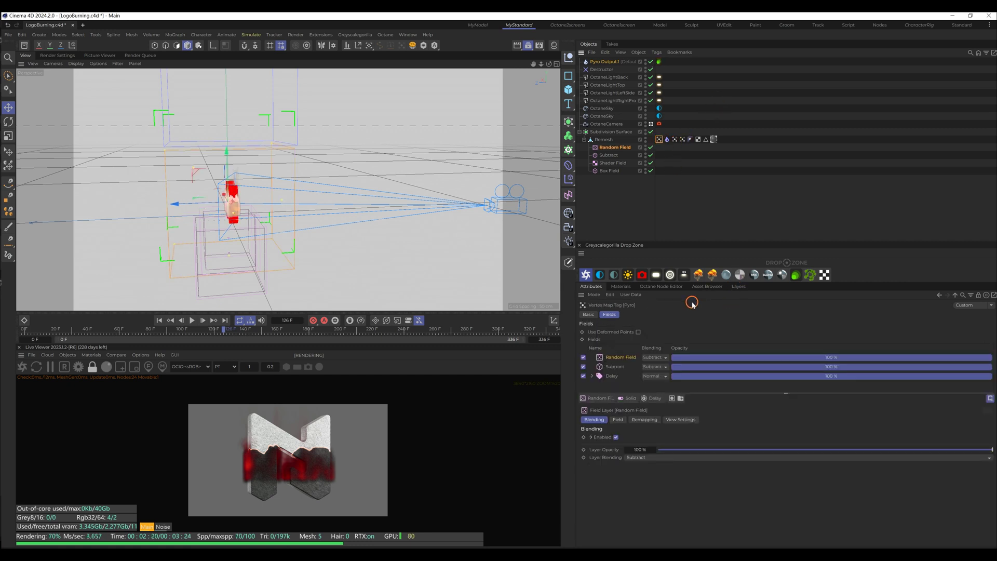
drag(818, 357, 774, 362)
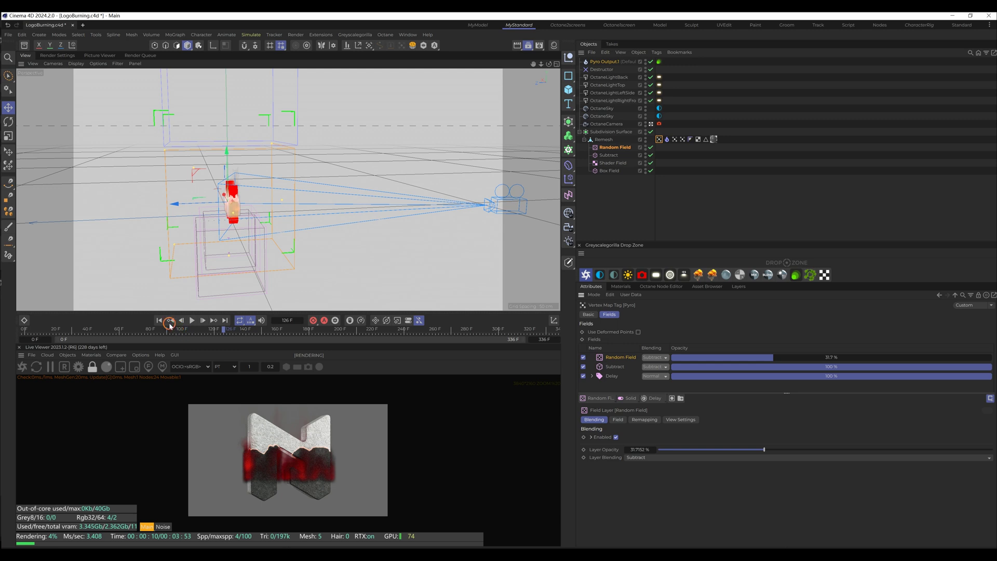
click(164, 321)
click(79, 367)
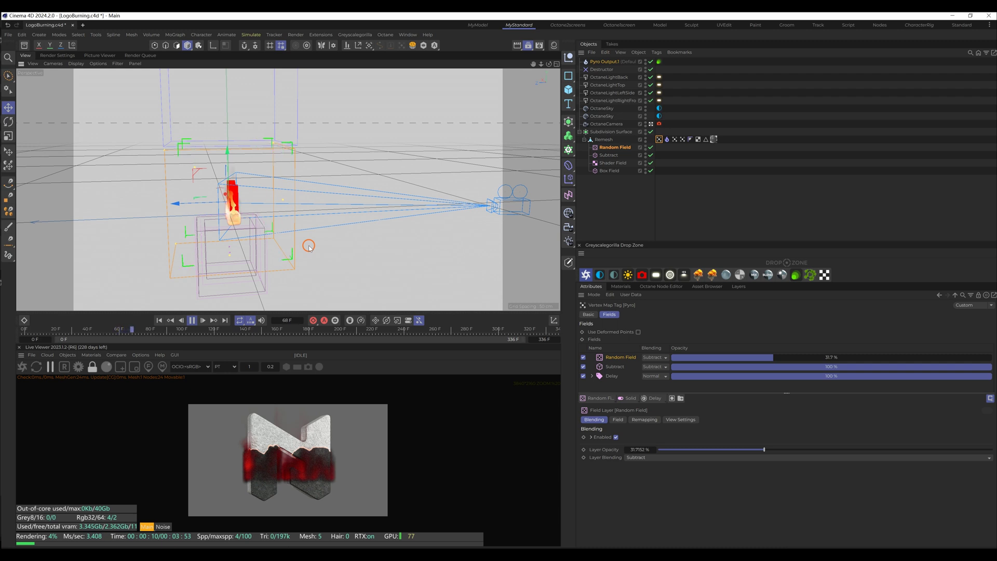
click(191, 320)
alt+drag(239, 247, 328, 253)
scroll(335, 223, up, 6)
click(22, 367)
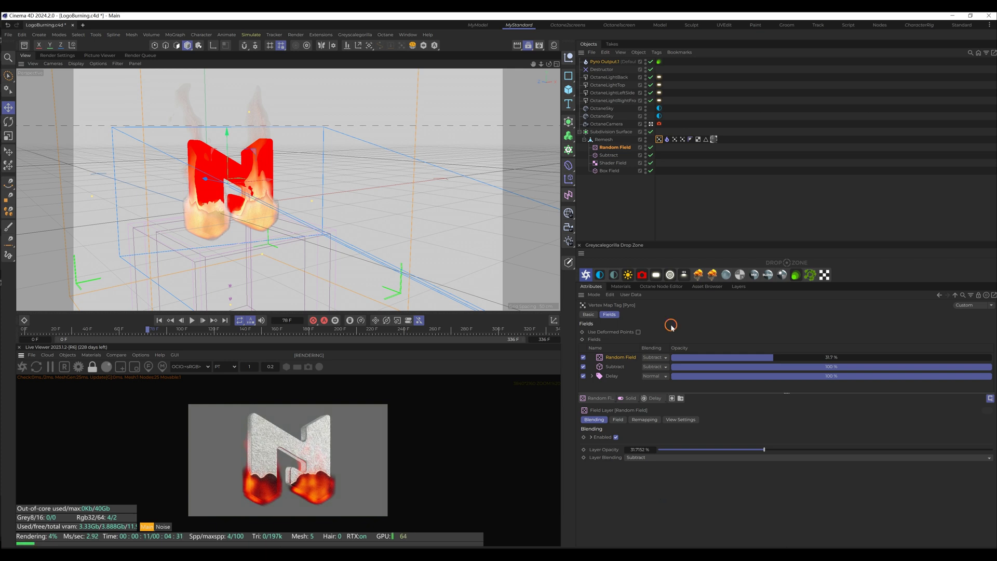
Step: Keyframe the volume medium's Blackbody intensity at 1000 on frame 78 and at 500 on frame 216
click(659, 61)
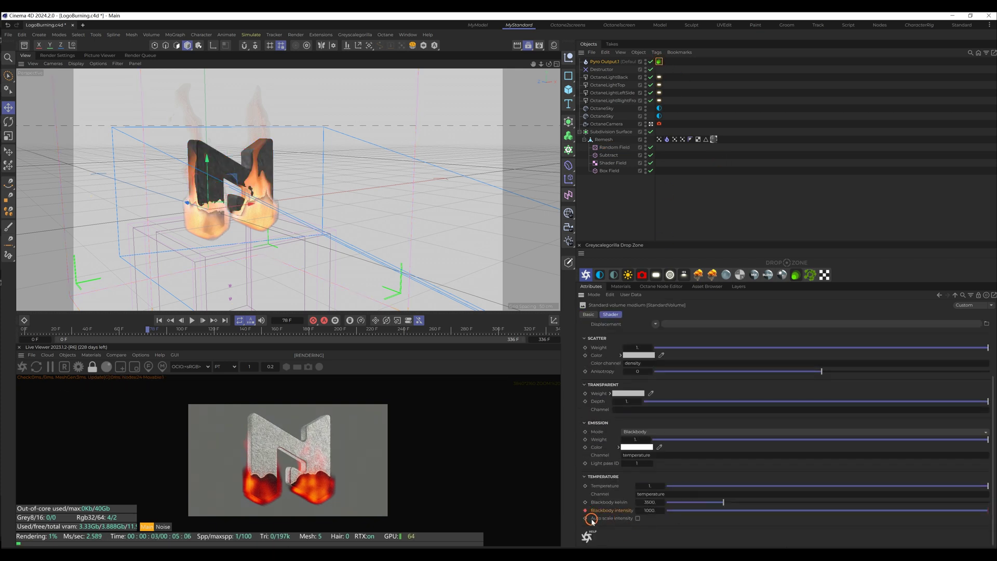
click(51, 366)
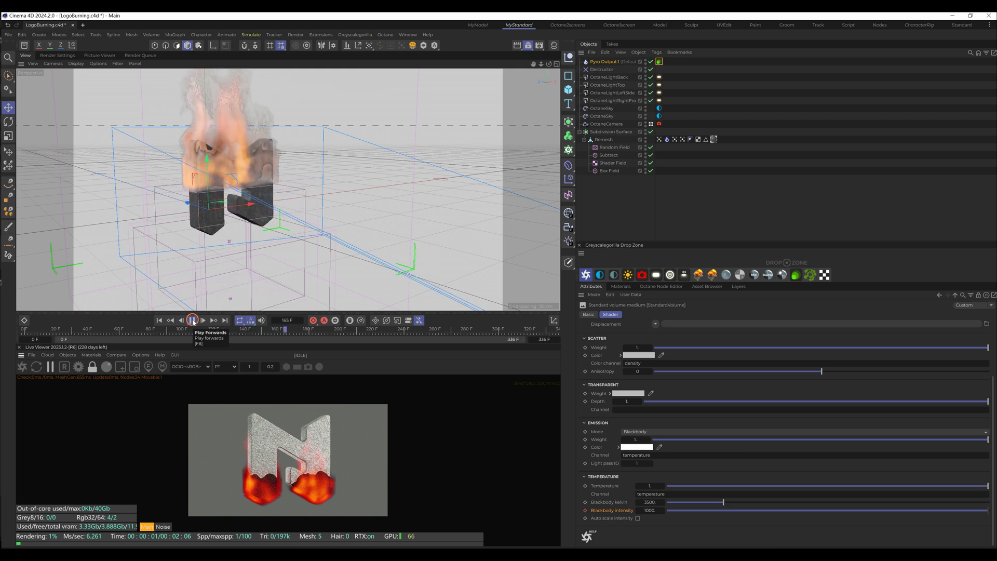
click(192, 319)
click(192, 319)
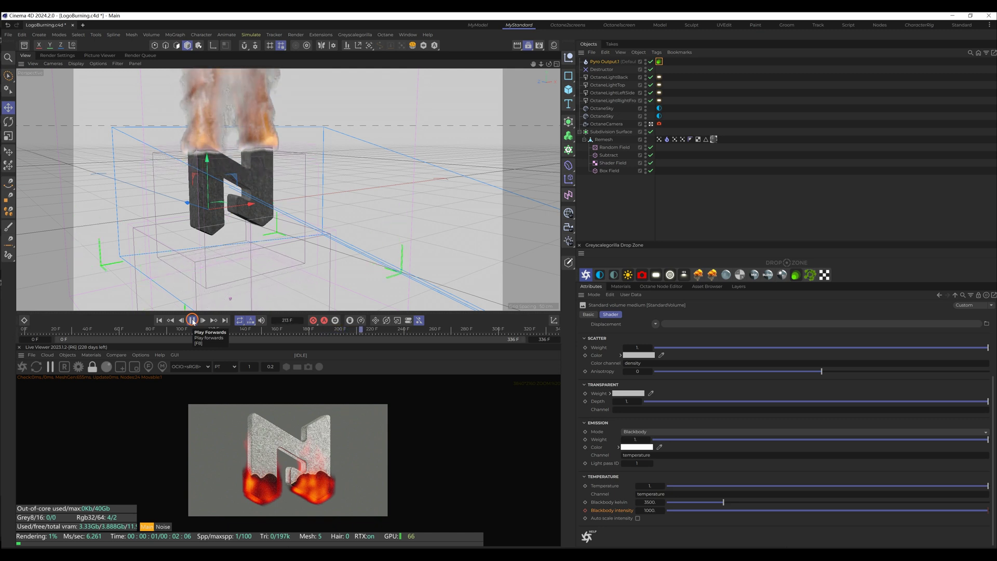
click(192, 321)
key(shift+f)
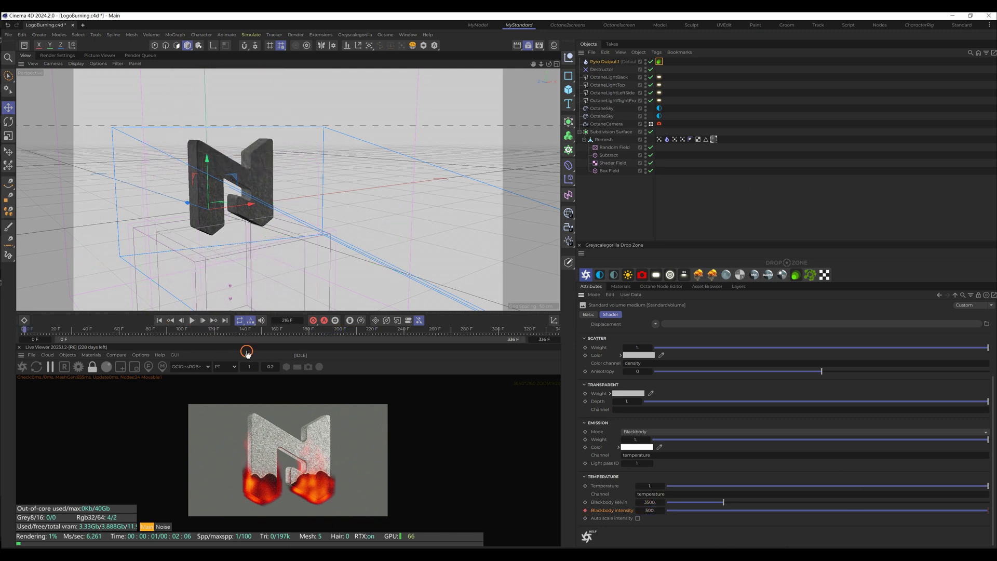
Step: Replay the simulation up to frame 170, keyframe Blackbody intensity at 1000 there and check the rendered fire
click(192, 320)
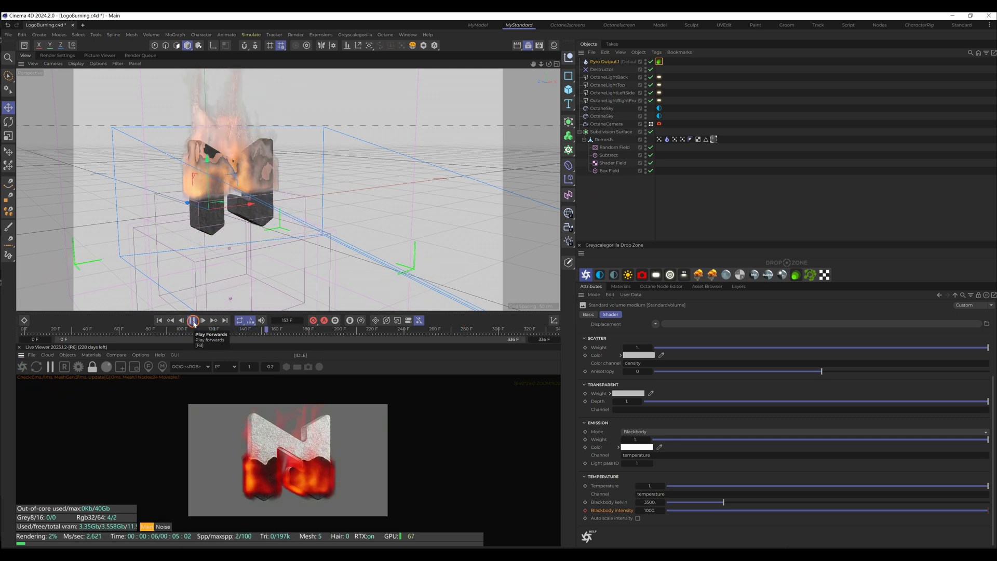
click(193, 320)
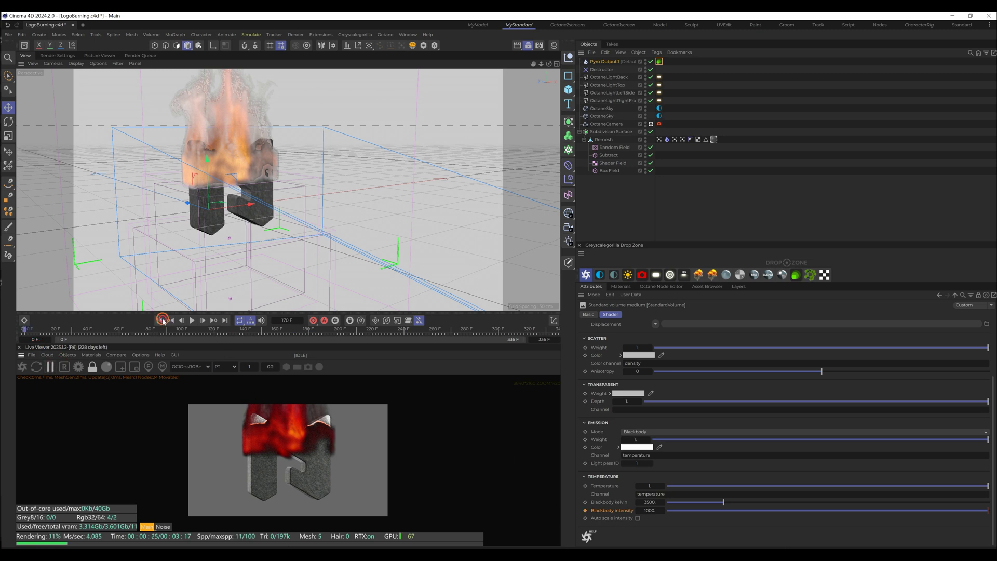
click(50, 366)
click(232, 329)
Step: Lighten the volume medium's scatter color and transparent weight, and render the simulated fire at frame 54
click(659, 62)
click(830, 460)
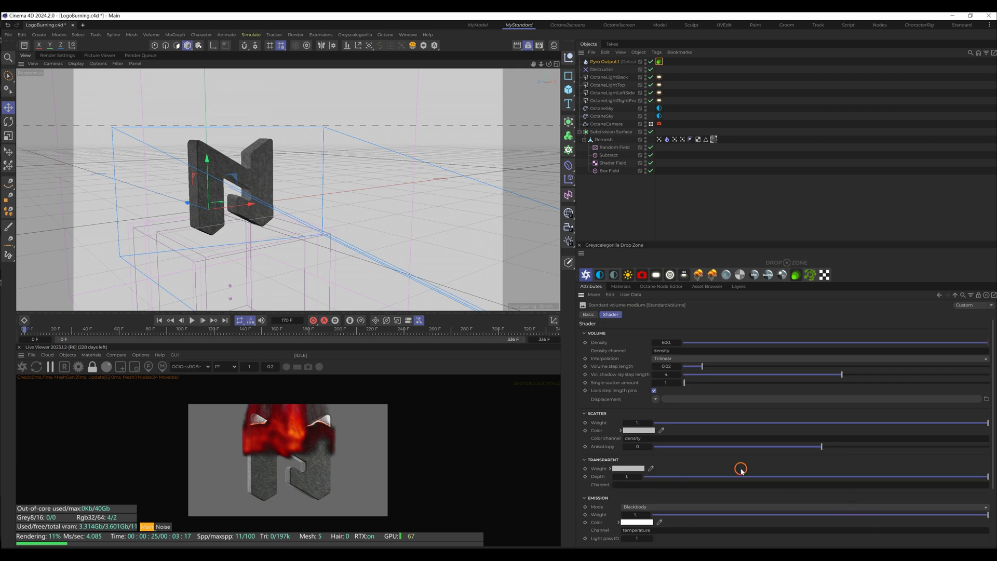
click(647, 431)
click(673, 410)
click(644, 430)
click(606, 402)
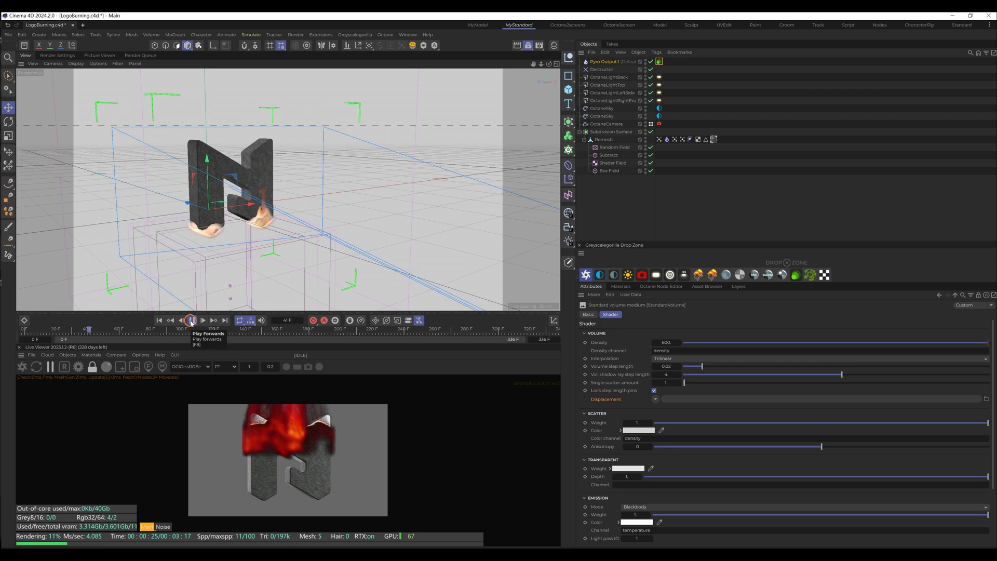
click(191, 320)
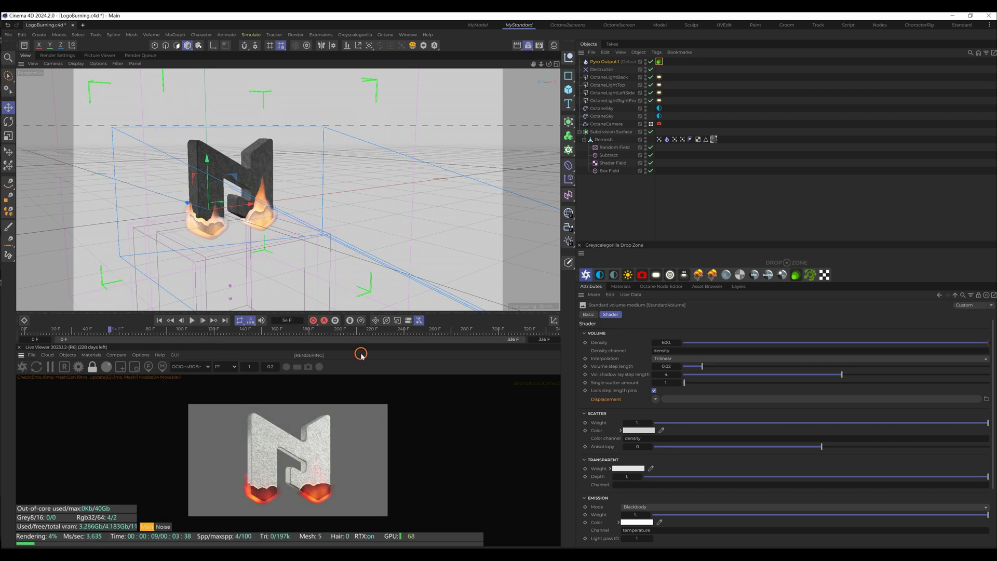
click(659, 101)
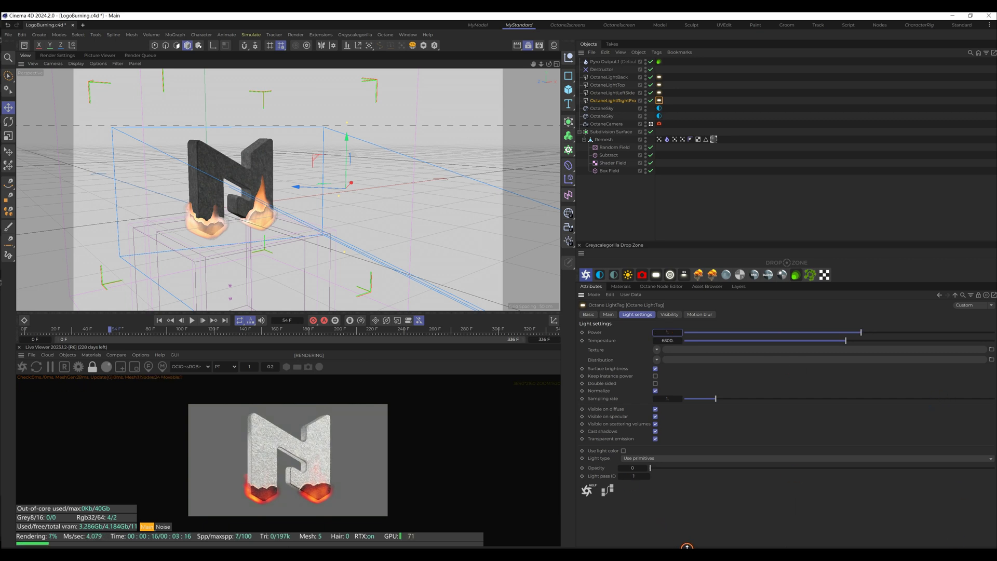
Step: Set the Pyro voxel size to 0.5 cm in the project's simulation settings and replay the simulation from the start to frame 62
key(shift+f)
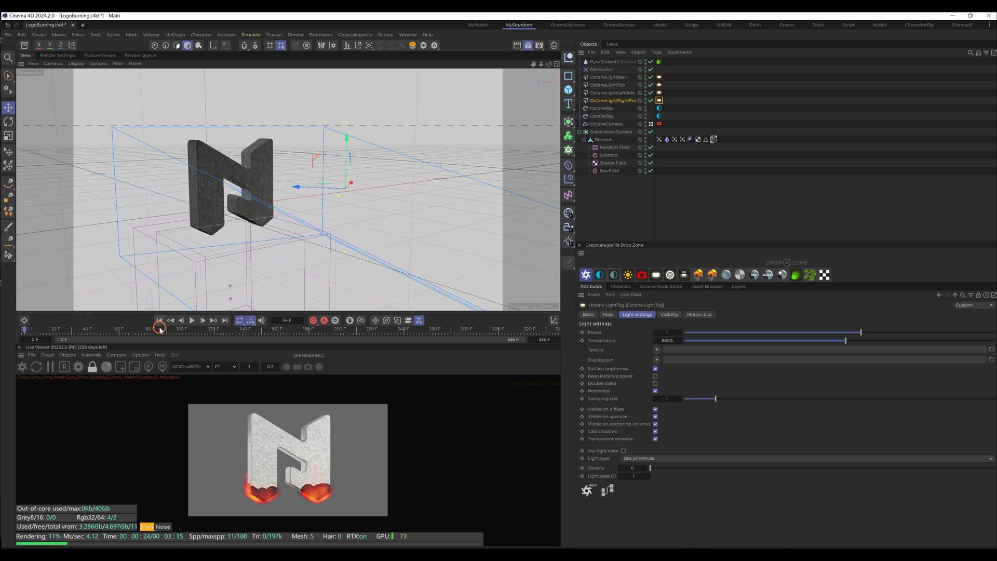
click(661, 66)
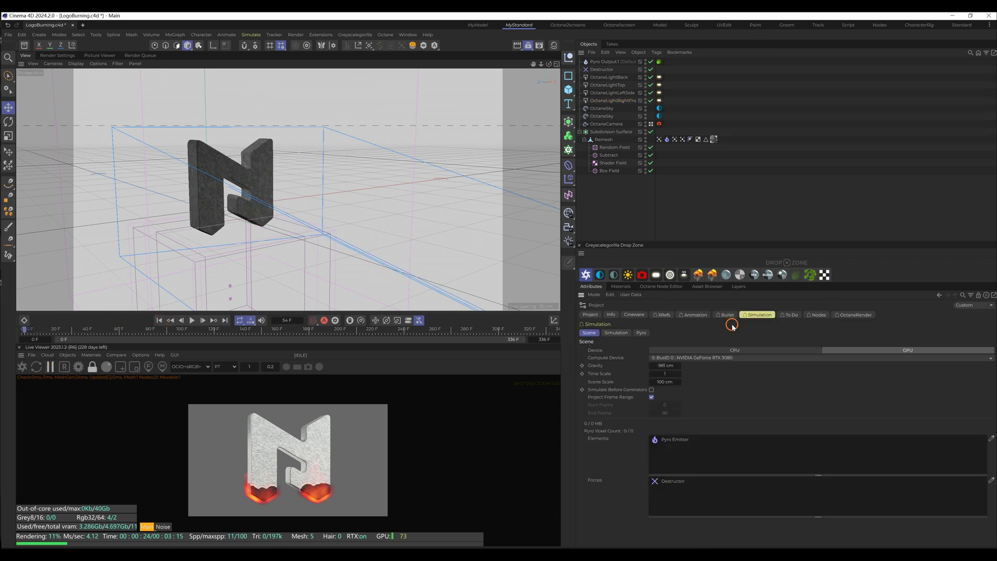
click(663, 359)
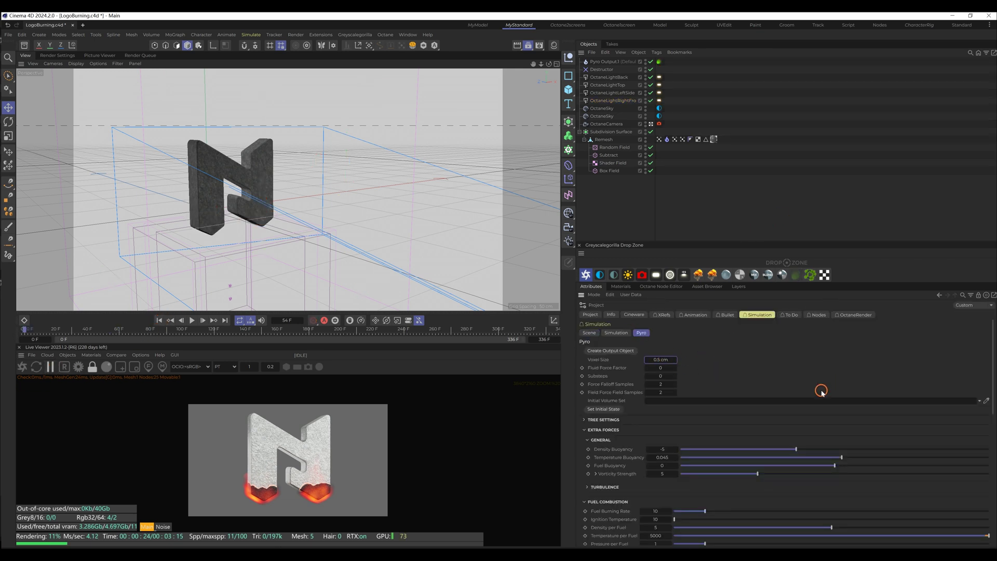
click(196, 321)
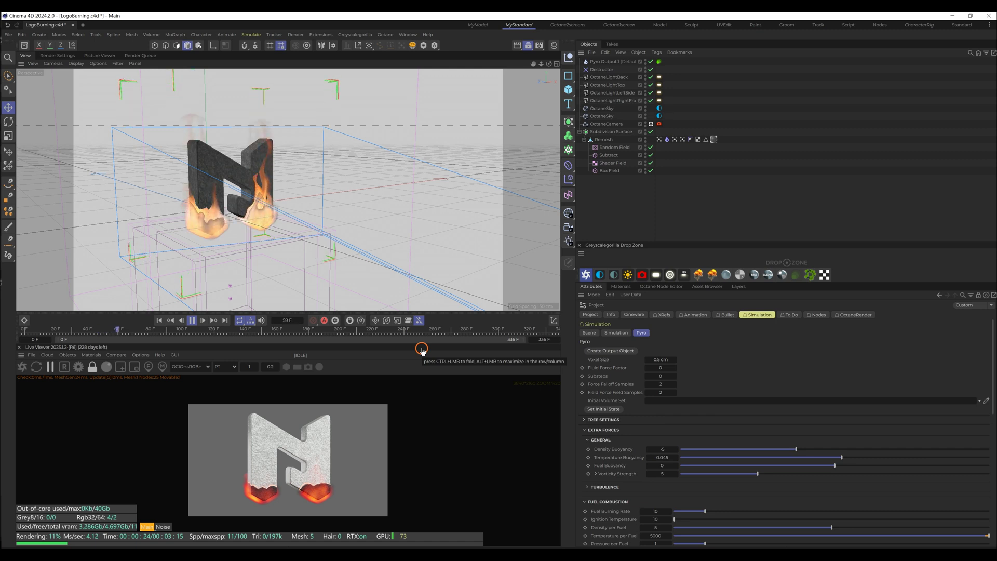
click(192, 320)
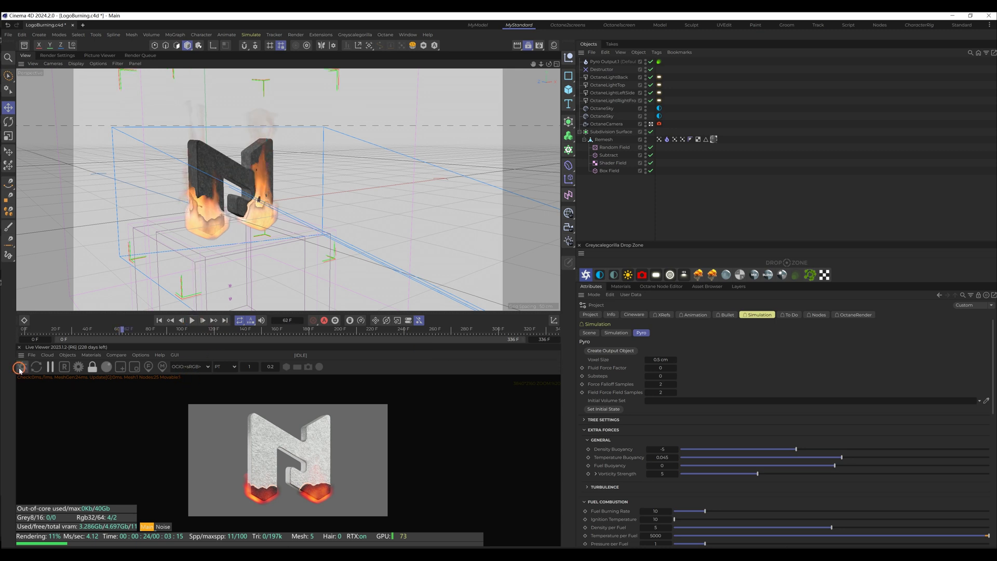